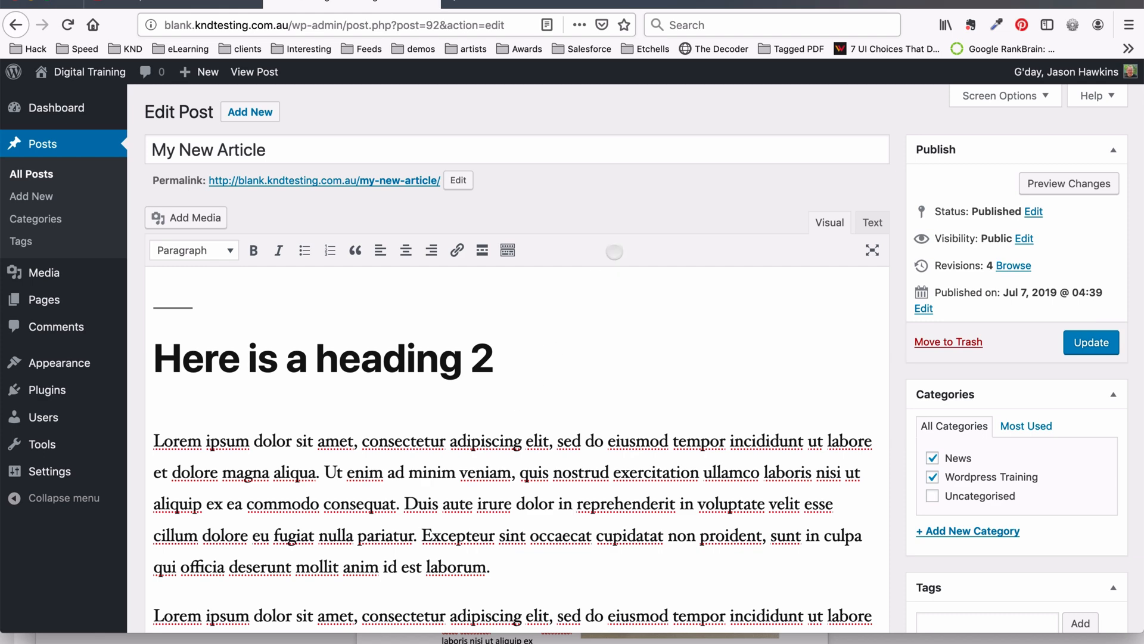
Review the title and body text of the existing My New Article post in the classic editor.
scroll(665, 163, "down", 2)
scroll(665, 163, "up", 2)
left_click(608, 147)
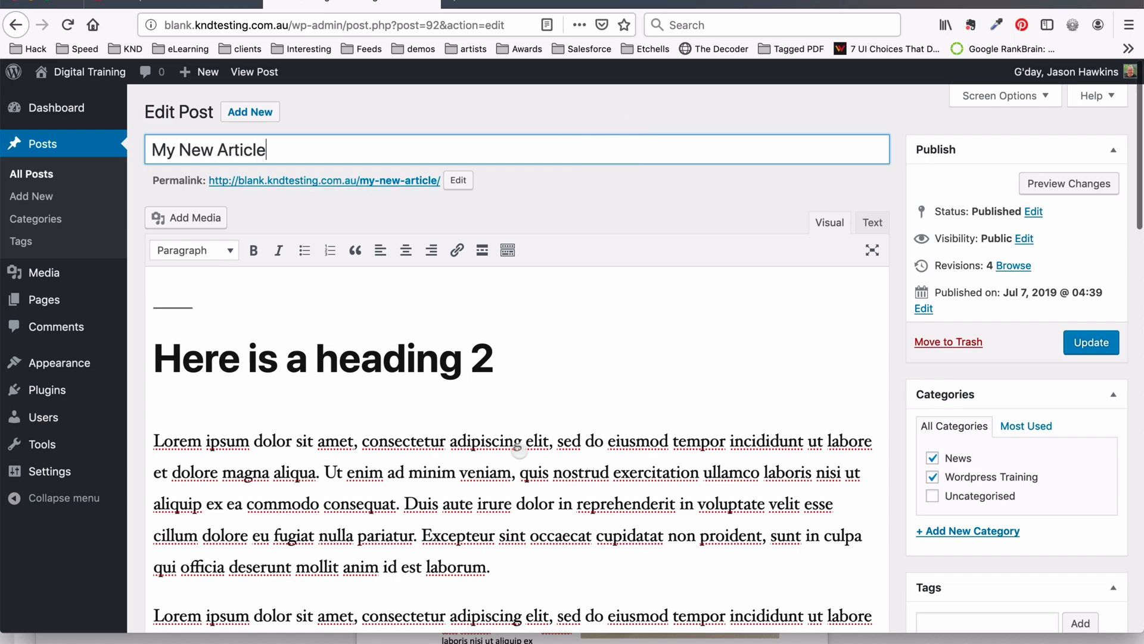
scroll(536, 431, "down", 5)
scroll(535, 432, "down", 8)
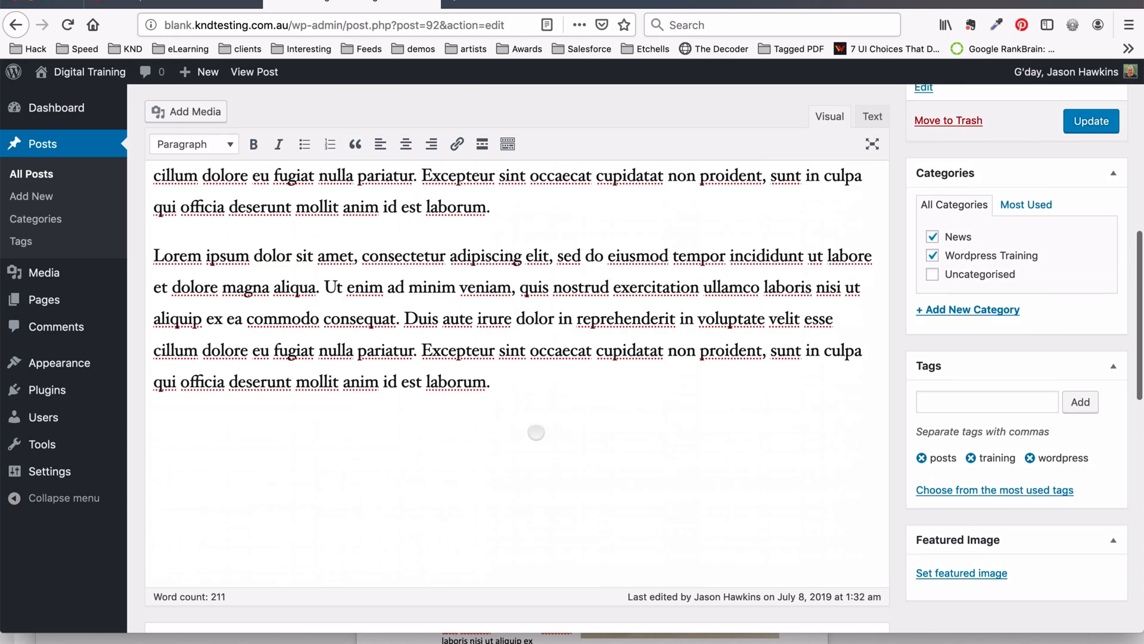
scroll(536, 432, "up", 8)
left_click(537, 432)
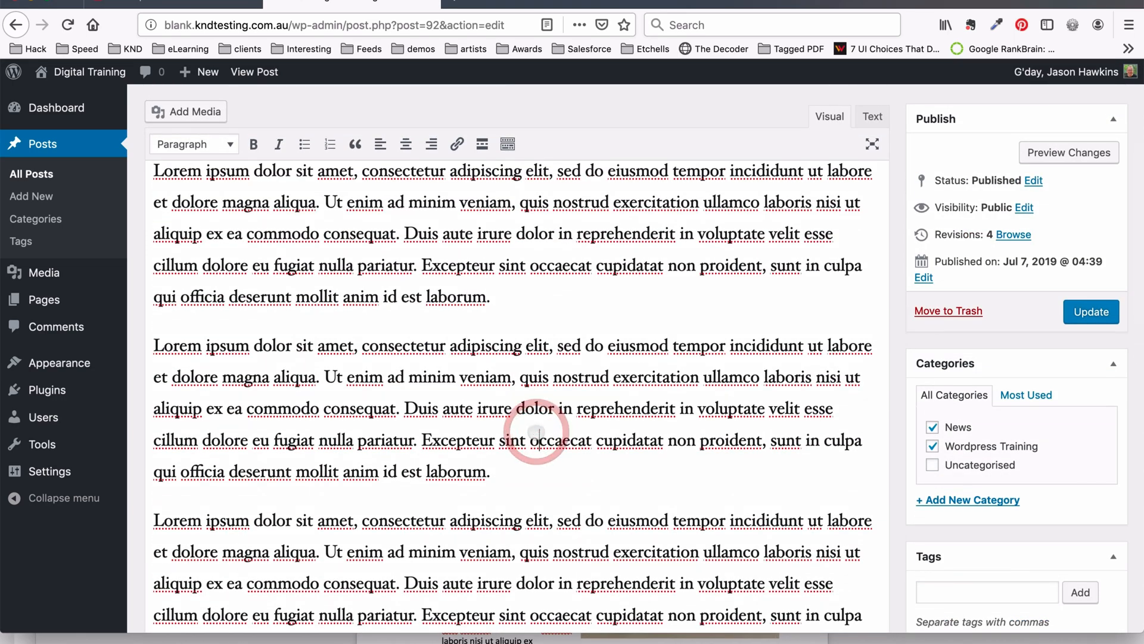
scroll(537, 432, "up", 5)
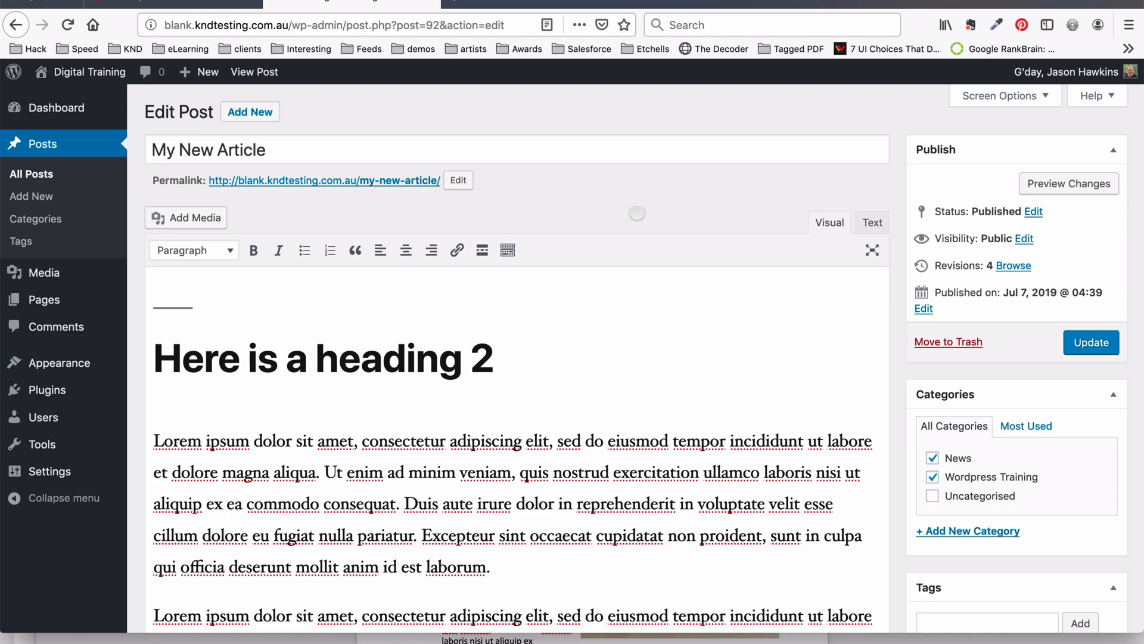
left_click(611, 412)
scroll(612, 412, "down", 3)
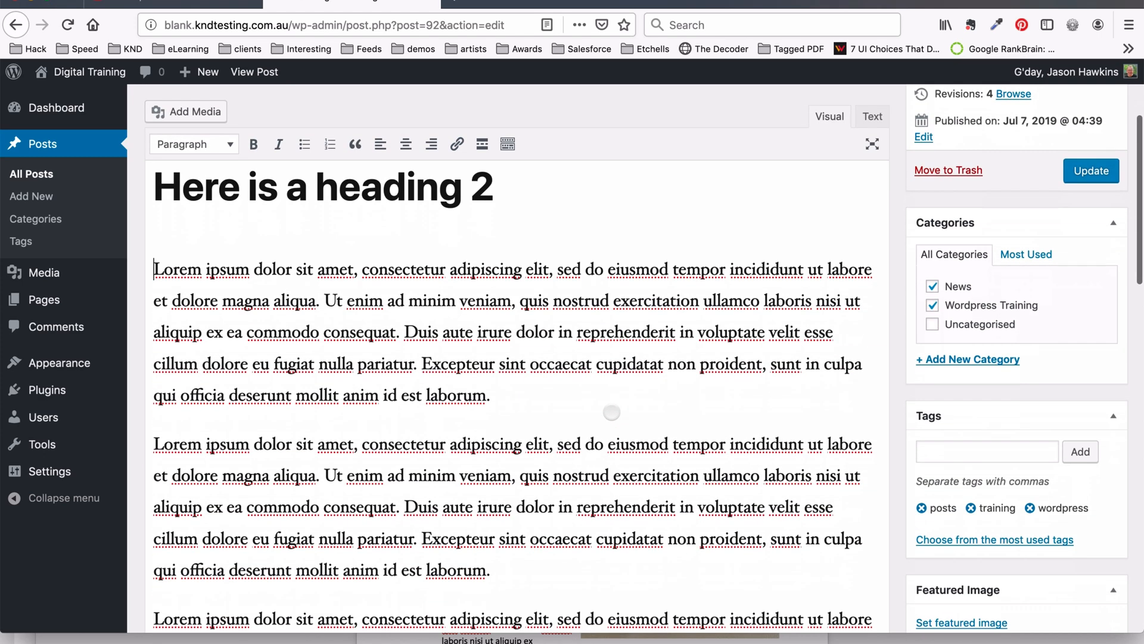
left_click(502, 365)
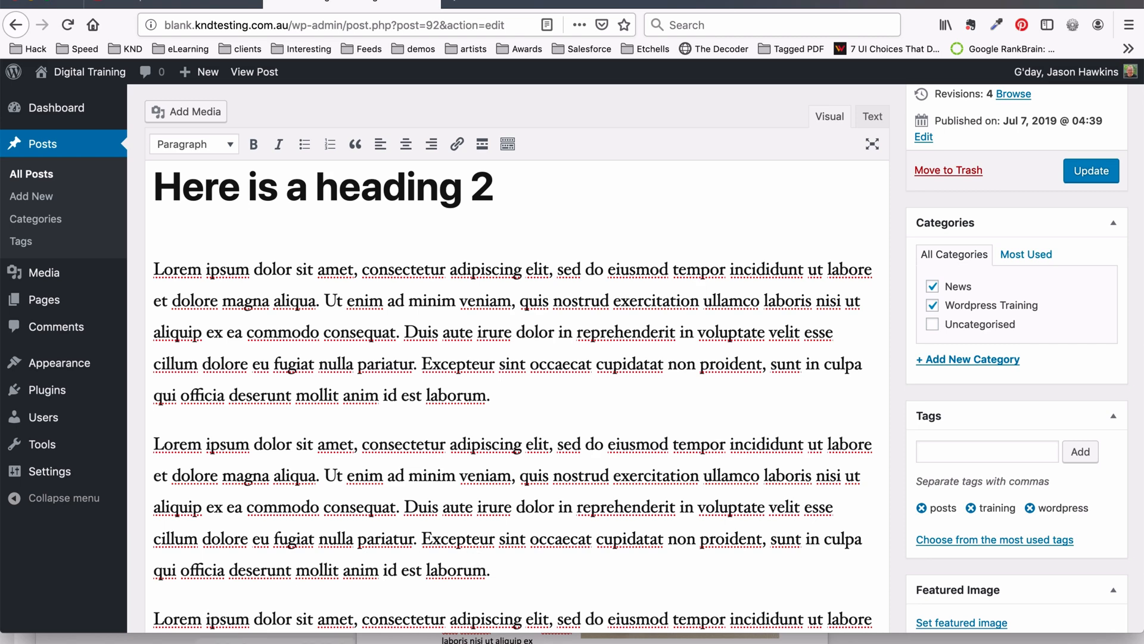
Set the default editor for all users to Block Editor in the Writing settings and save the change.
mouse_move(280, 638)
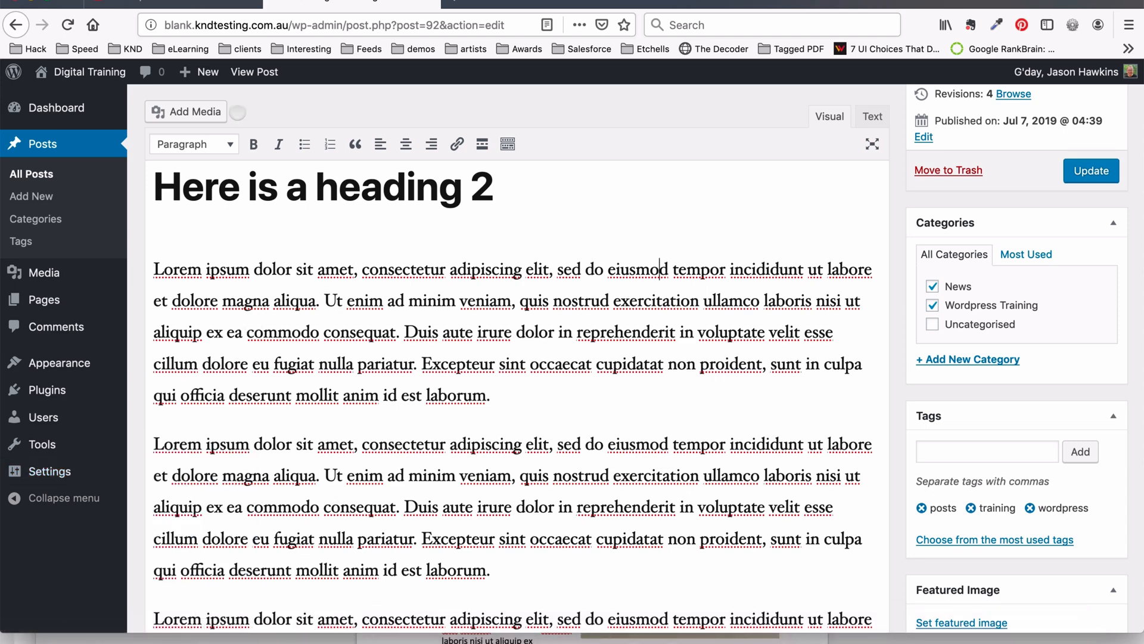
mouse_move(71, 471)
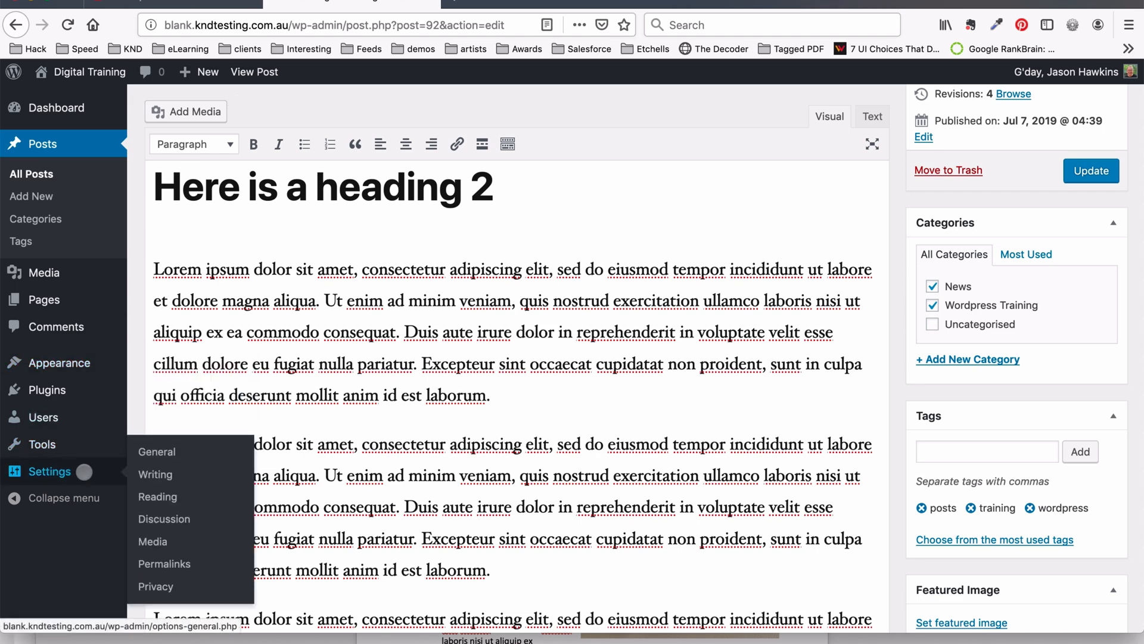
left_click(156, 473)
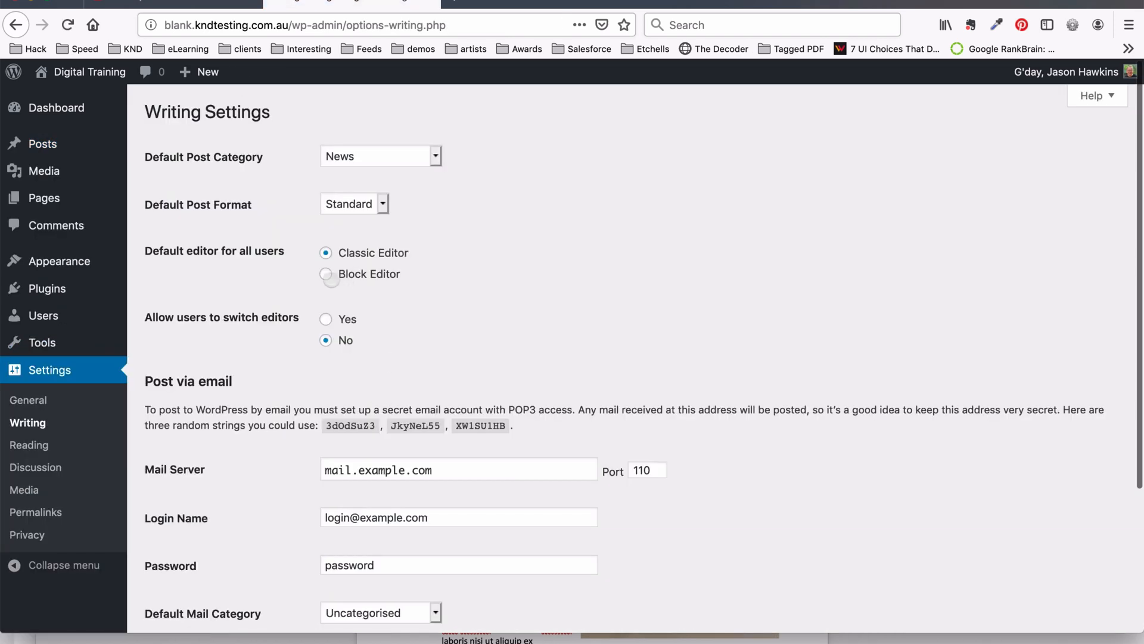
left_click(326, 274)
scroll(325, 274, "down", 3)
left_click(206, 547)
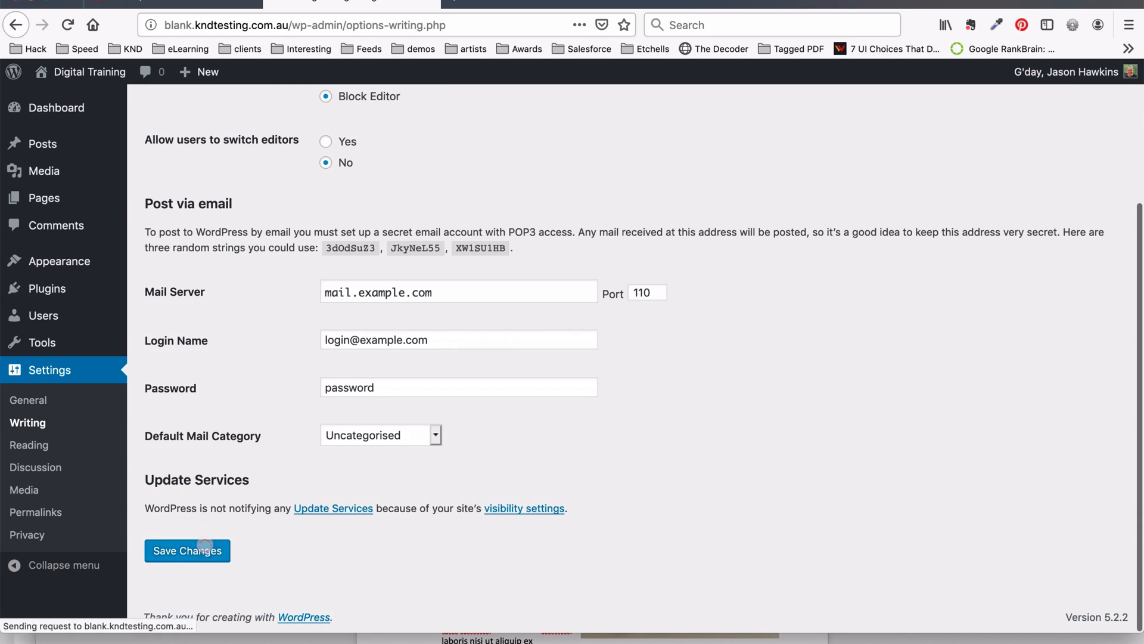
Go to the list of all posts and start a new post.
mouse_move(55, 147)
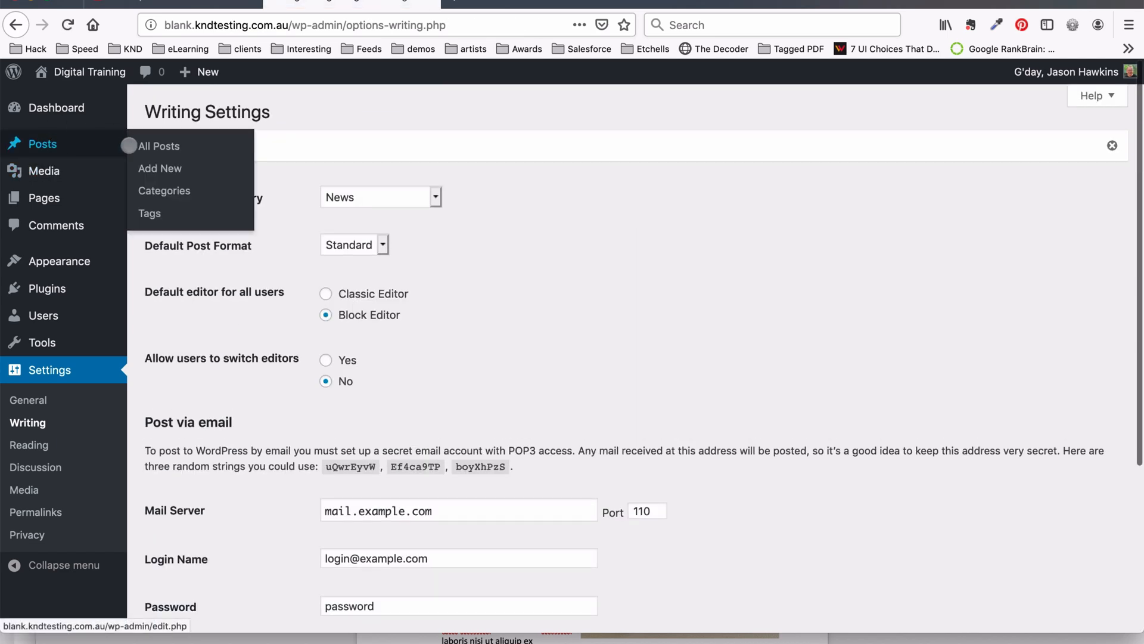
left_click(143, 146)
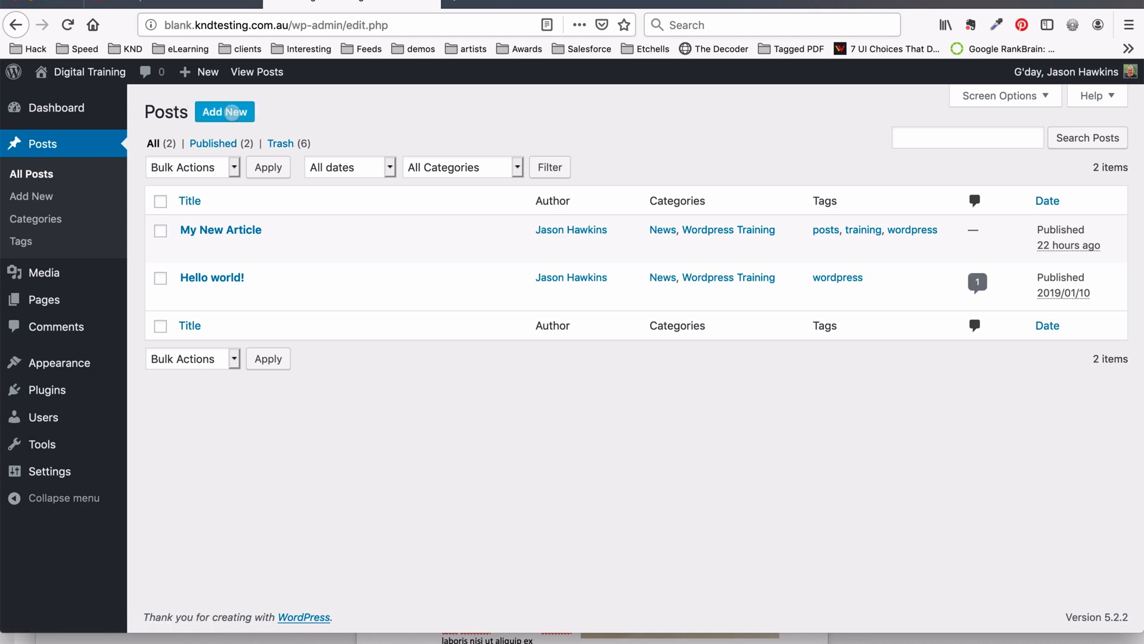
left_click(232, 112)
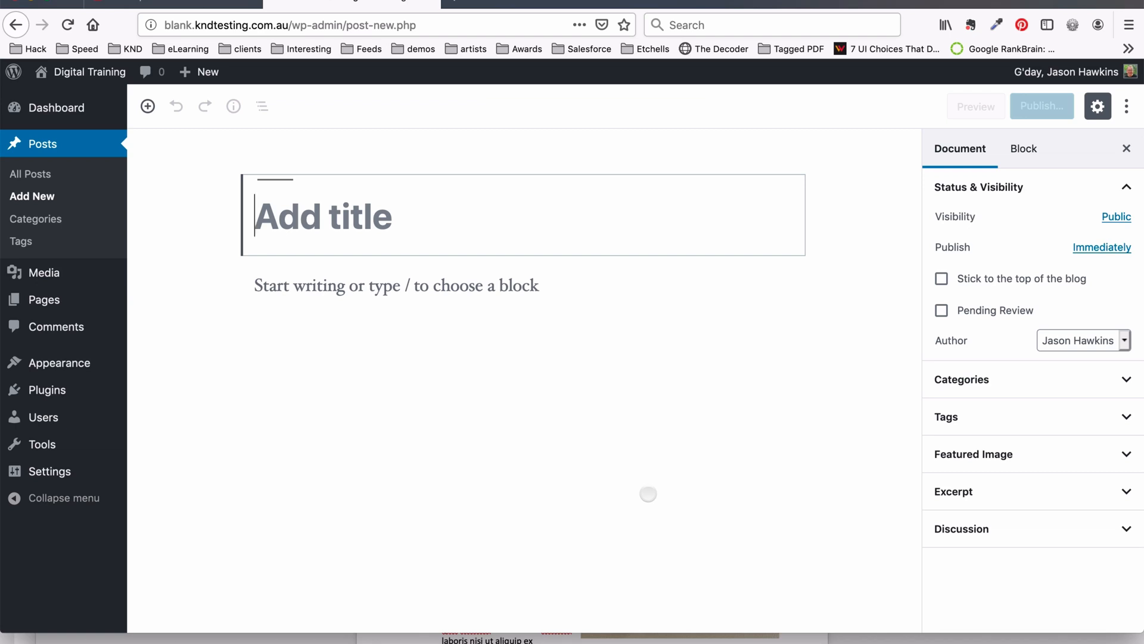
Title the new post "This is my article".
left_click(529, 229)
type("T")
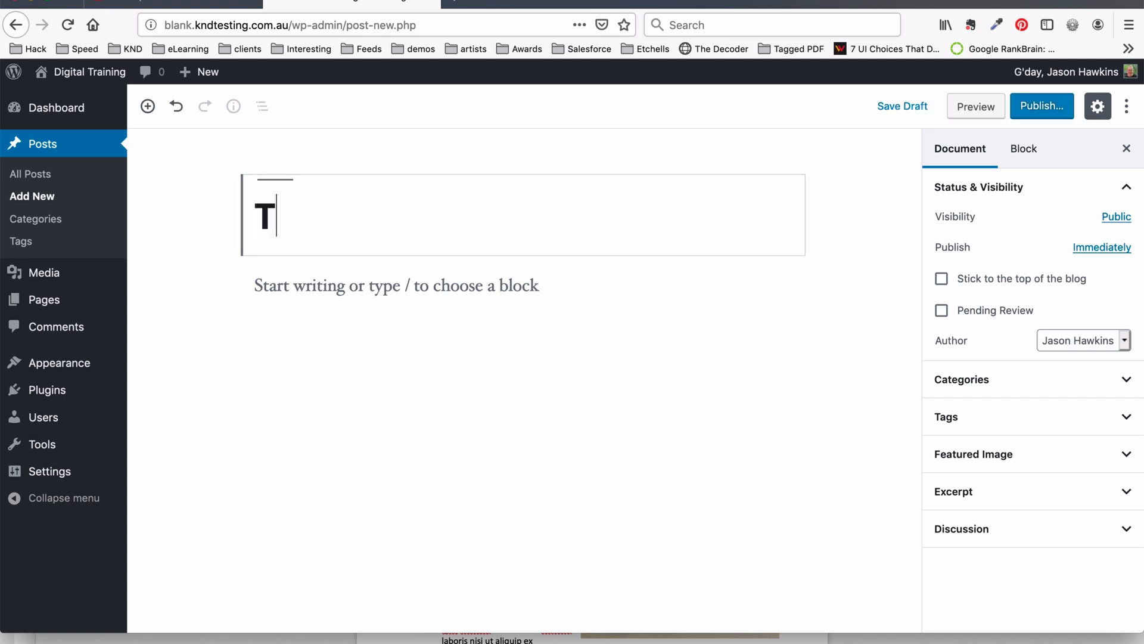
type("he is my article")
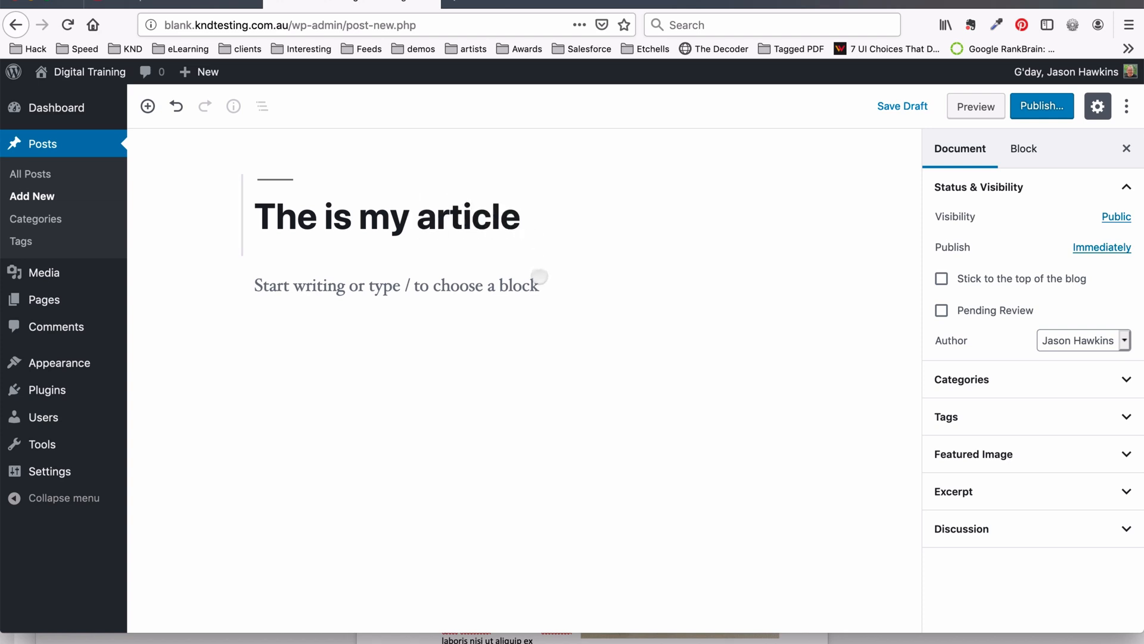
left_click(322, 231)
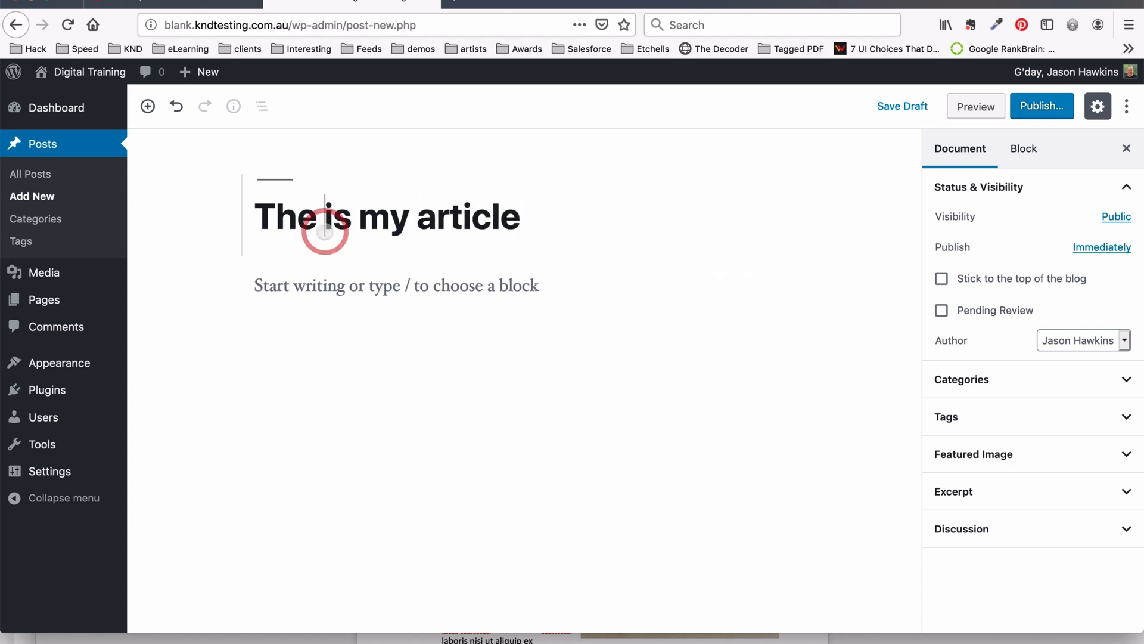
key("BackSpace")
type("is")
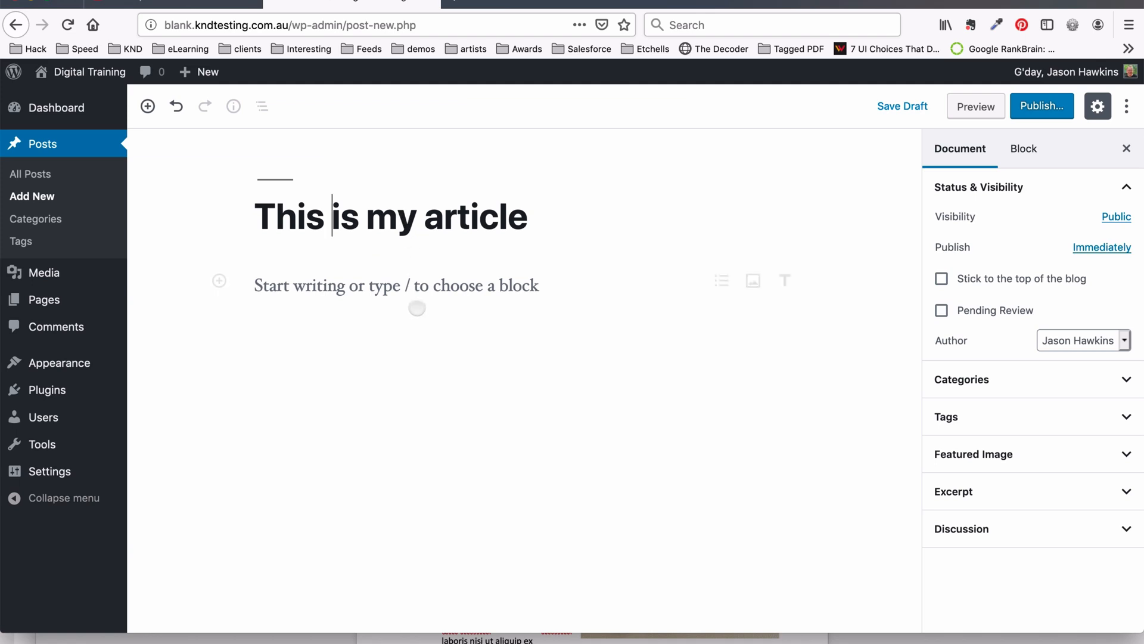
Write "this is the first paragraph" as the opening paragraph block and start a new block below it.
left_click(418, 289)
type("this is the first para")
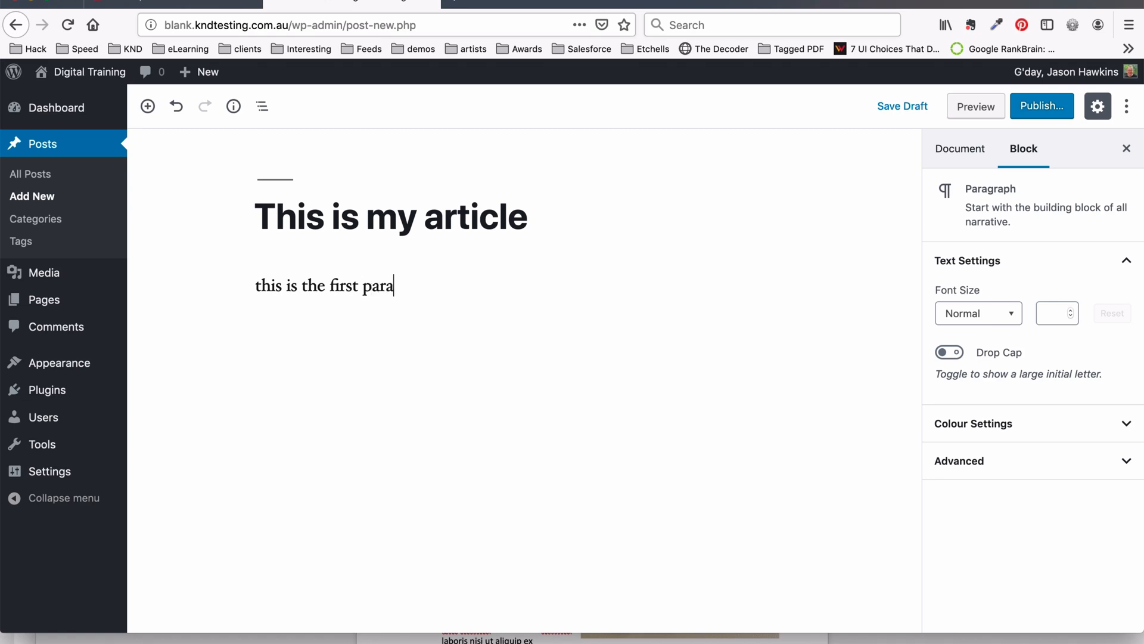
type("graph")
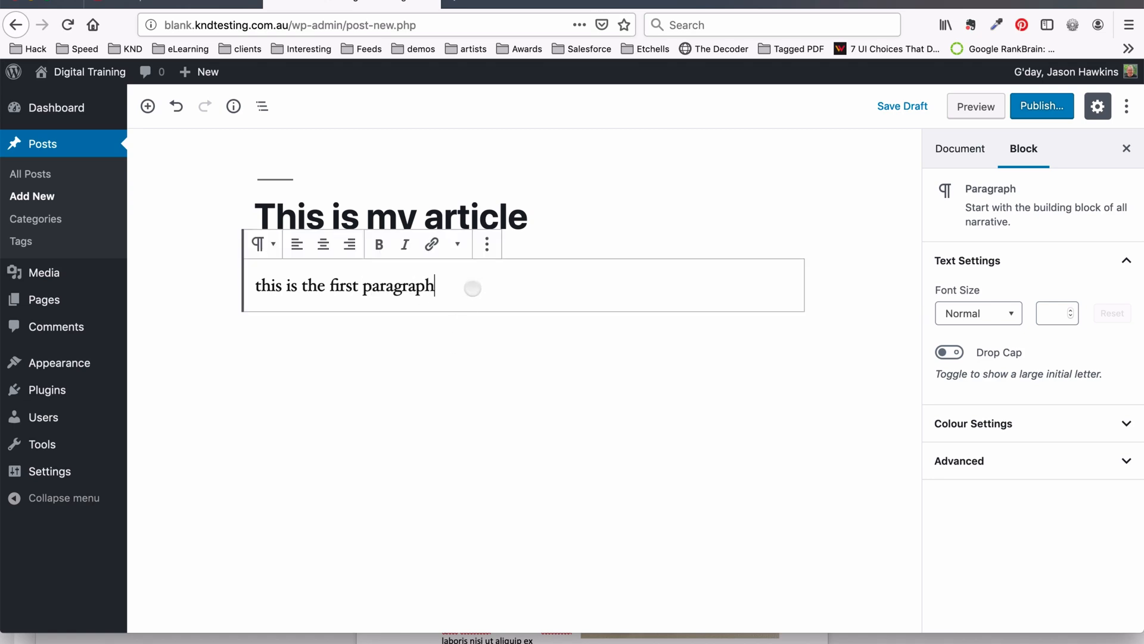
key("Return")
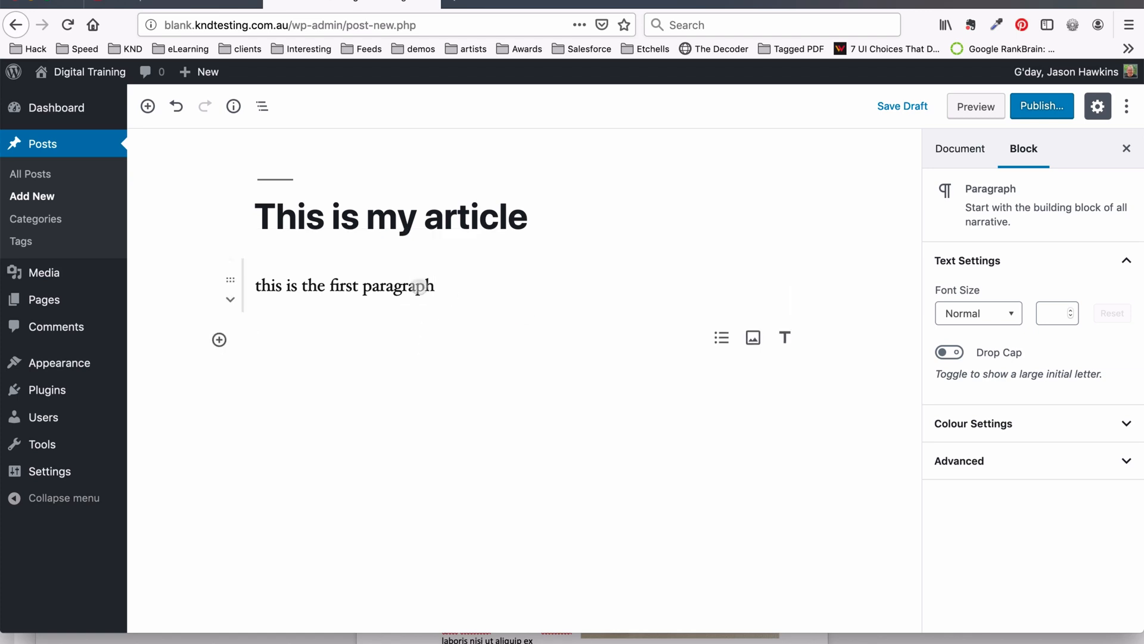
Add a second paragraph block reading "second para" and start another empty block beneath it.
left_click(419, 286)
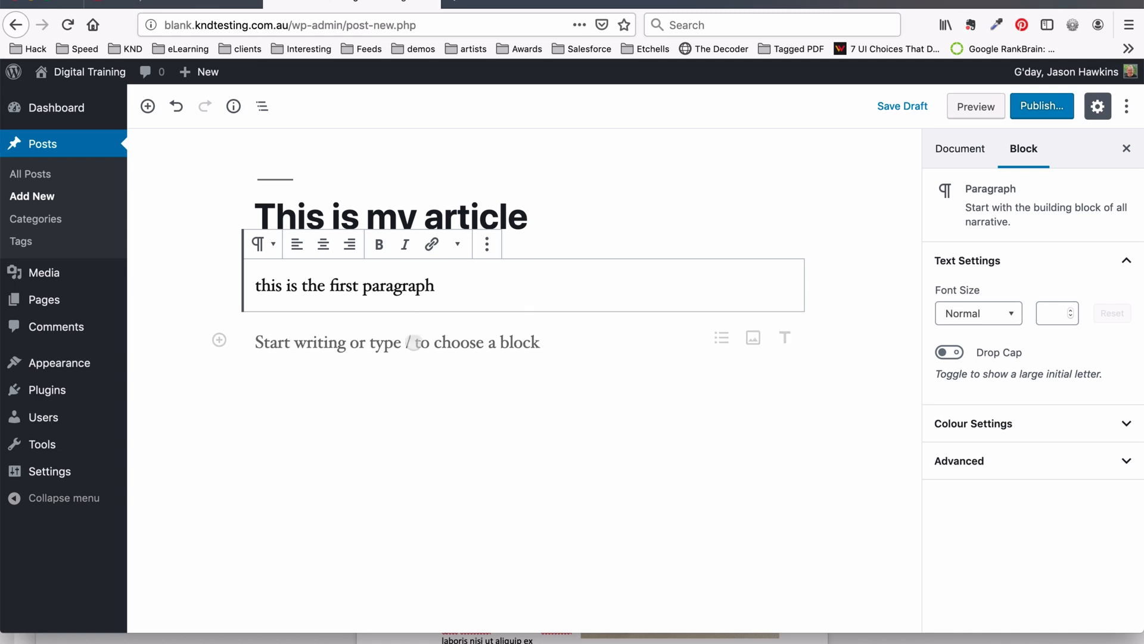
left_click(414, 343)
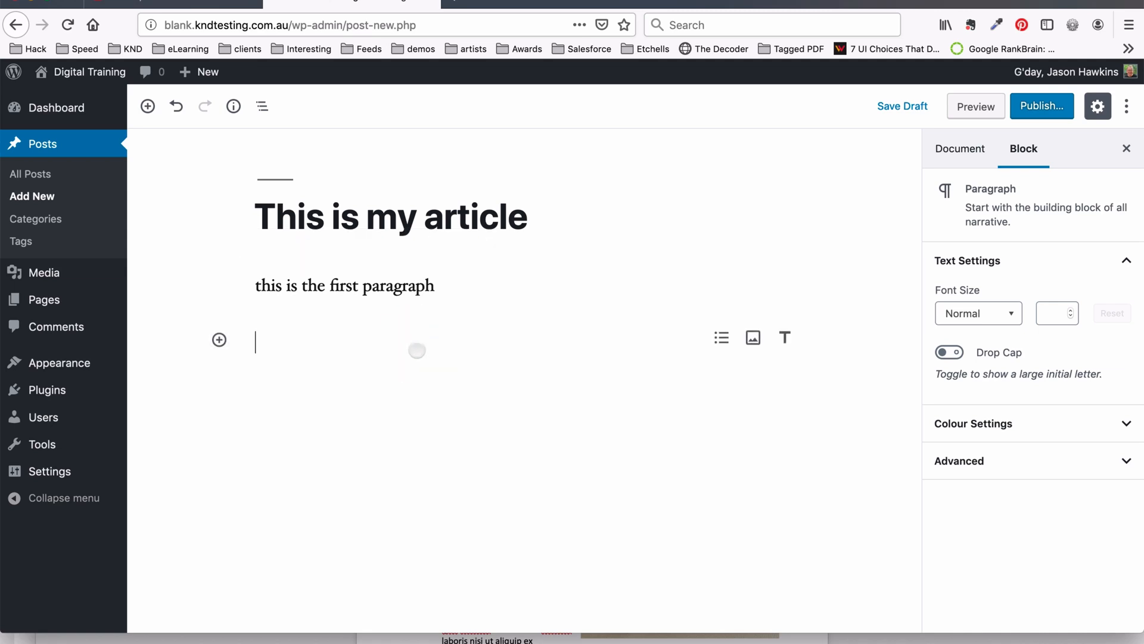
left_click(446, 285)
left_click(430, 346)
type("second paraph")
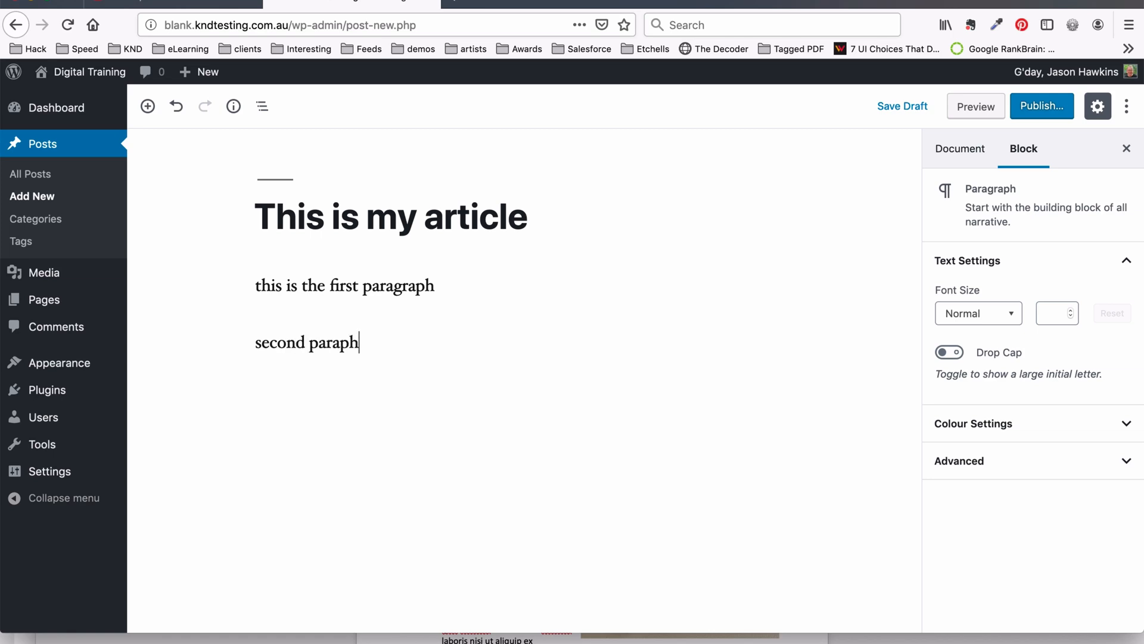
key("BackSpace")
key("BackSpace")
key("Return")
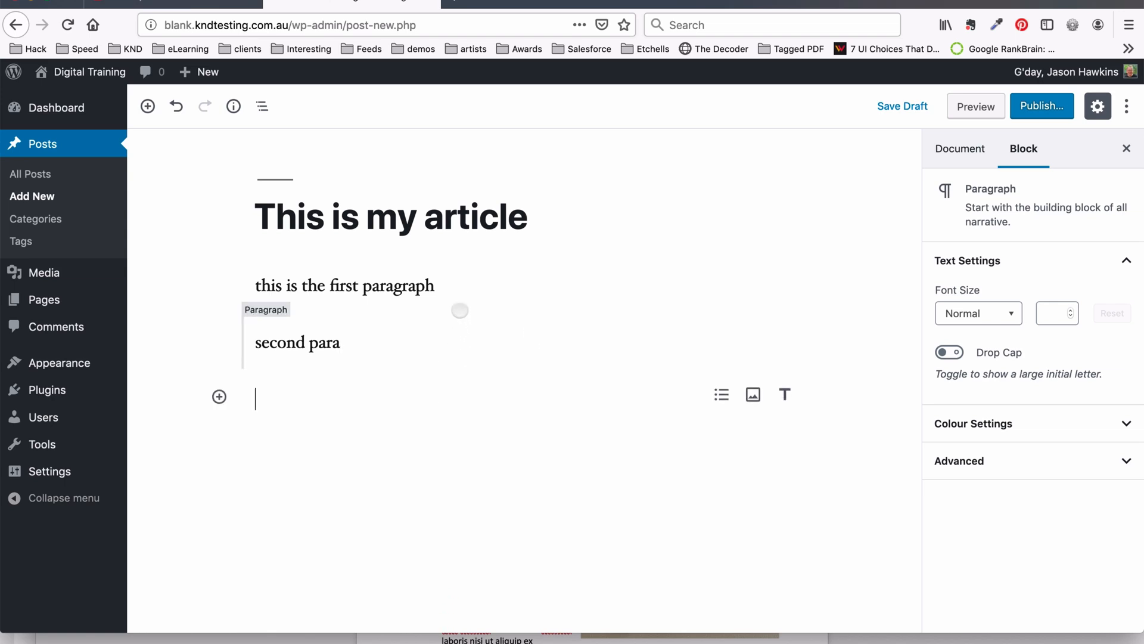
Set the first paragraph's font size to Small.
left_click(460, 285)
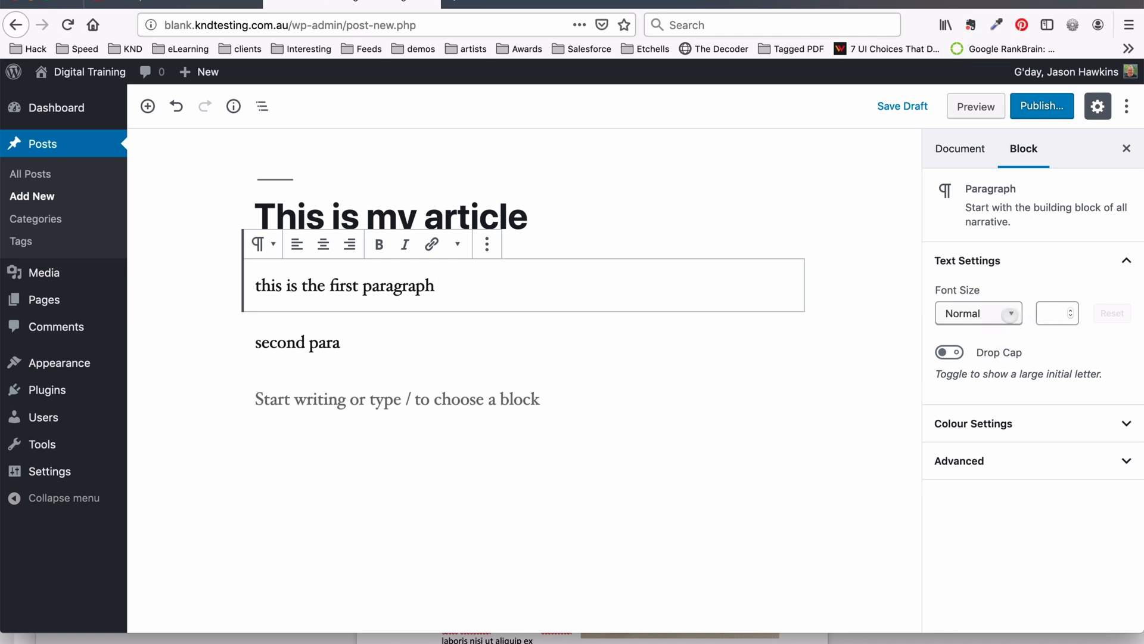
left_click(1009, 314)
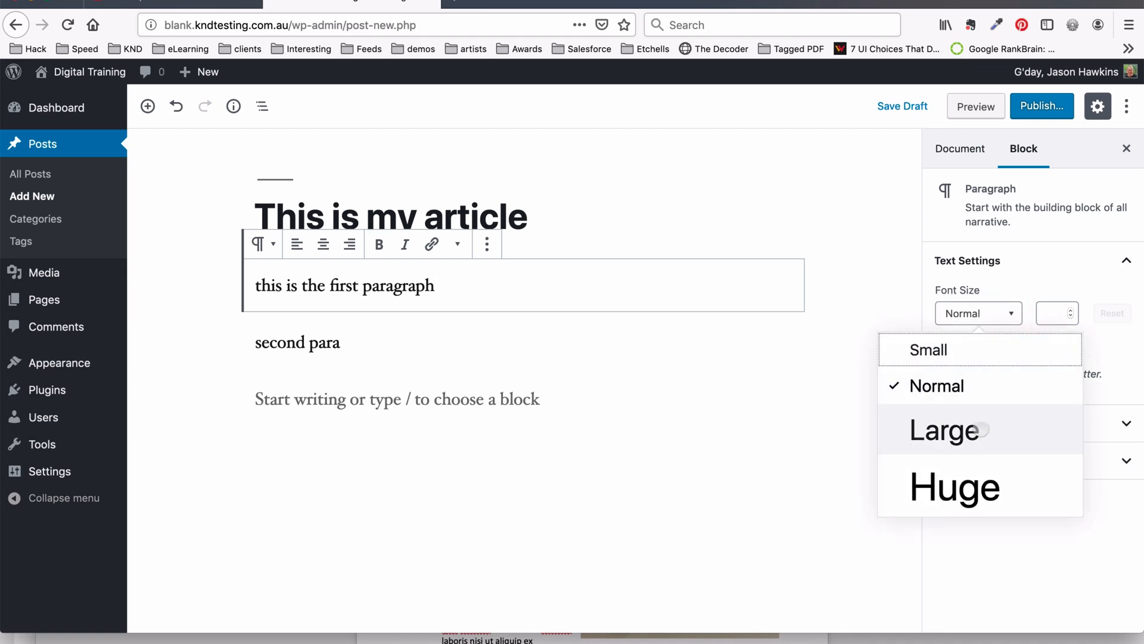
left_click(980, 430)
left_click(989, 348)
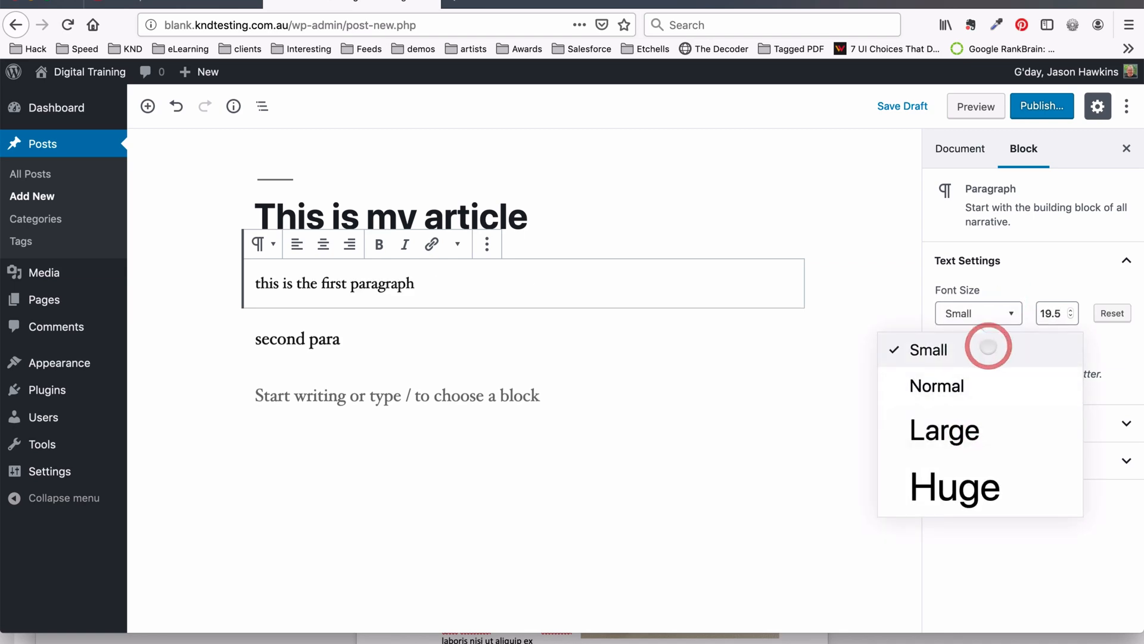
left_click(1024, 271)
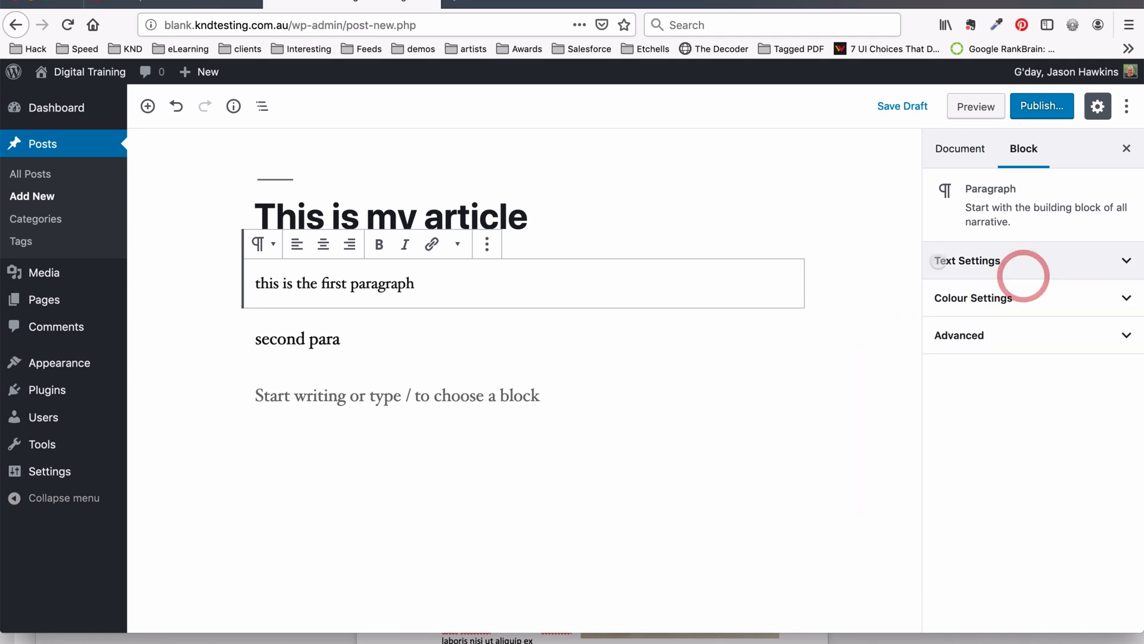
Give the first paragraph the lighter blue background colour and right-align its text.
left_click(997, 300)
left_click(947, 357)
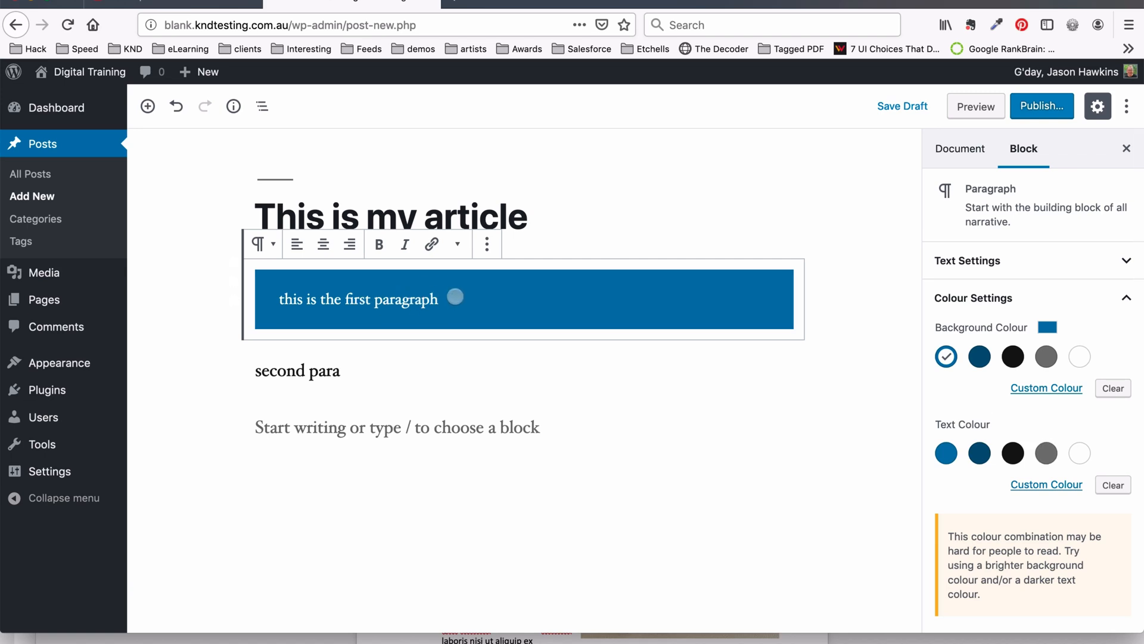
left_click(350, 244)
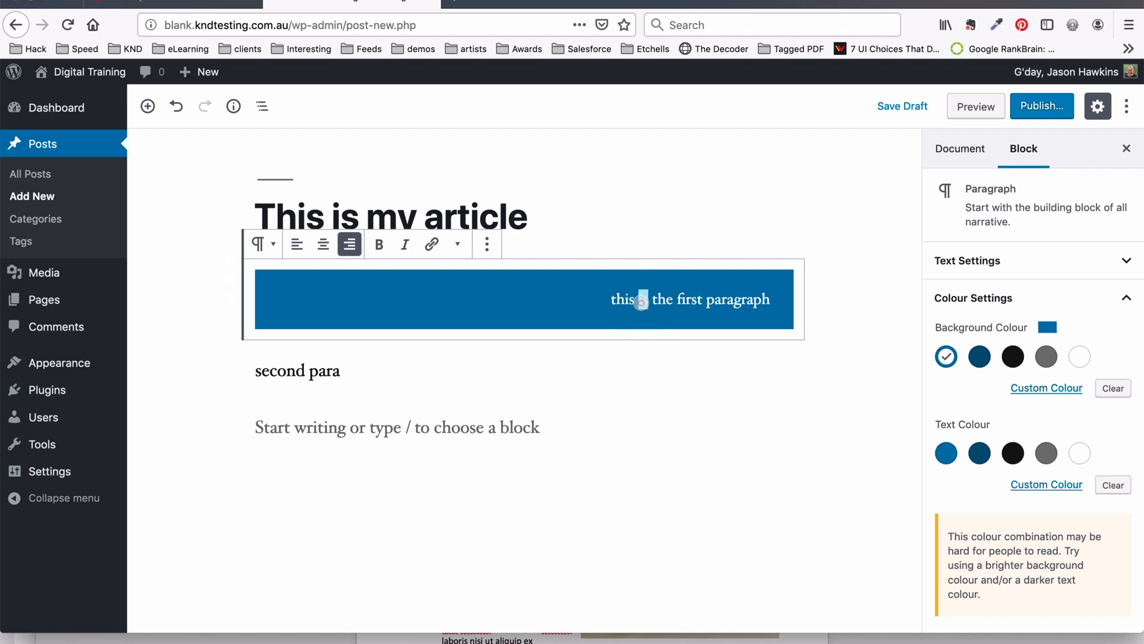
Make the whole text of the first paragraph bold and italic.
triple_click(641, 301)
left_click(379, 245)
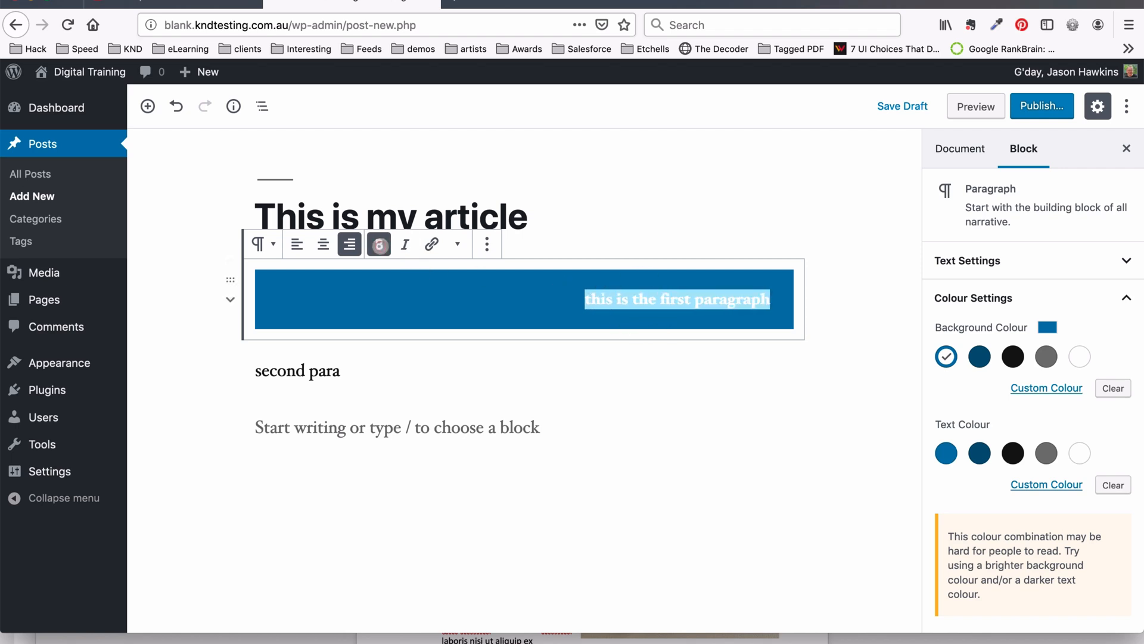
left_click(405, 244)
left_click(510, 304)
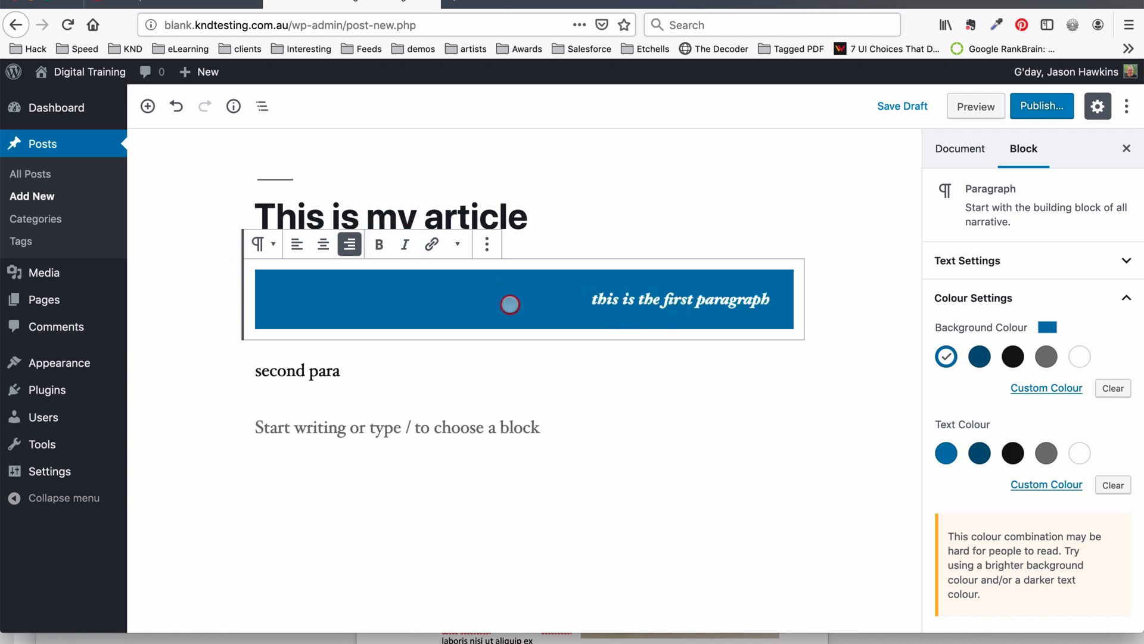
left_click(580, 297)
Look through the most used blocks and the block categories available in the block library.
left_click(363, 484)
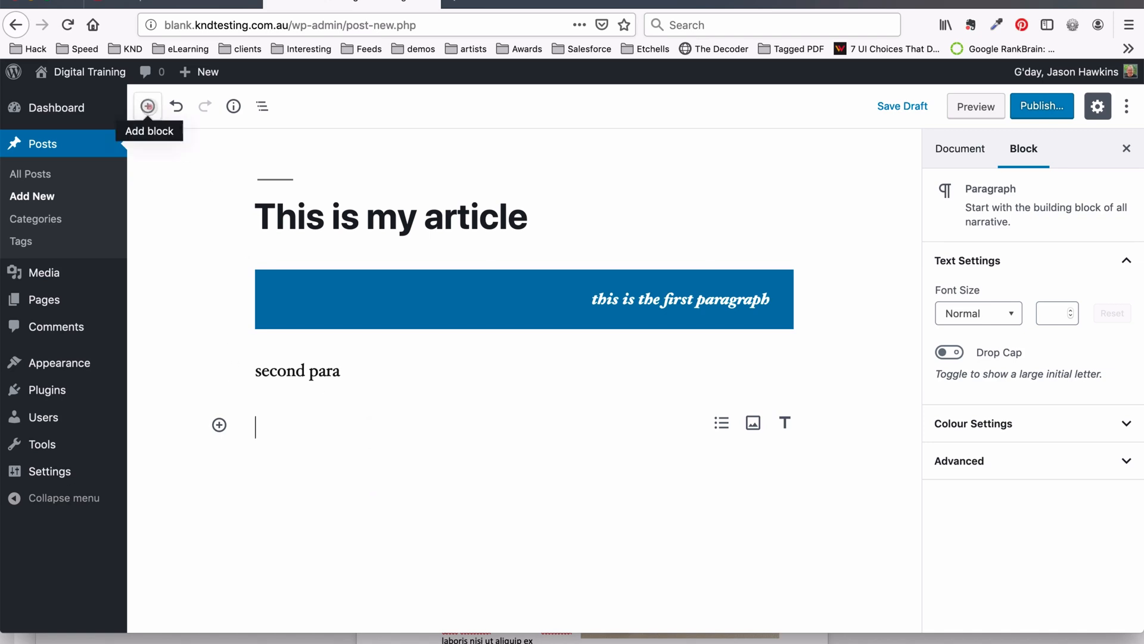
left_click(148, 106)
scroll(277, 250, "down", 2)
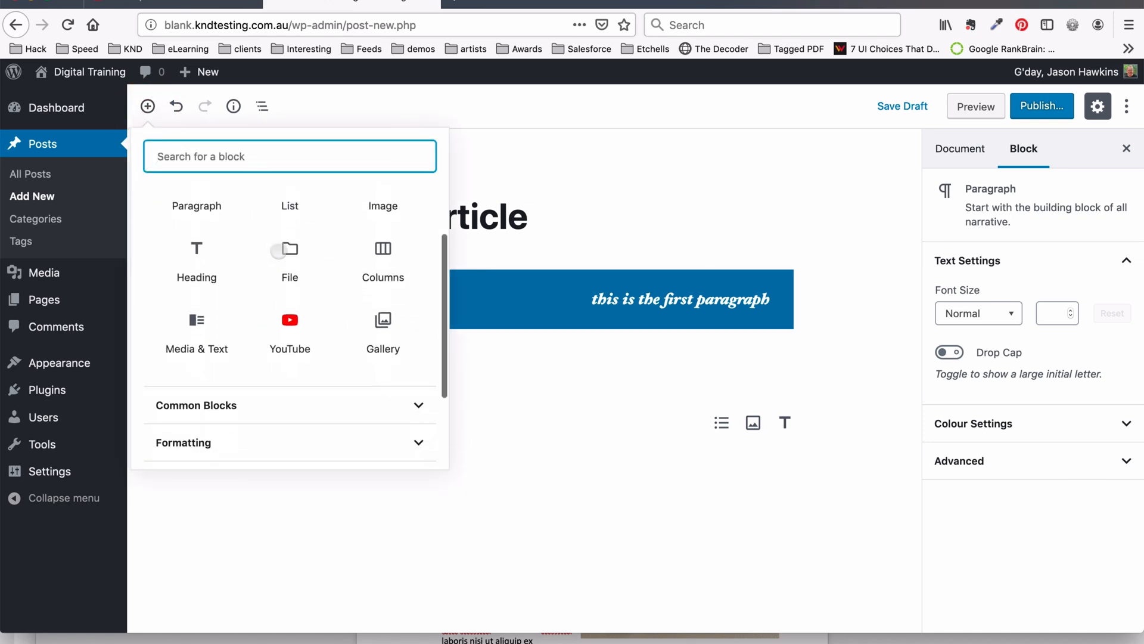
scroll(277, 250, "down", 3)
scroll(292, 253, "up", 5)
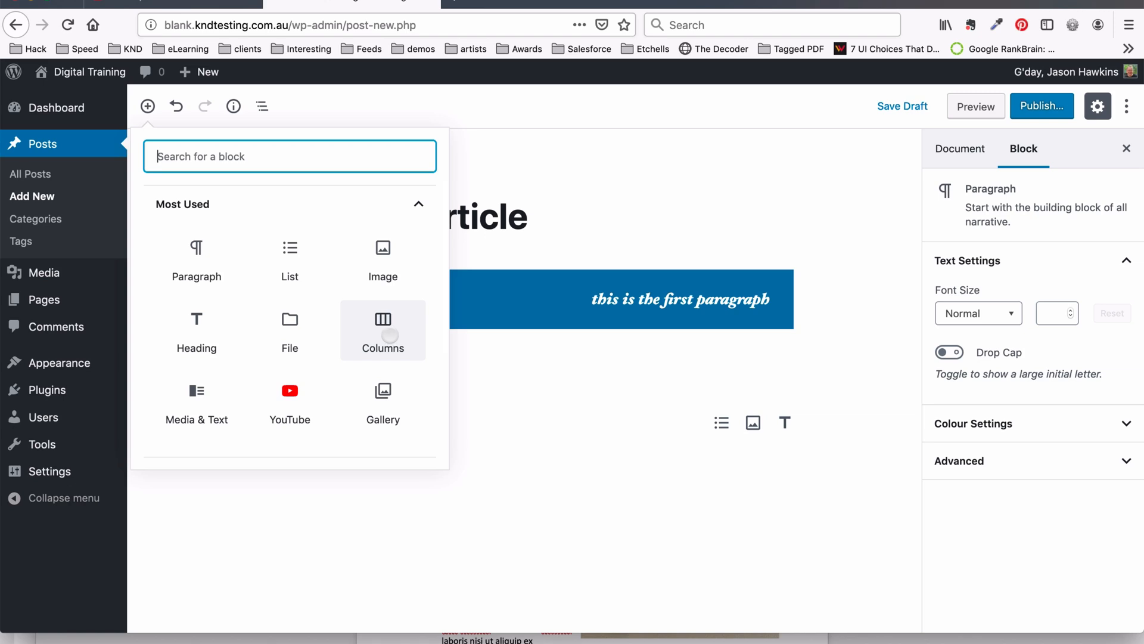
left_click(657, 237)
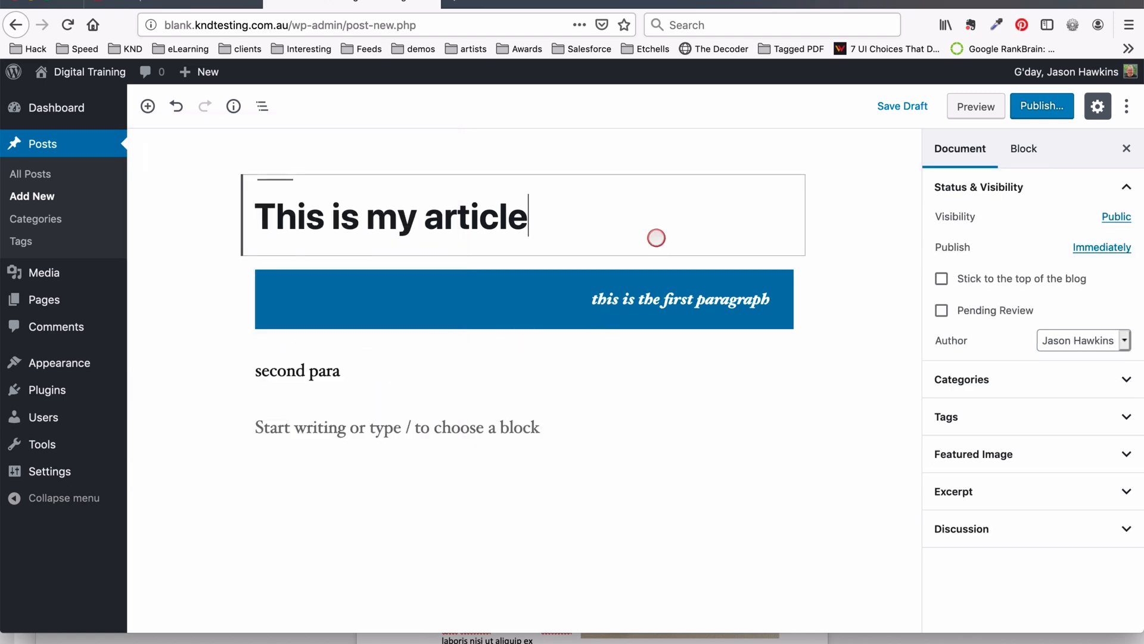
Turn the empty block below the second paragraph into a bulleted list with the items "this" and "list 2".
left_click(522, 421)
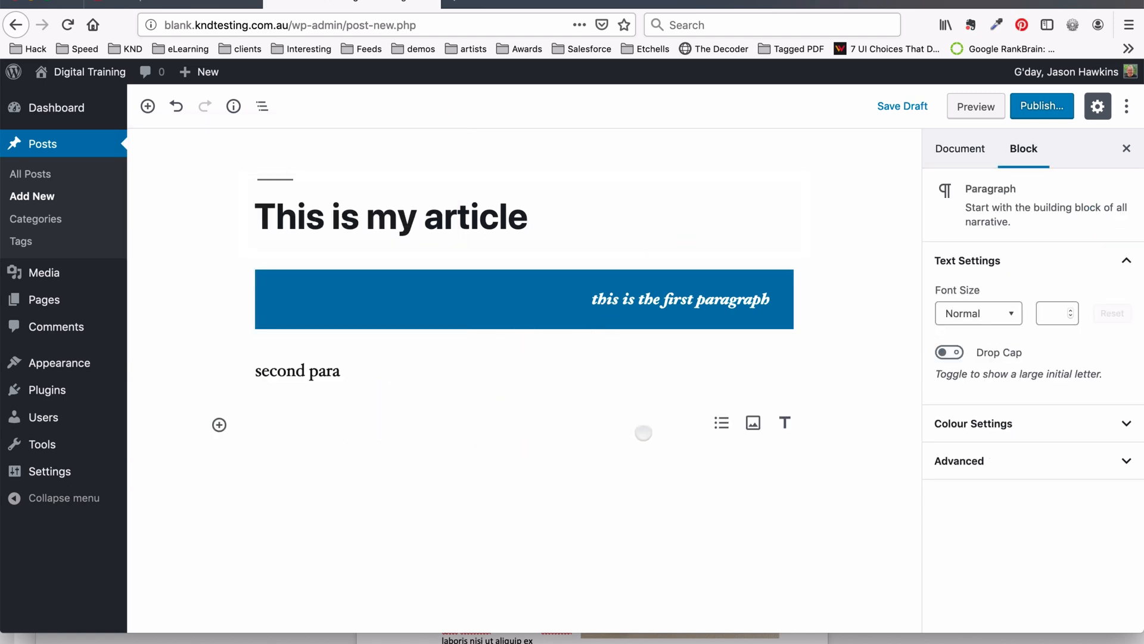
left_click(722, 422)
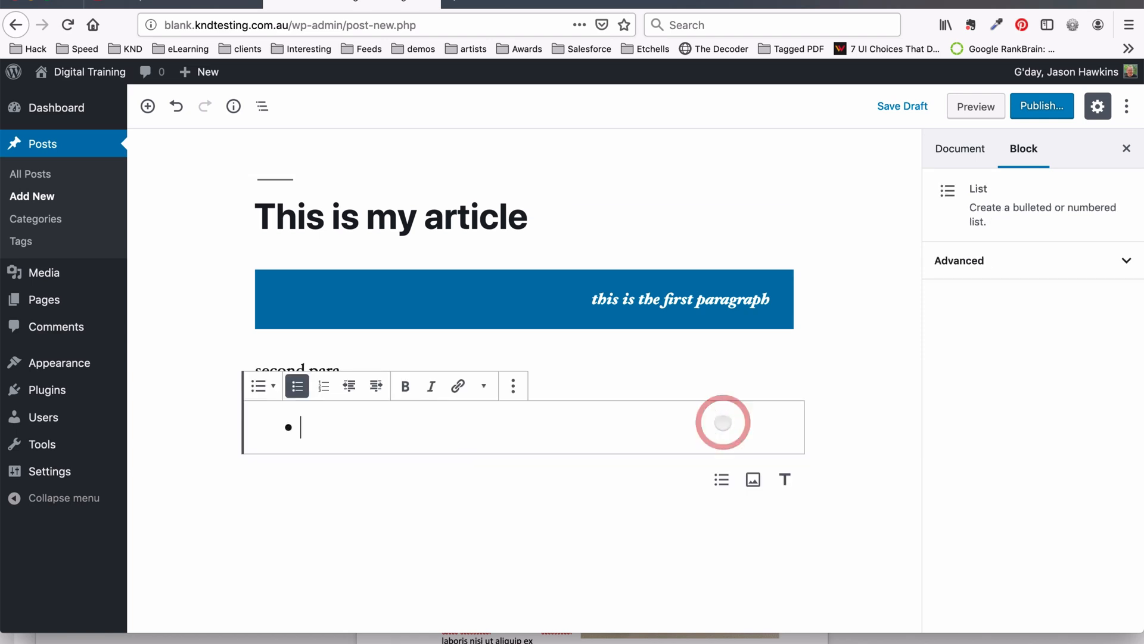
type("thi")
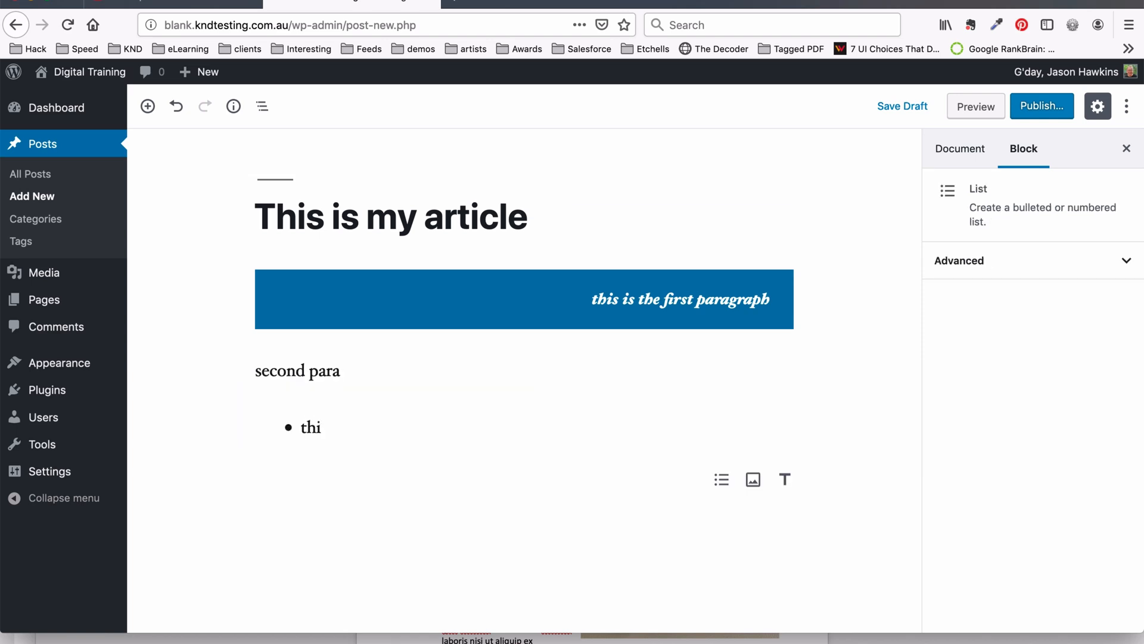
type("s")
key("Return")
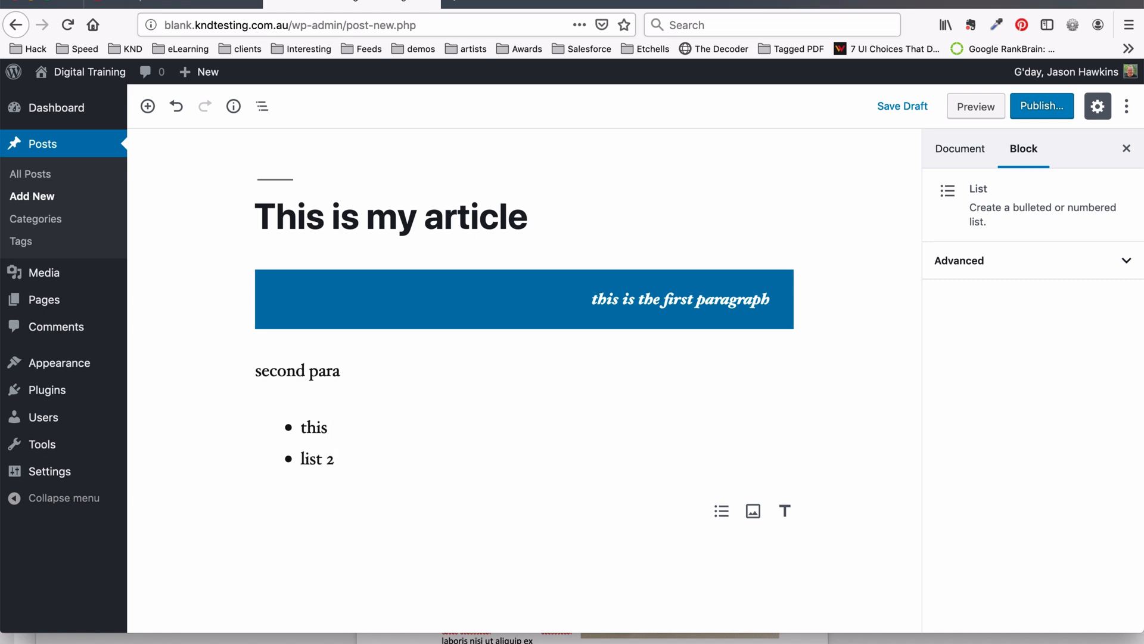
key("Return")
left_click(611, 452)
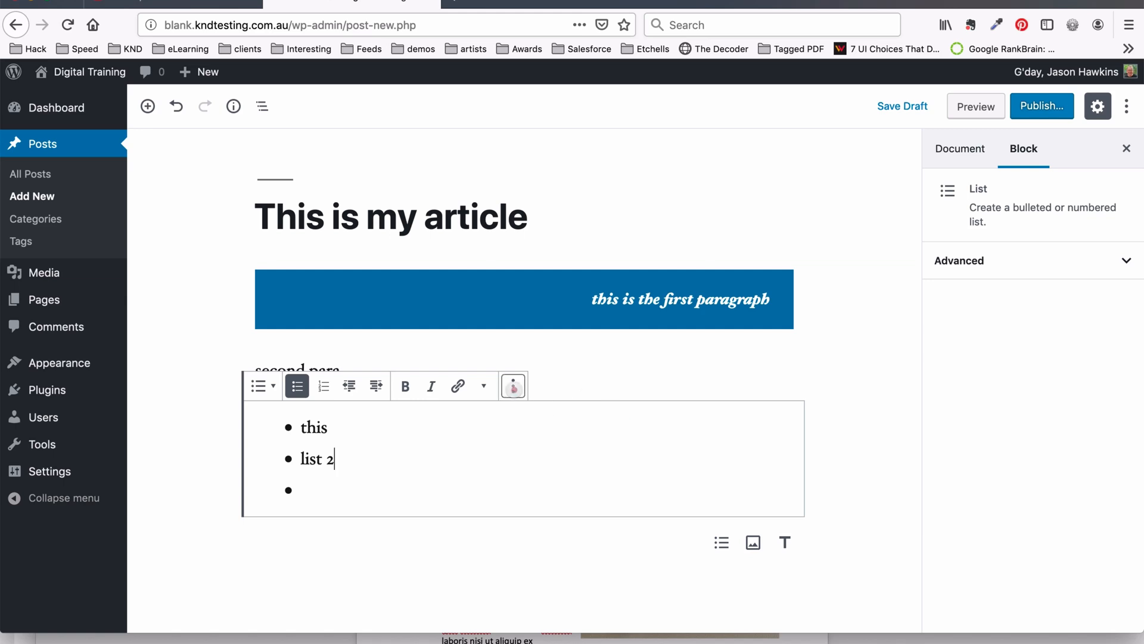
Remove the bulleted list and both paragraph blocks, leaving only the post title.
left_click(513, 386)
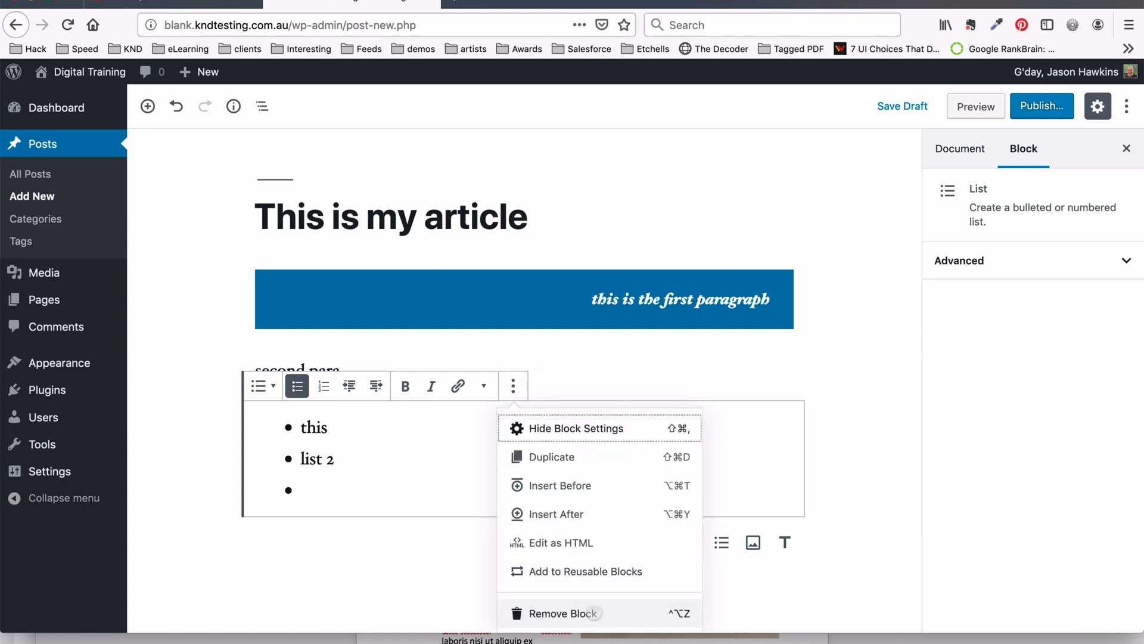
left_click(594, 614)
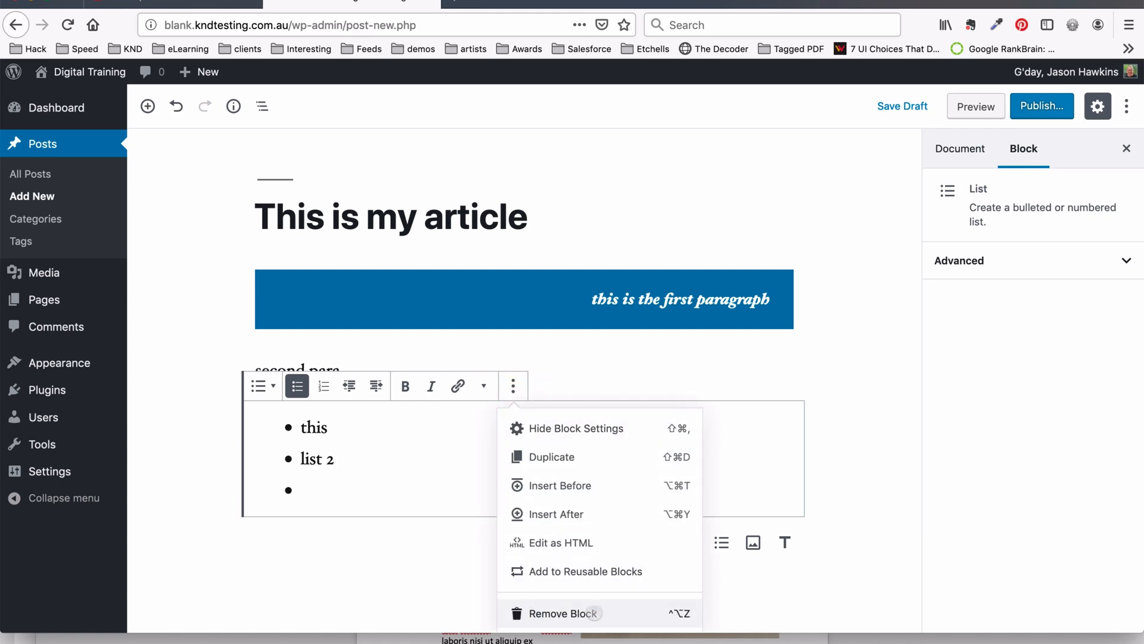
left_click(487, 331)
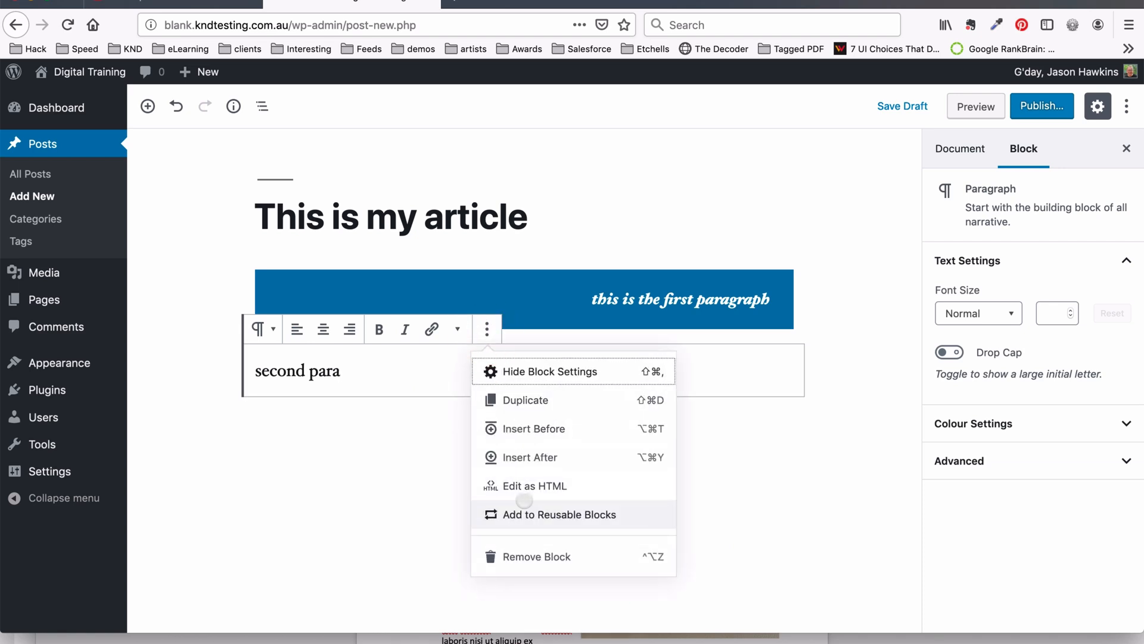
left_click(518, 555)
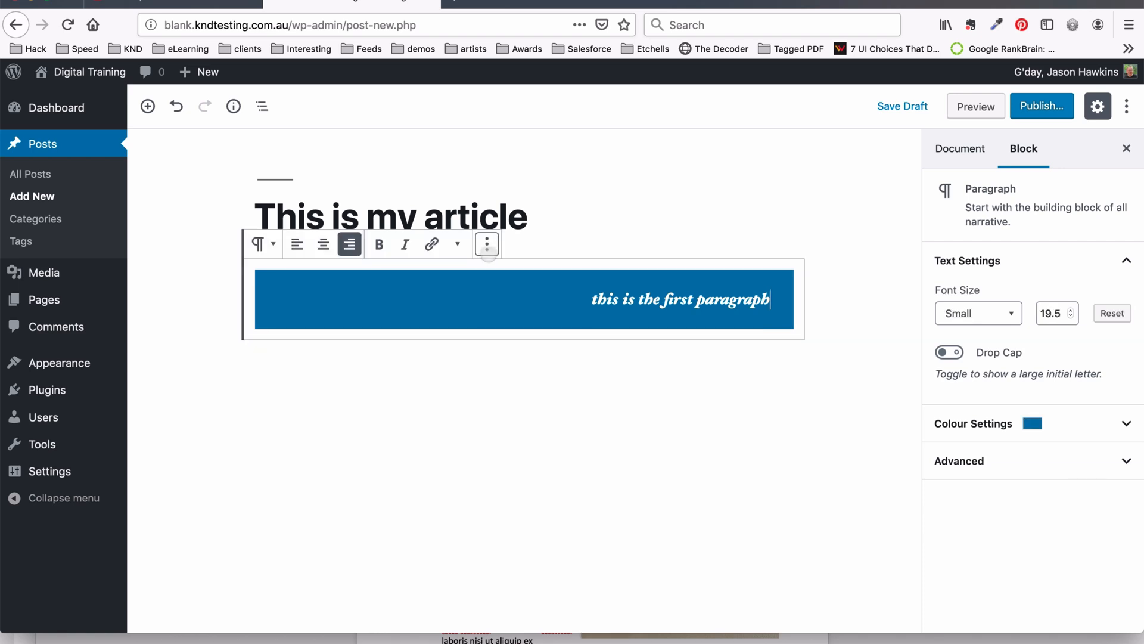
left_click(487, 244)
left_click(521, 475)
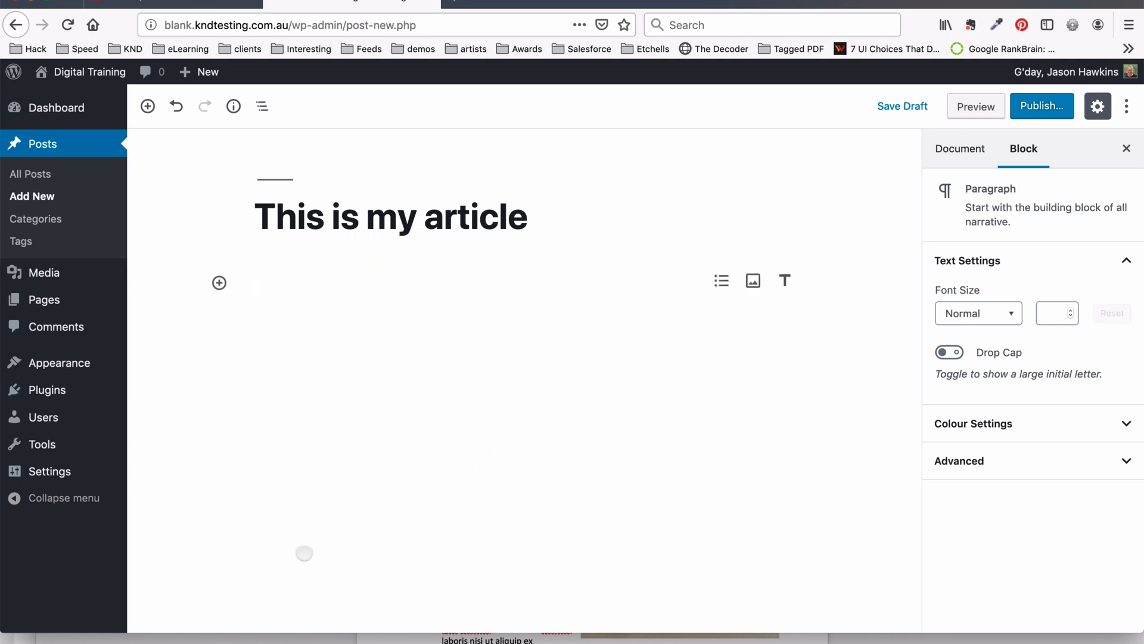
Switch to the Word document Sample-Article Content and copy everything from the paragraph below "My Headline" through the numbered list.
left_click(307, 638)
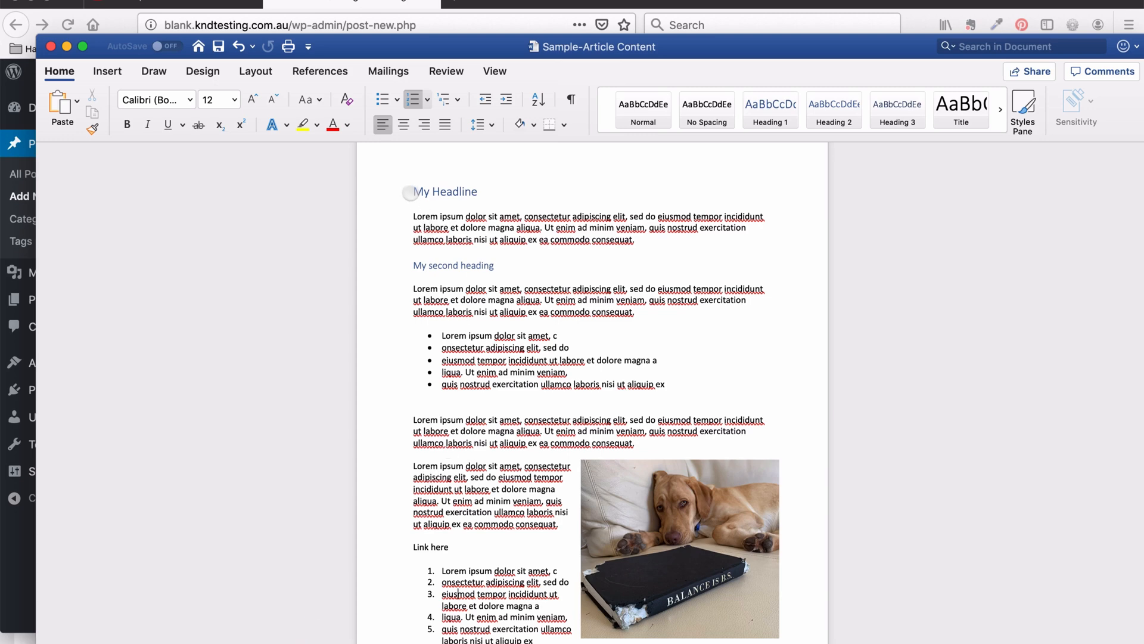
left_click(414, 221)
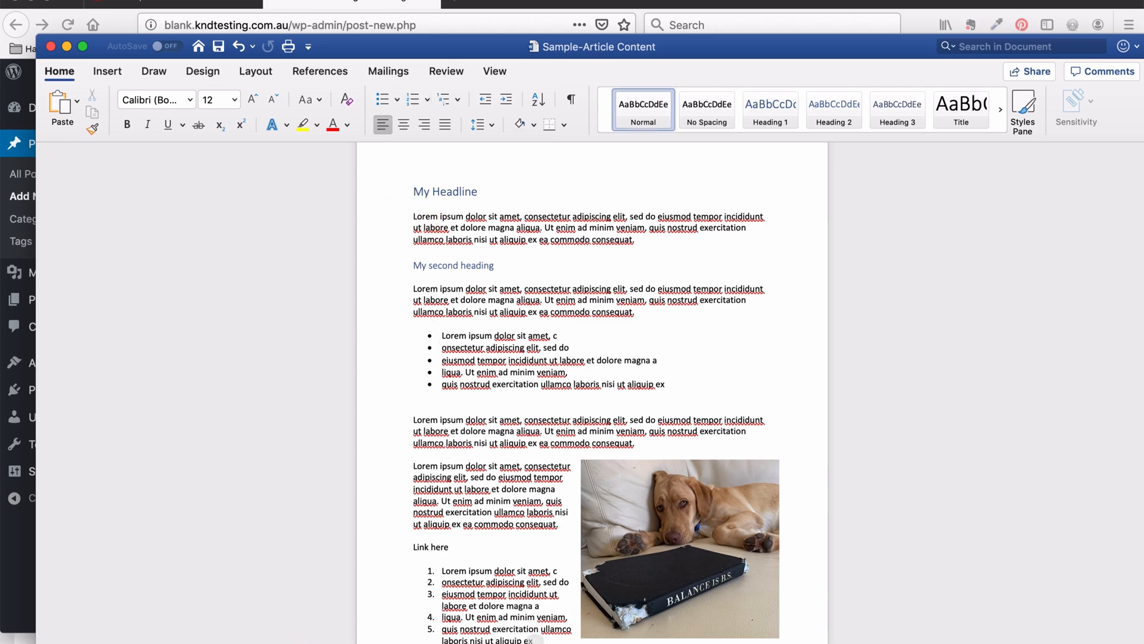
left_click(536, 639, "shift")
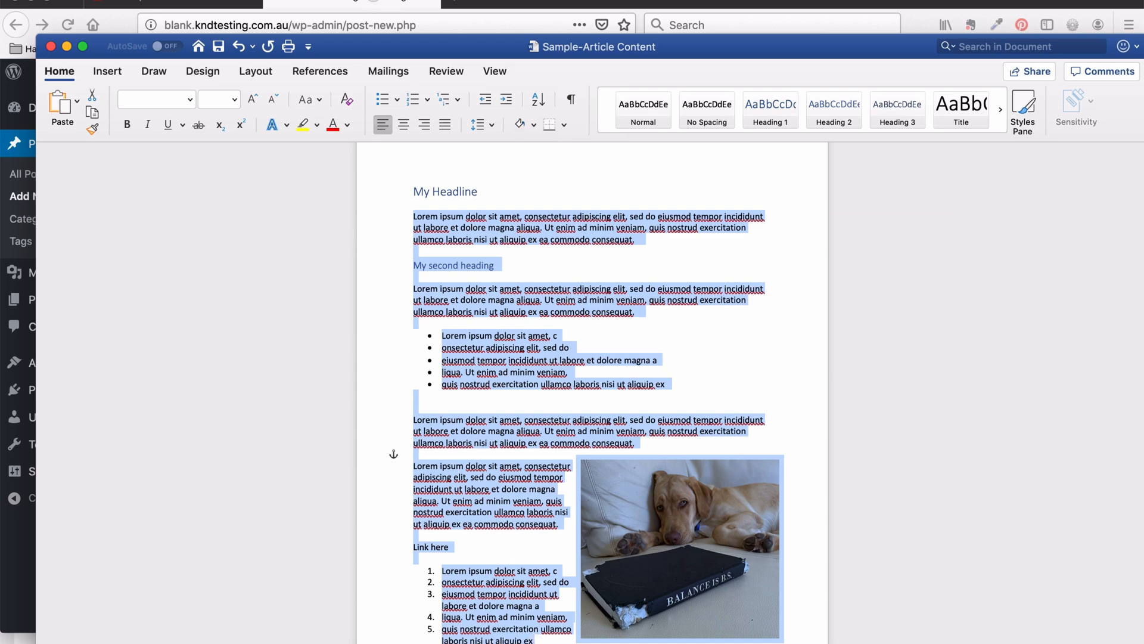
Return to the WordPress post in the browser and paste the copied article content into the empty block below the title.
left_click(374, 2)
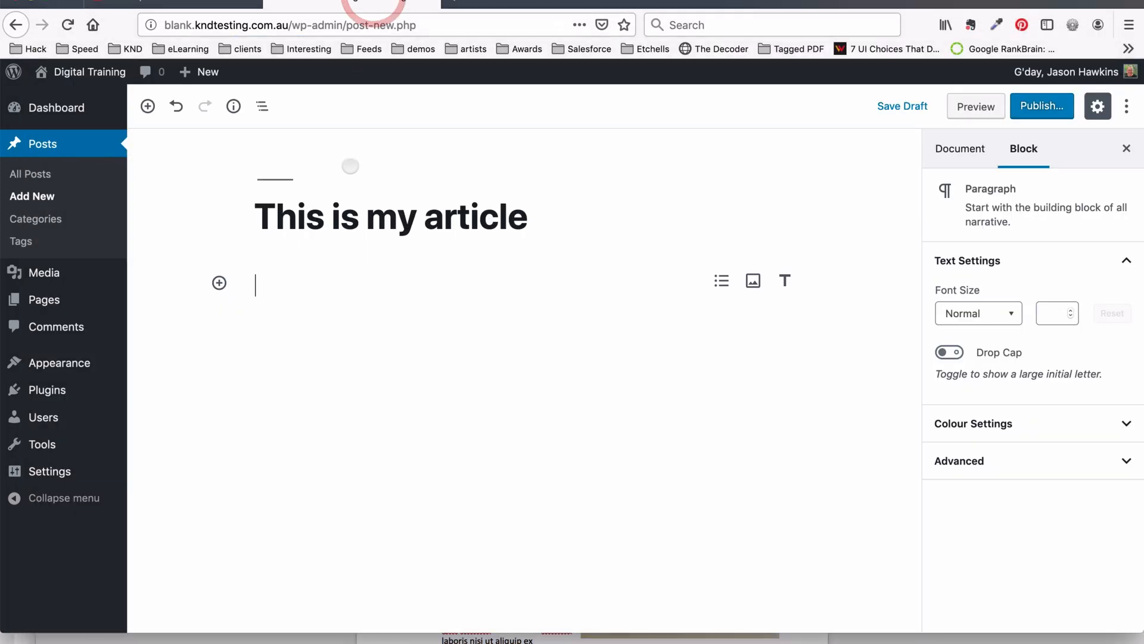
left_click(301, 288)
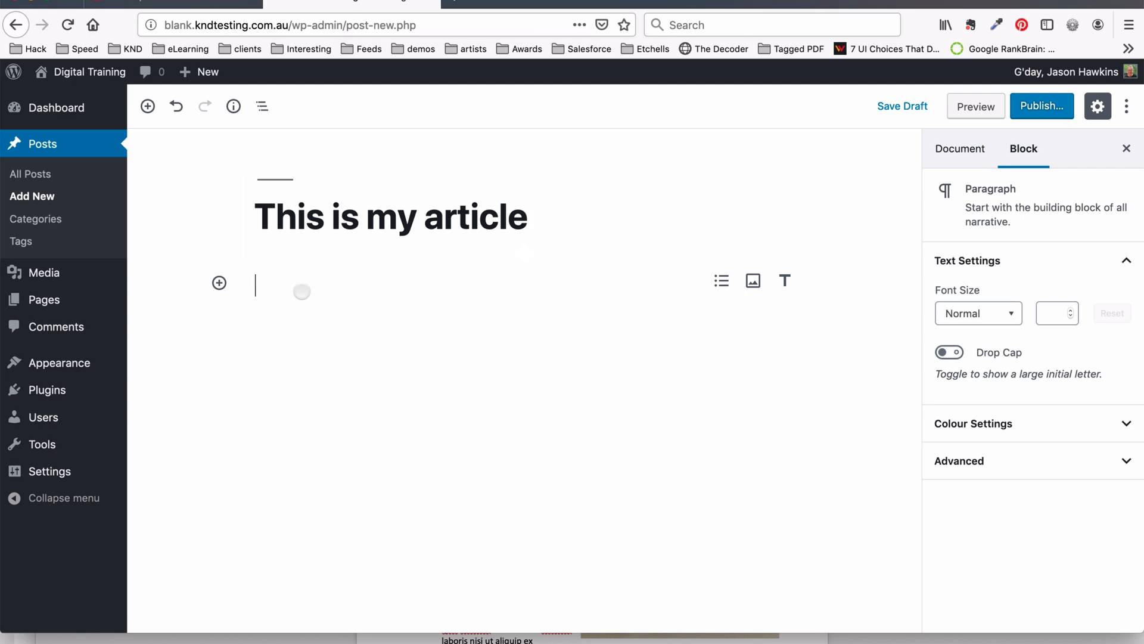
key("super+v")
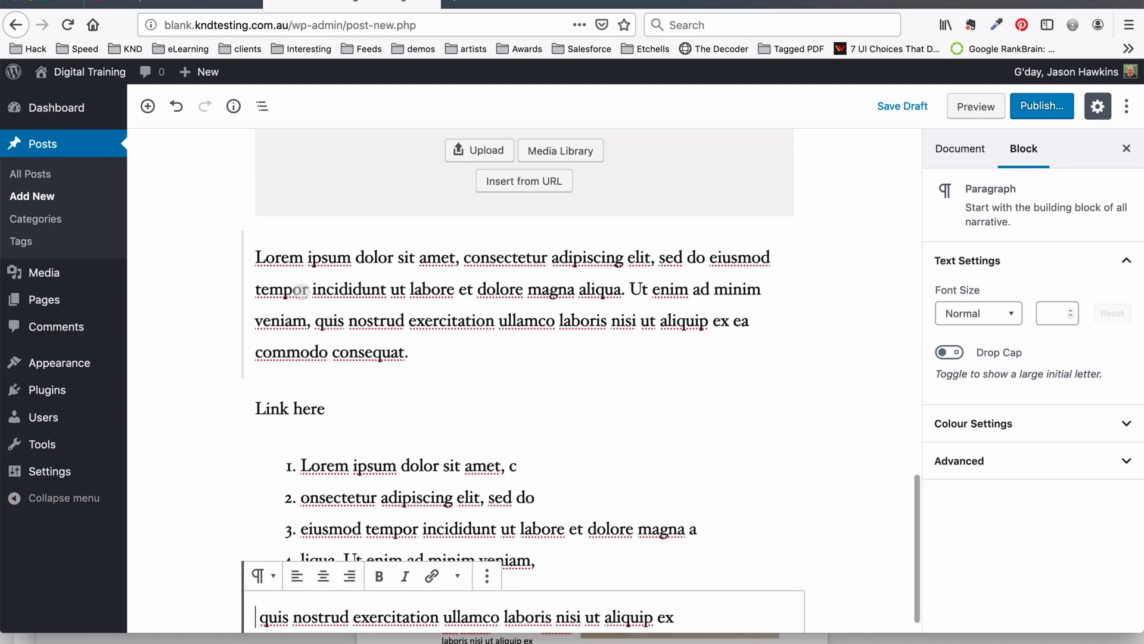
left_click(201, 359)
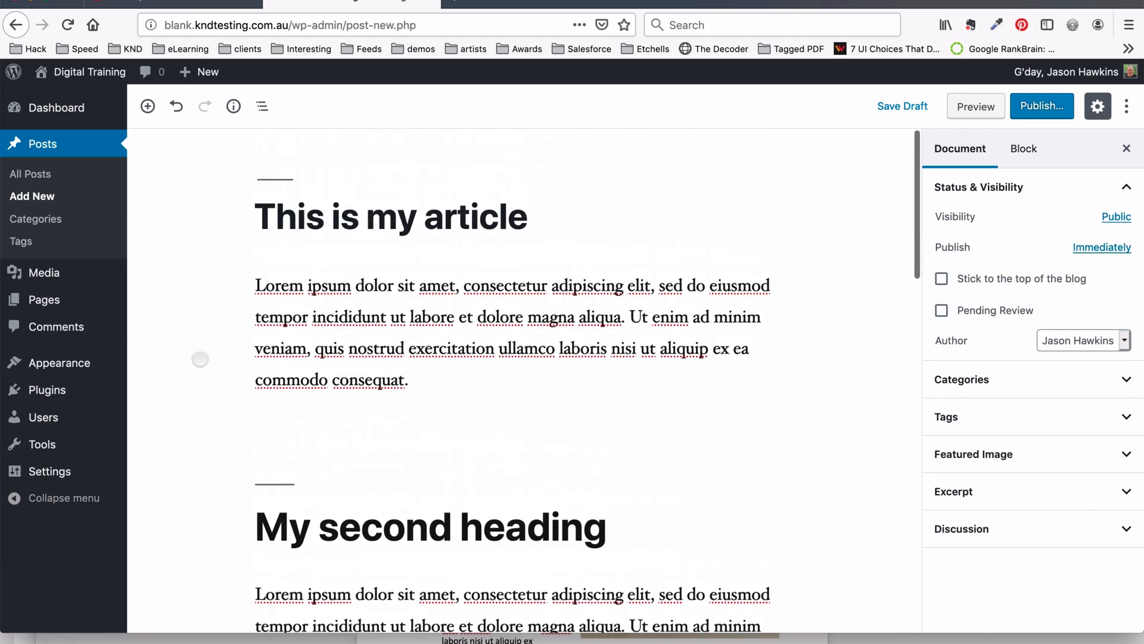
Insert in-line image.jpg from the Finder folder "04a -Post Editing" into the post's empty image block.
scroll(200, 359, "down", 20)
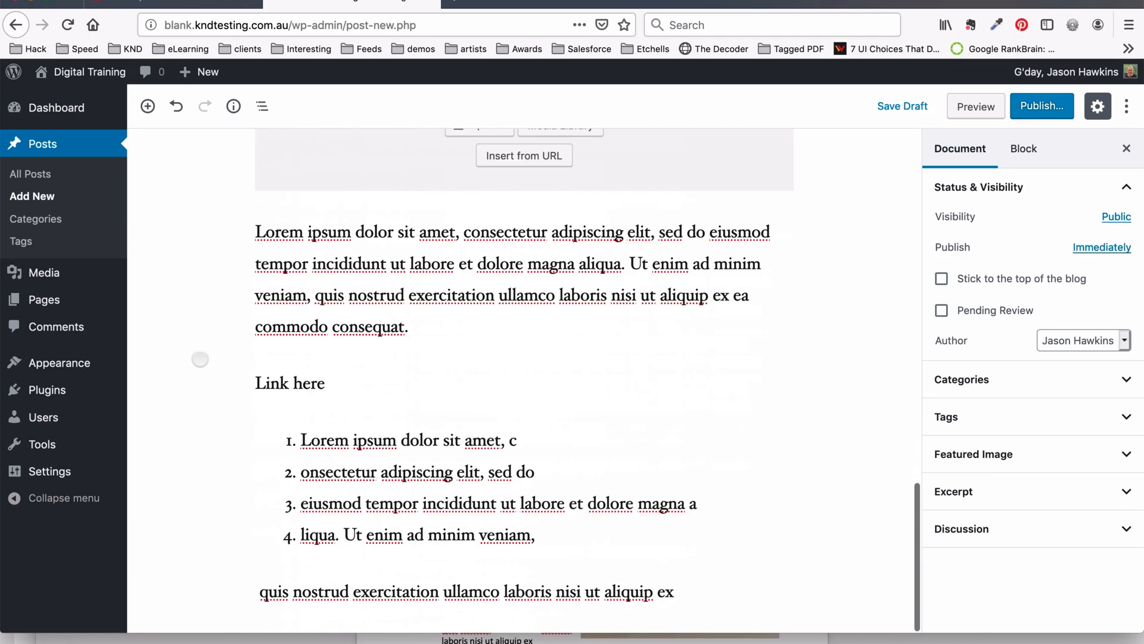
scroll(245, 318, "up", 10)
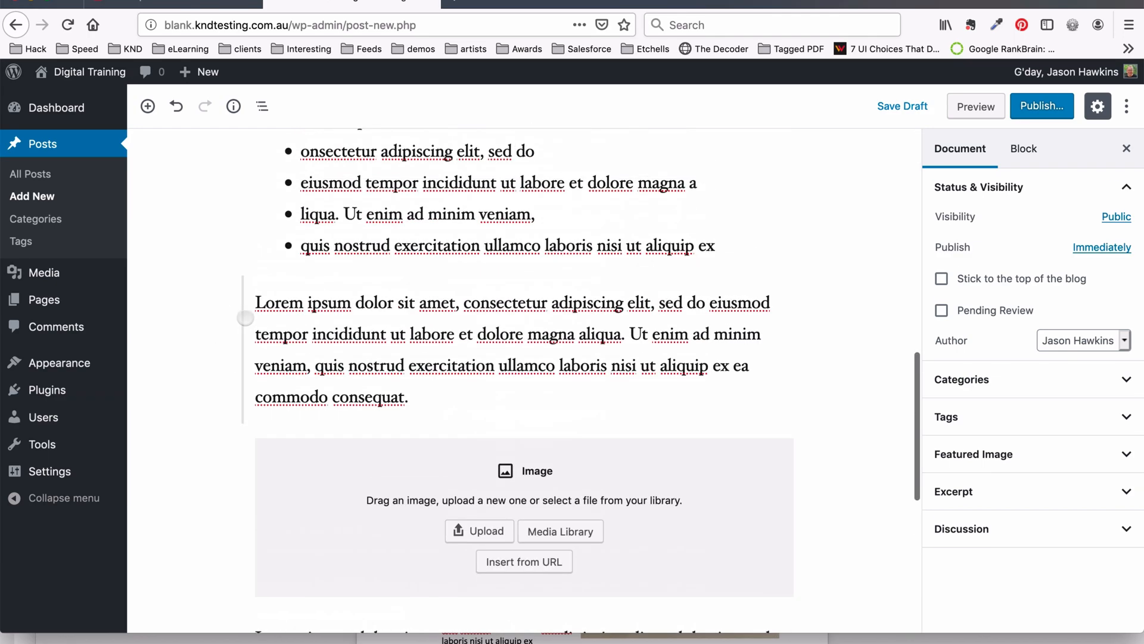
scroll(245, 318, "down", 10)
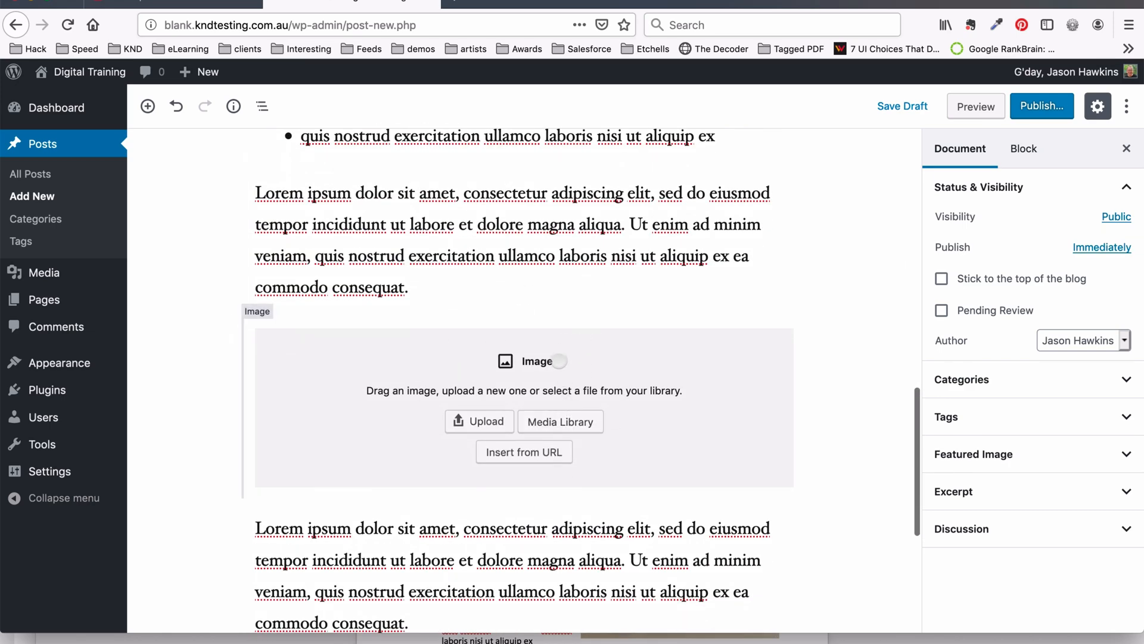
left_click(87, 631)
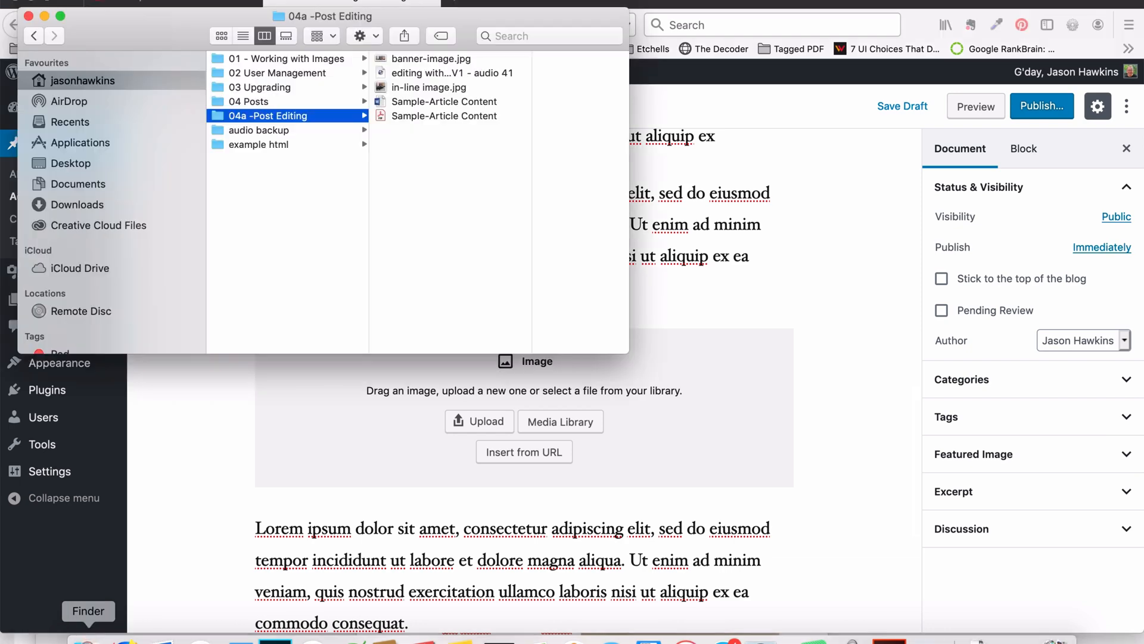
left_click(417, 87)
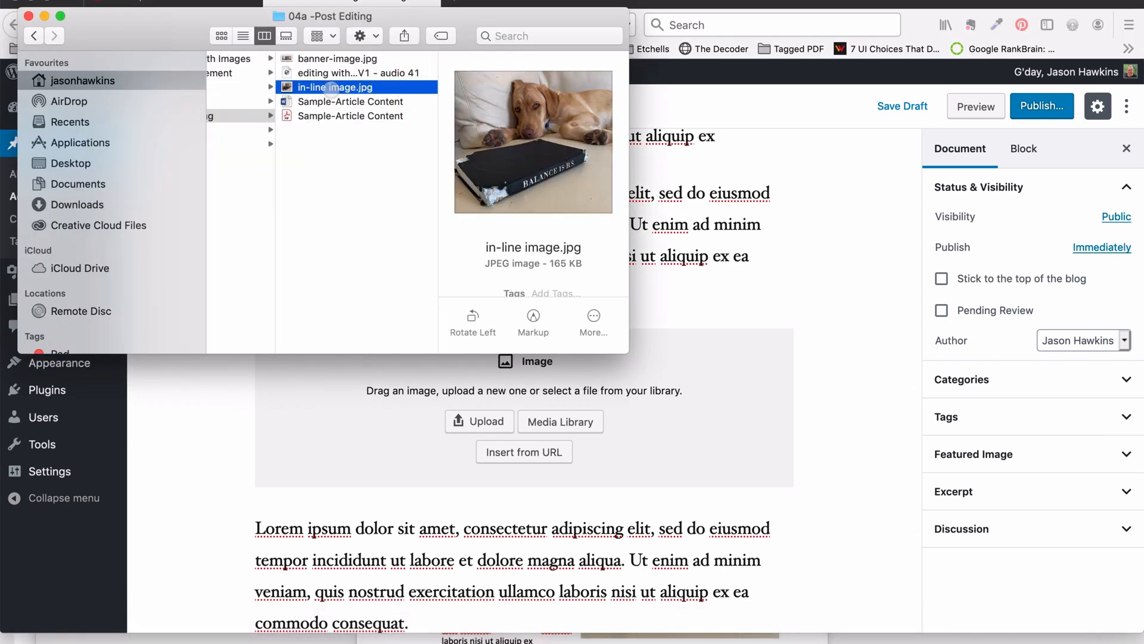
left_click_drag(417, 87, 421, 388)
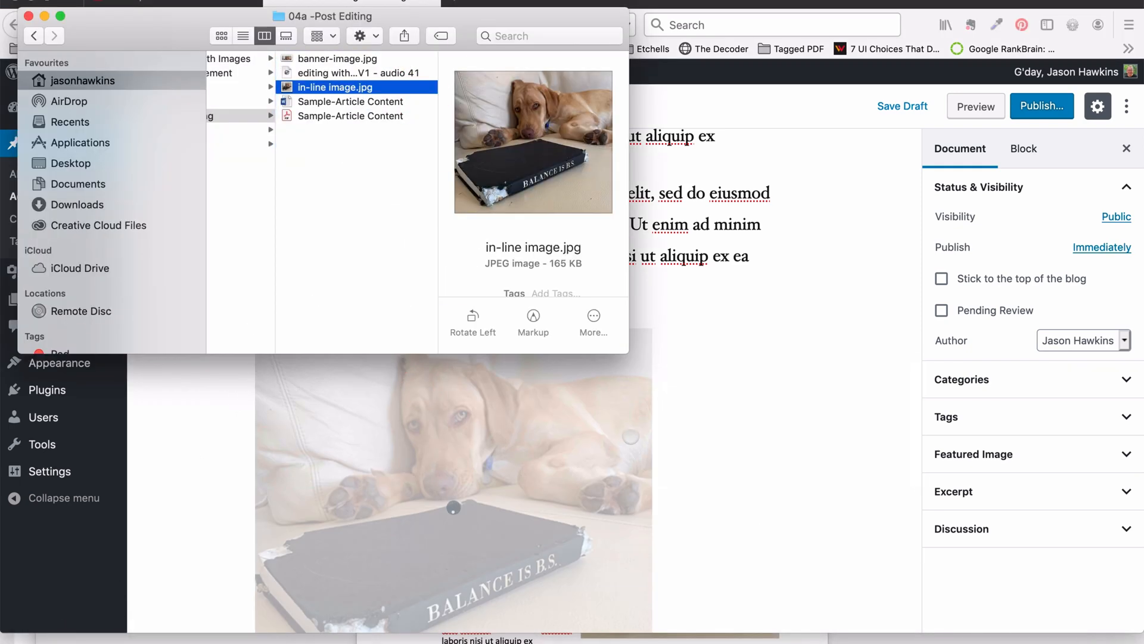
left_click(690, 426)
Resize the dog image to 50% and align it right so the adjacent paragraph wraps around it.
left_click(600, 426)
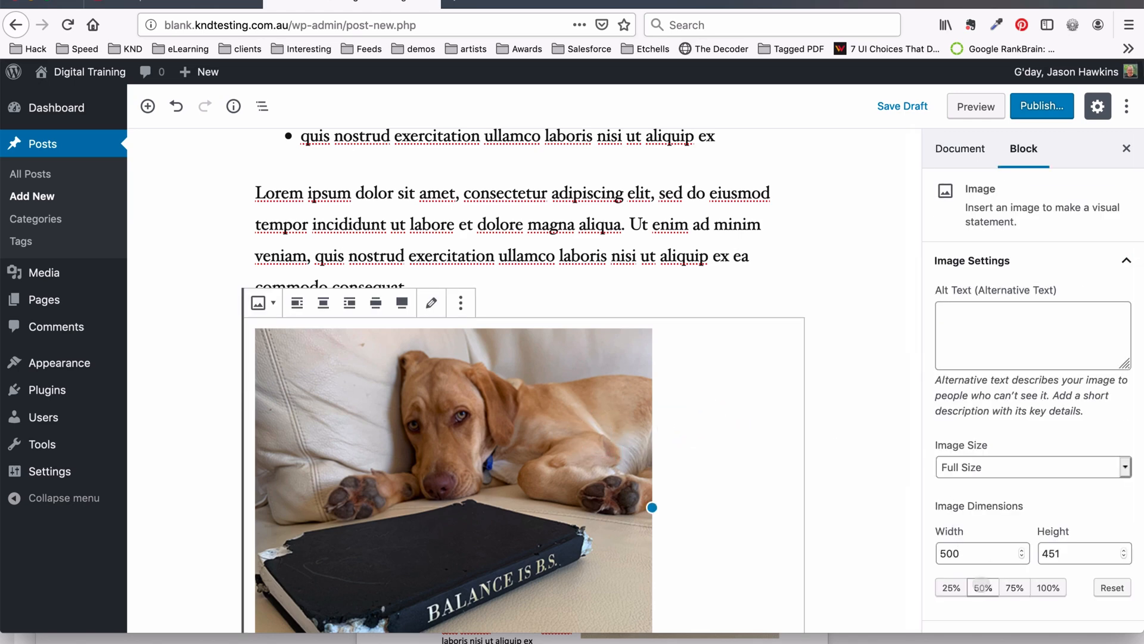
left_click(1015, 588)
left_click(984, 587)
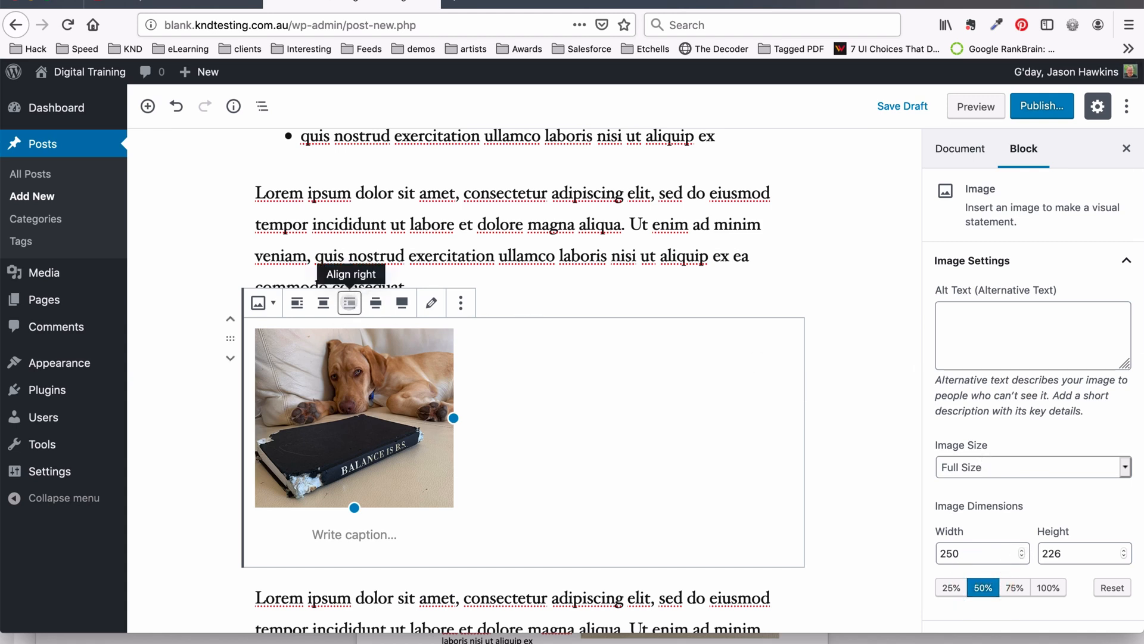
left_click(349, 303)
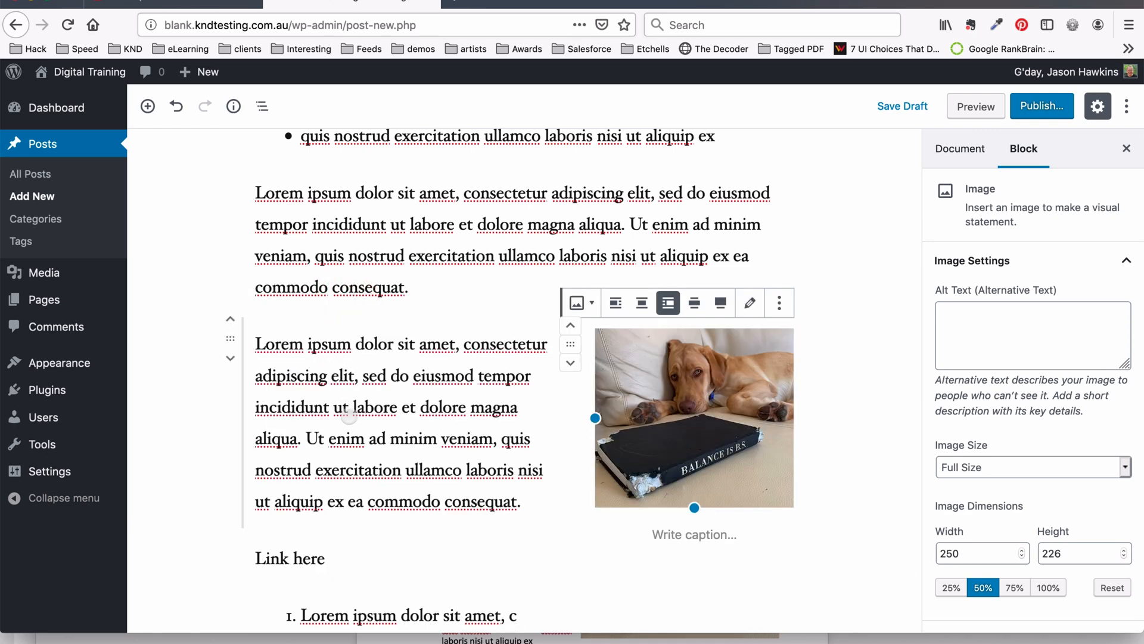
left_click(405, 395)
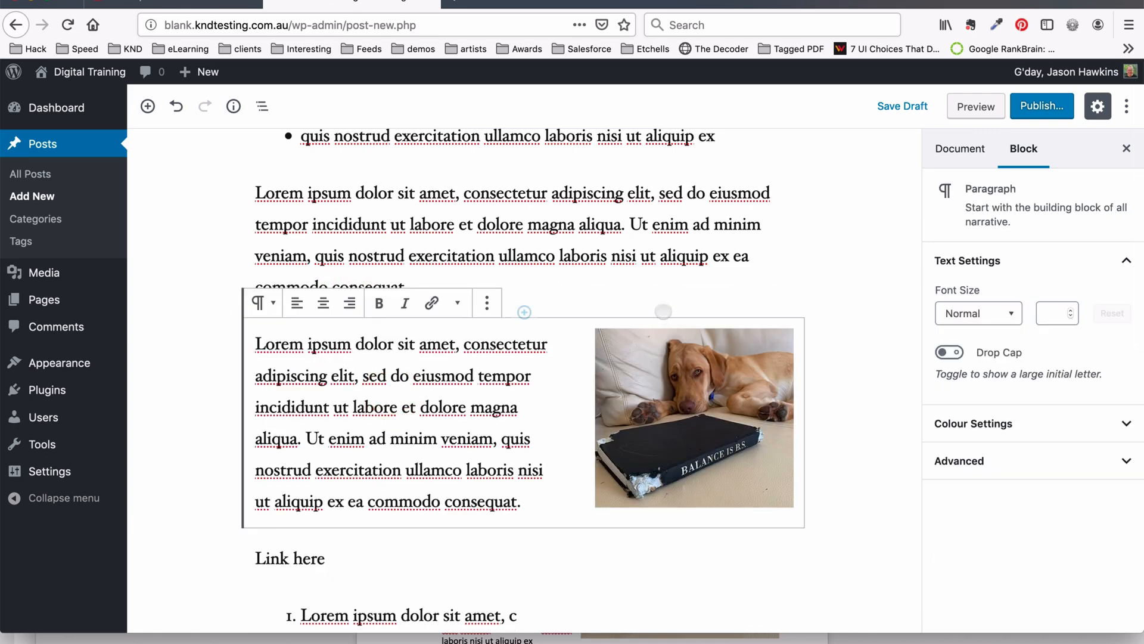
left_click(671, 284)
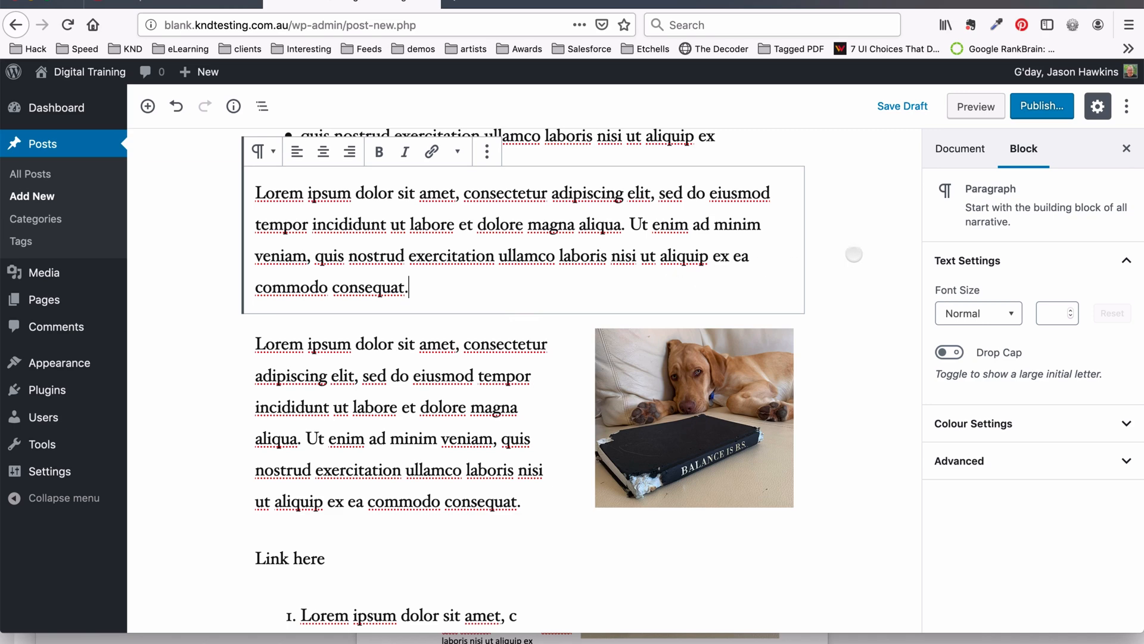
Delete the empty block between the paragraph under "My second heading" and the bulleted list.
scroll(852, 253, "down", 2)
scroll(852, 254, "up", 10)
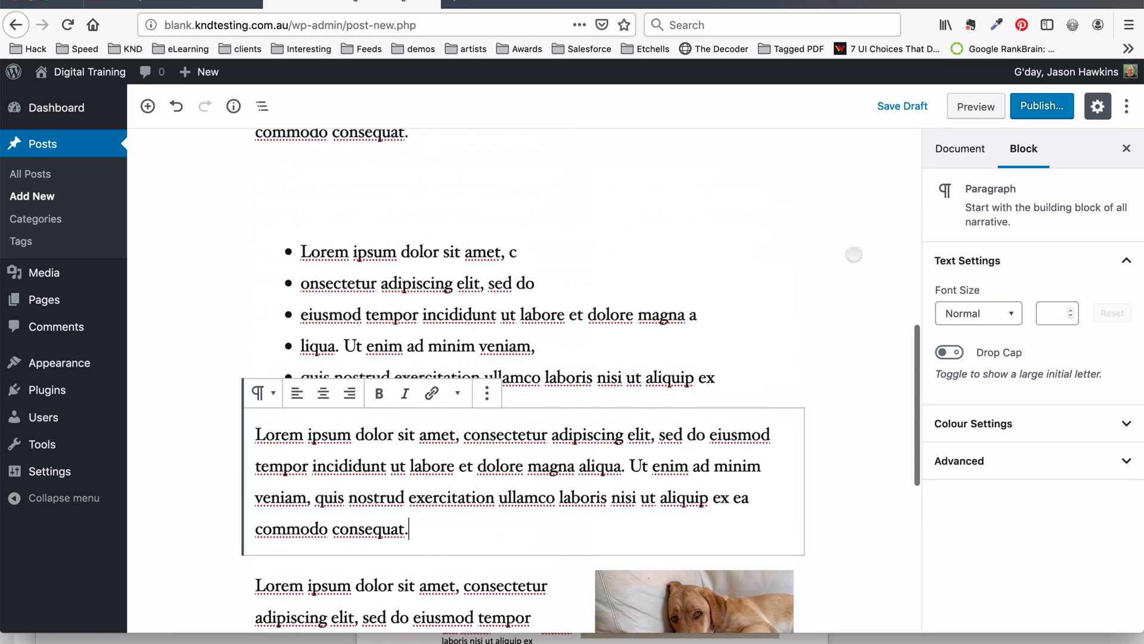
left_click(522, 491)
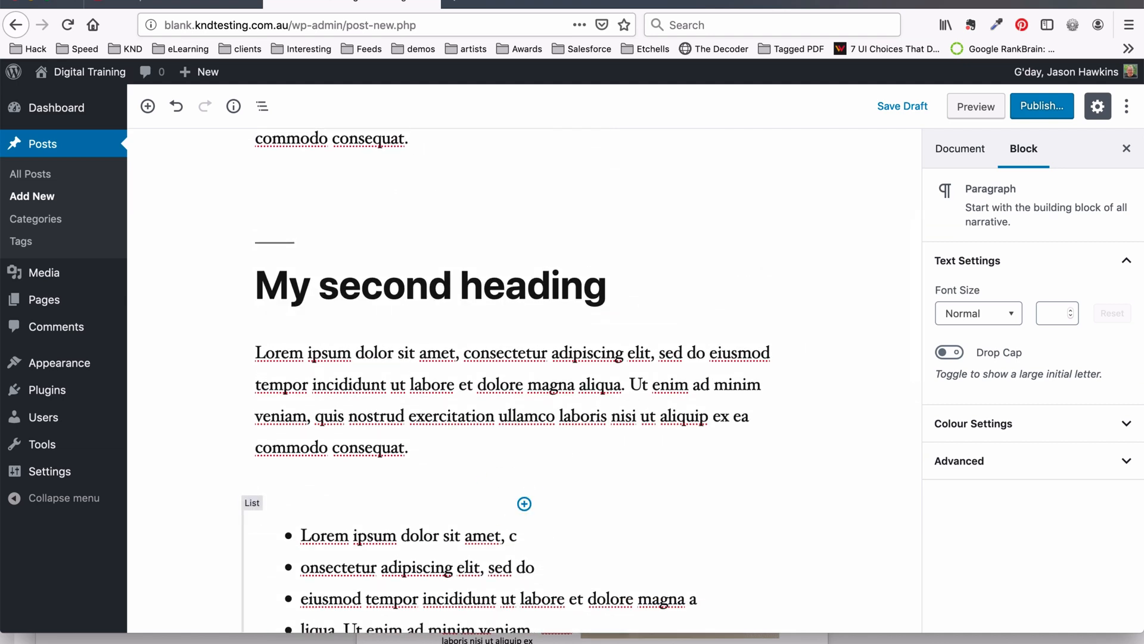
key("BackSpace")
left_click(578, 448)
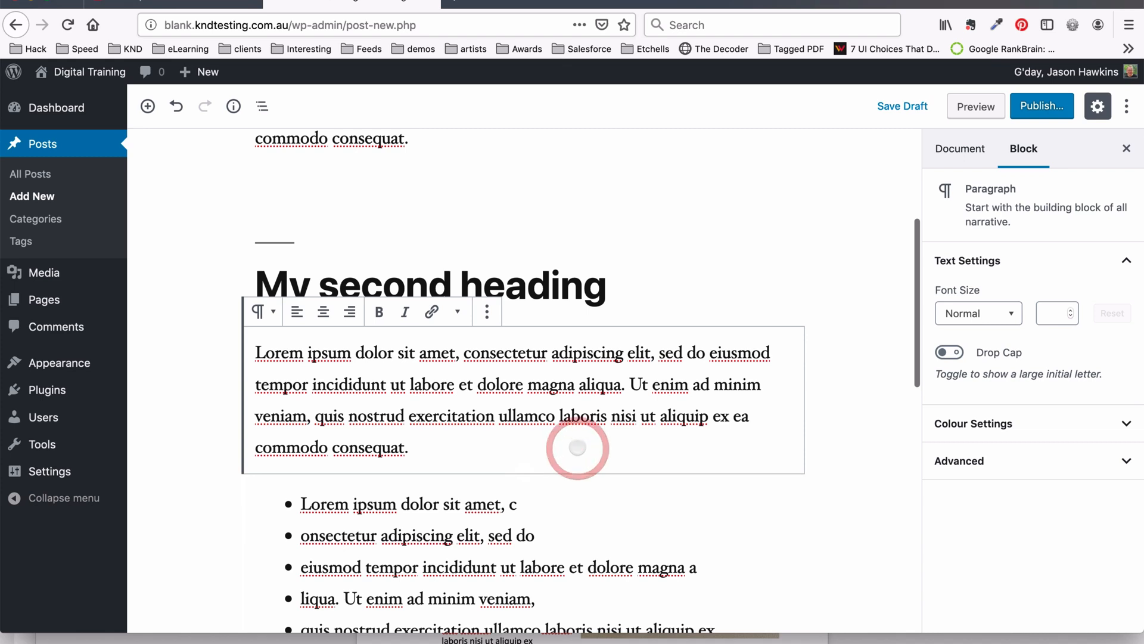
Delete the empty paragraph block between the first article paragraph and the separator above "My second heading".
left_click(655, 216)
scroll(593, 446, "down", 1)
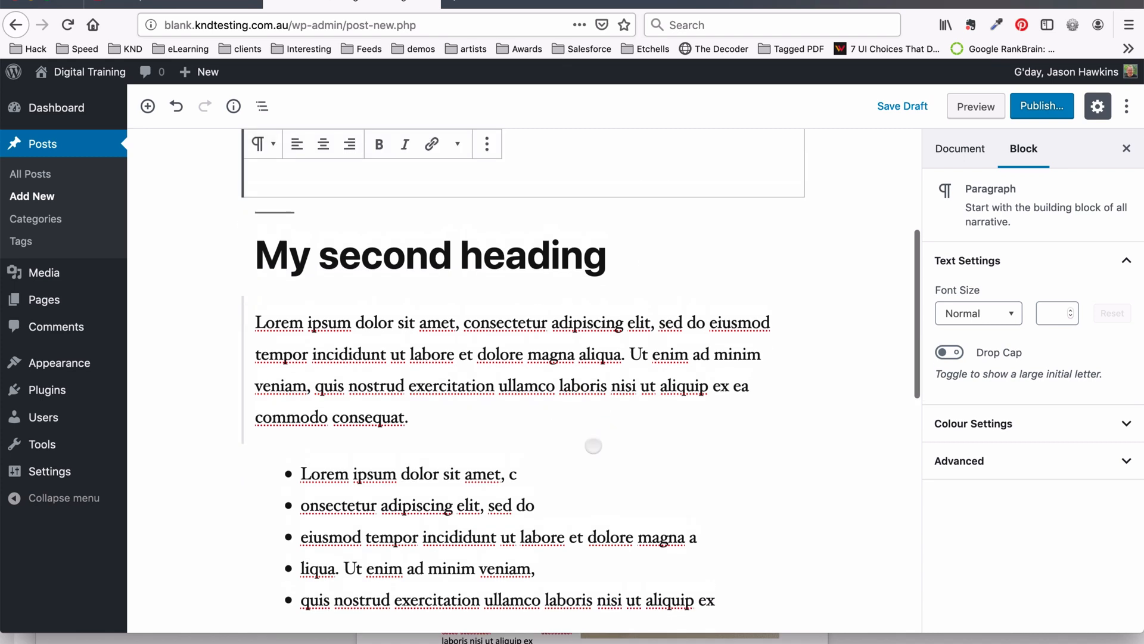
scroll(593, 446, "up", 5)
left_click(534, 446)
key("BackSpace")
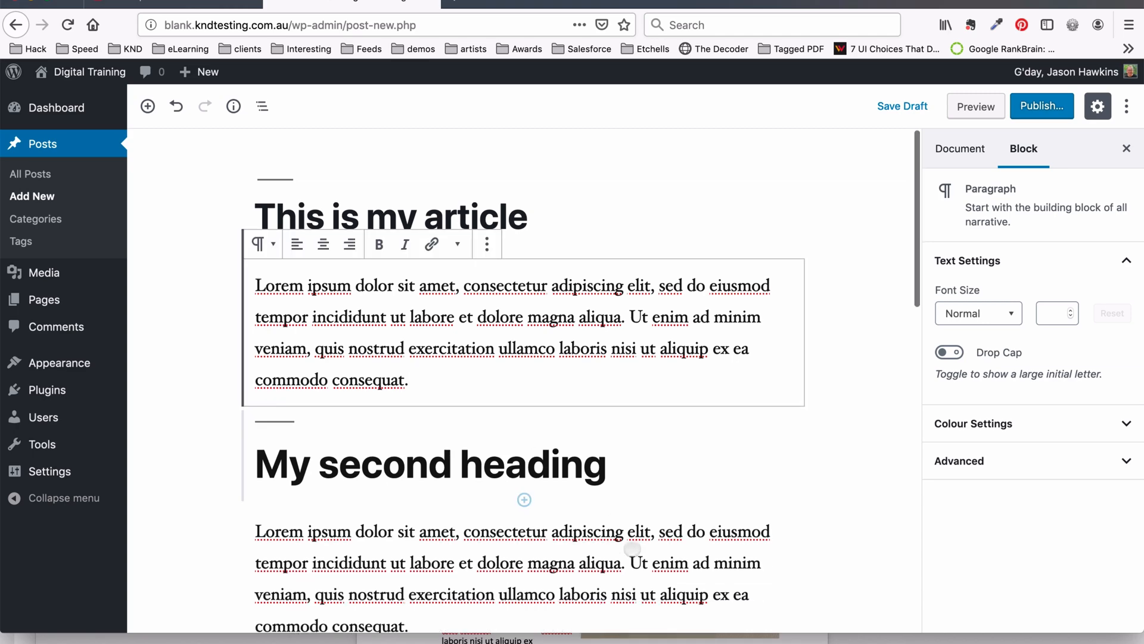
Insert a two-column Columns block between the paragraph under "My second heading" and the bulleted list.
left_click(631, 559)
scroll(635, 543, "down", 6)
scroll(635, 543, "up", 3)
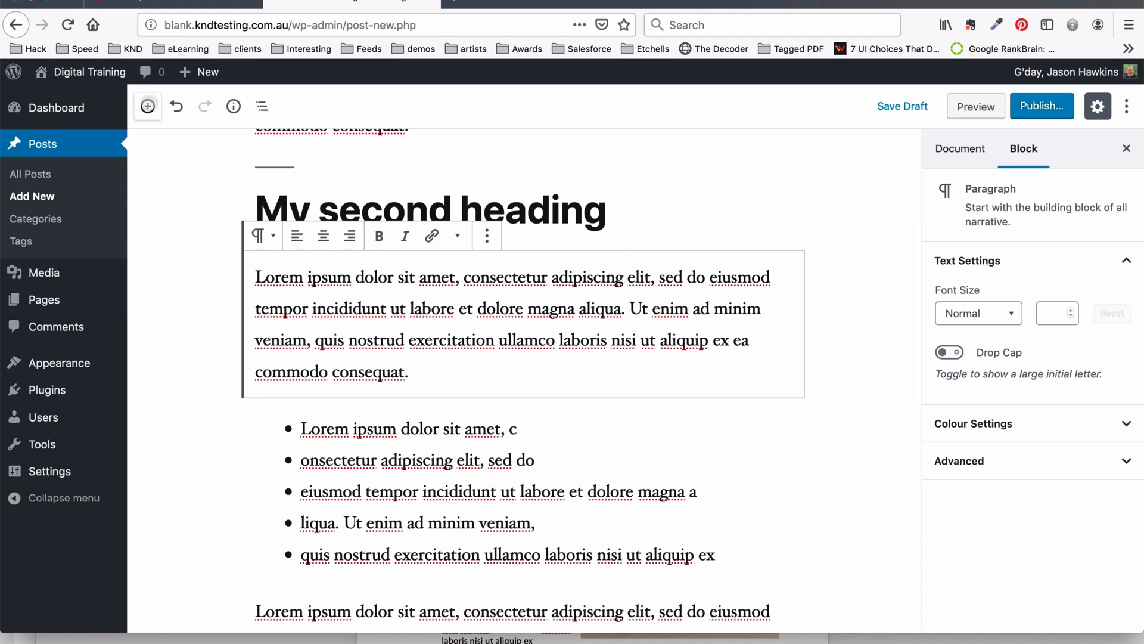
left_click(147, 105)
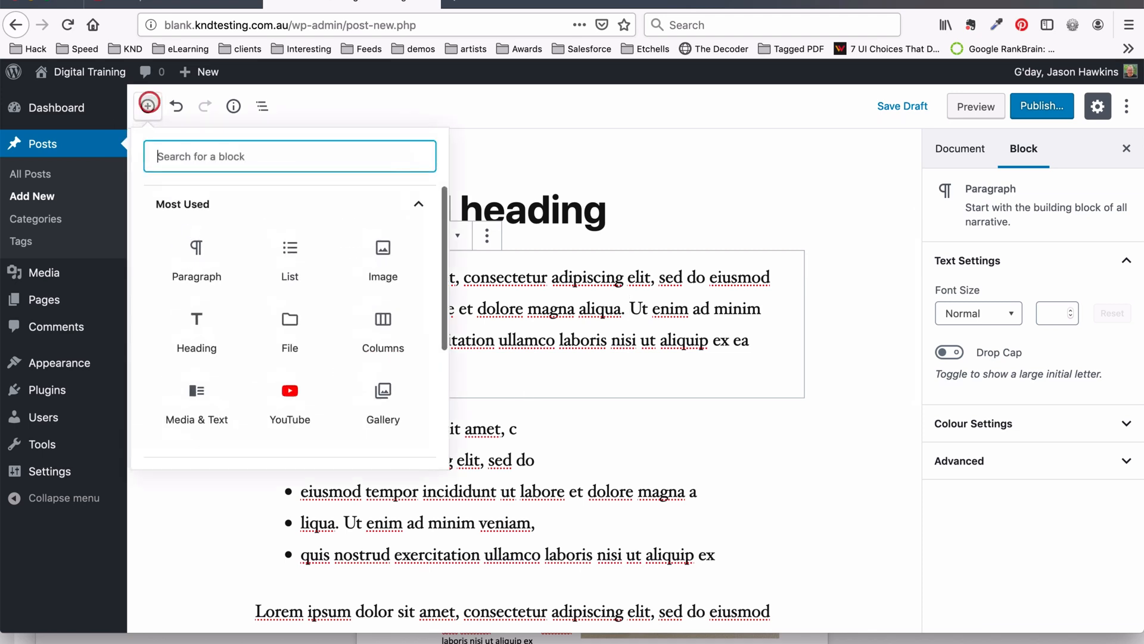
left_click(381, 329)
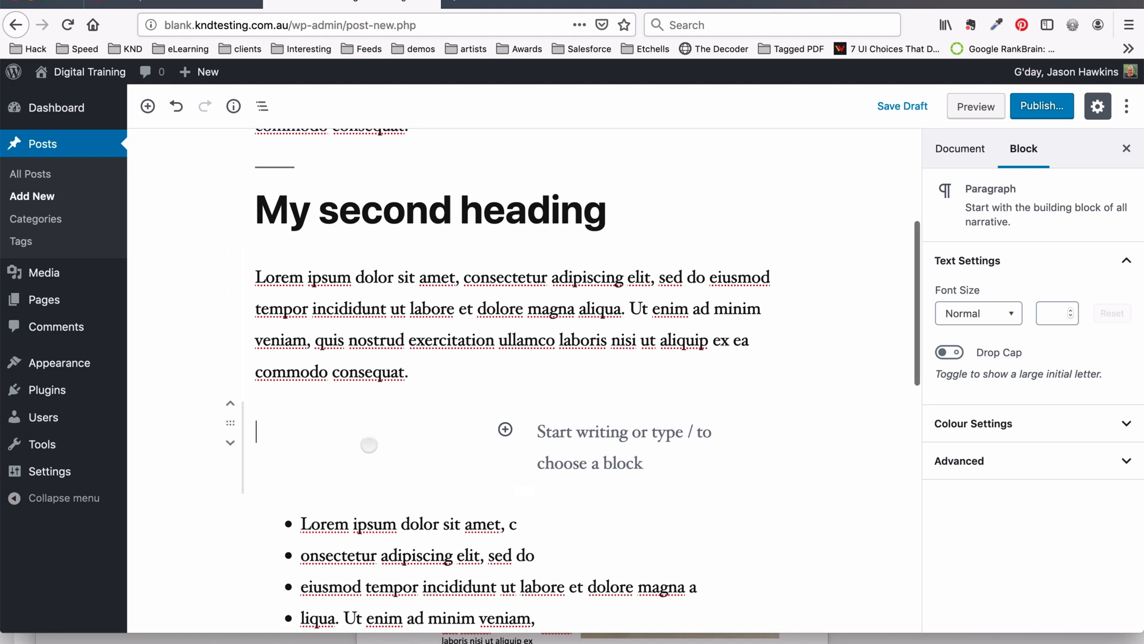
Fill both columns with a copy of the paragraph text above, from "labore et dolore magna aliqua" to "commodo consequat.".
left_click_drag(409, 309, 367, 456)
key("super+c")
left_click(604, 455)
key("super+v")
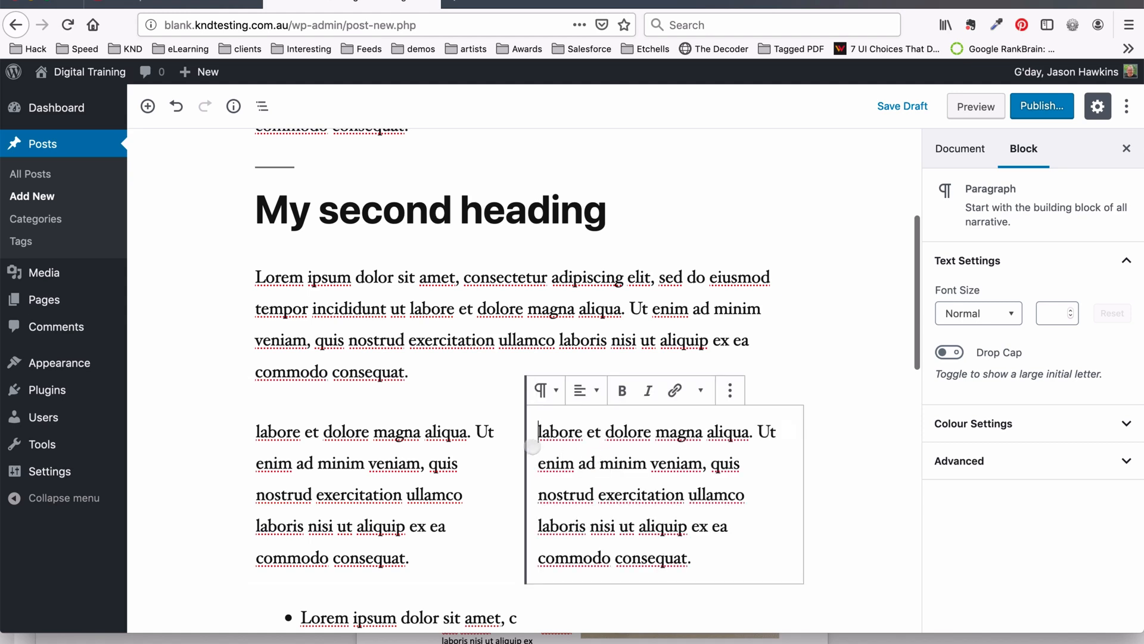
left_click(553, 325)
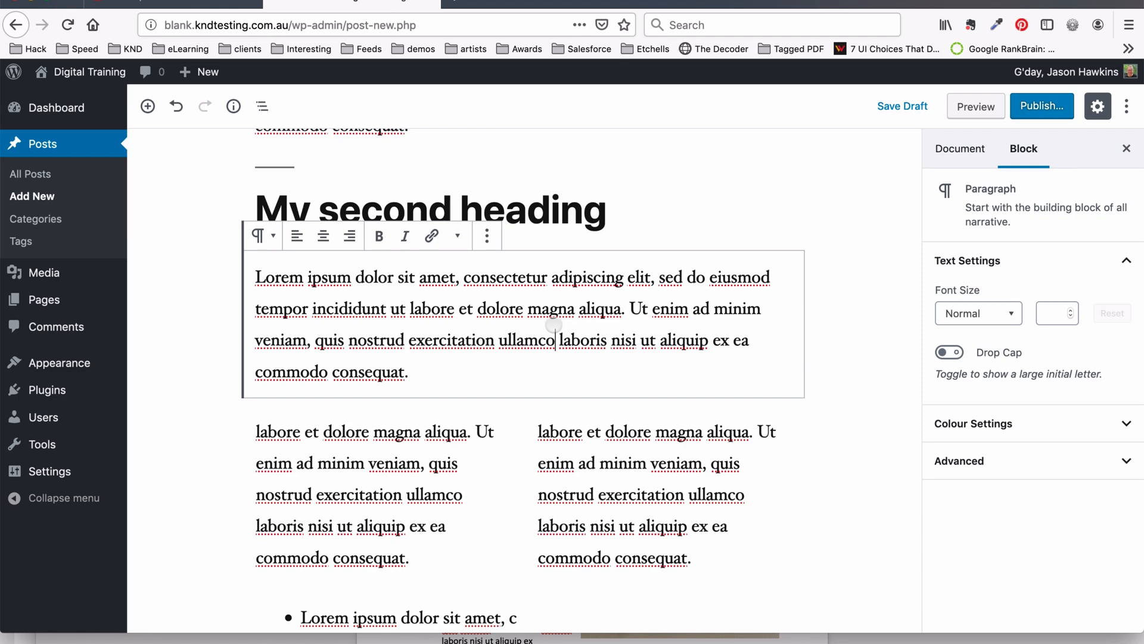
left_click(375, 462)
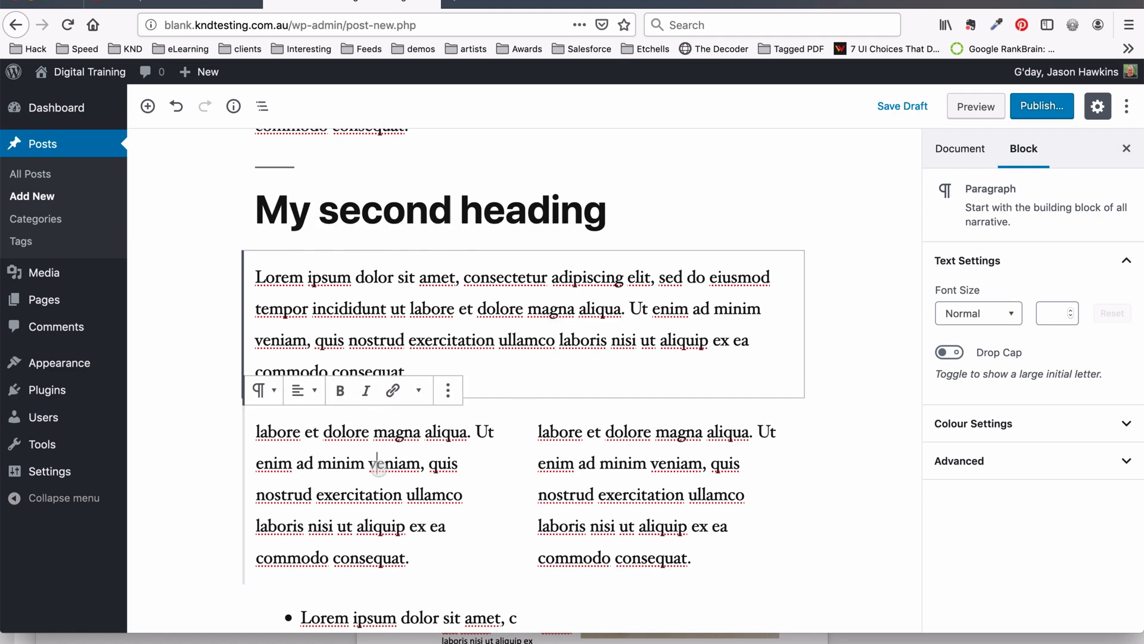
scroll(379, 467, "down", 6)
scroll(379, 468, "down", 7)
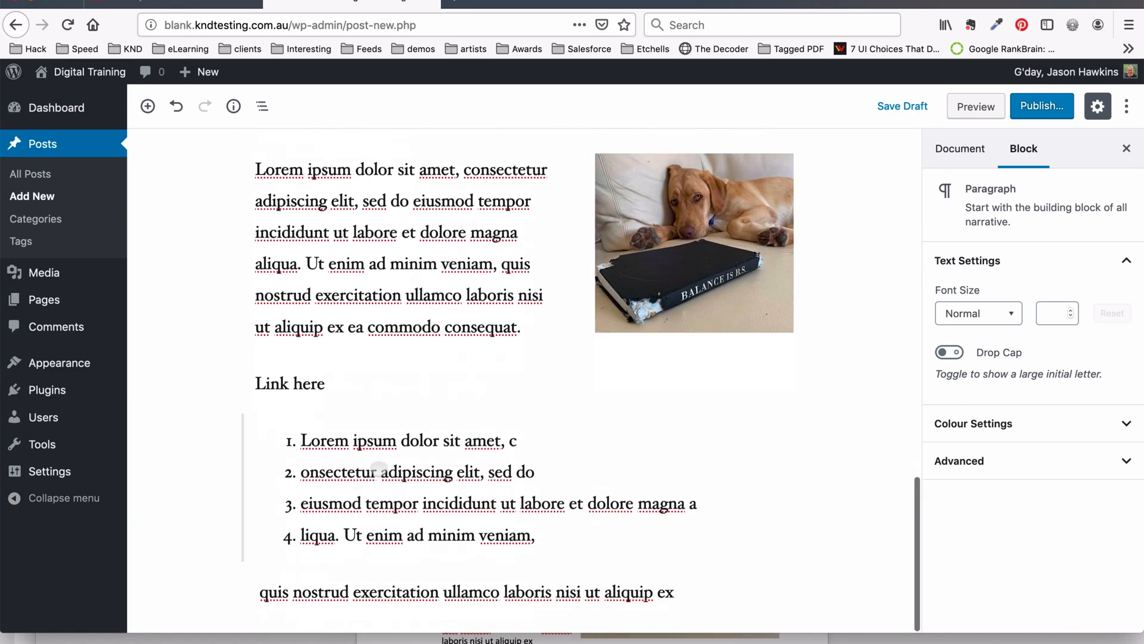
left_click(326, 384)
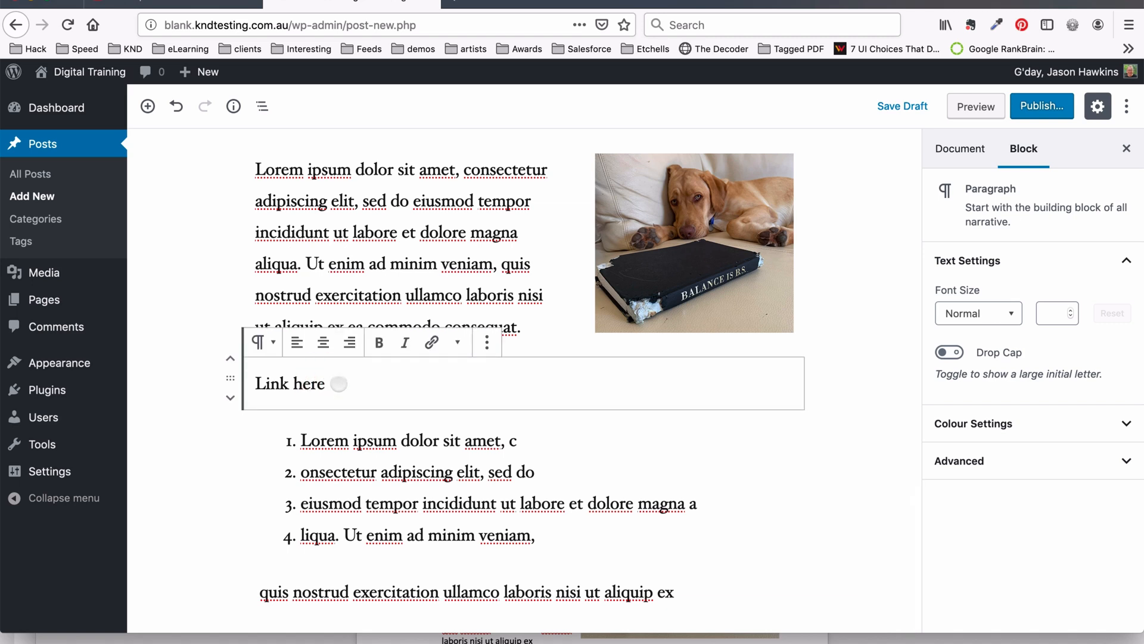
left_click_drag(334, 383, 272, 382)
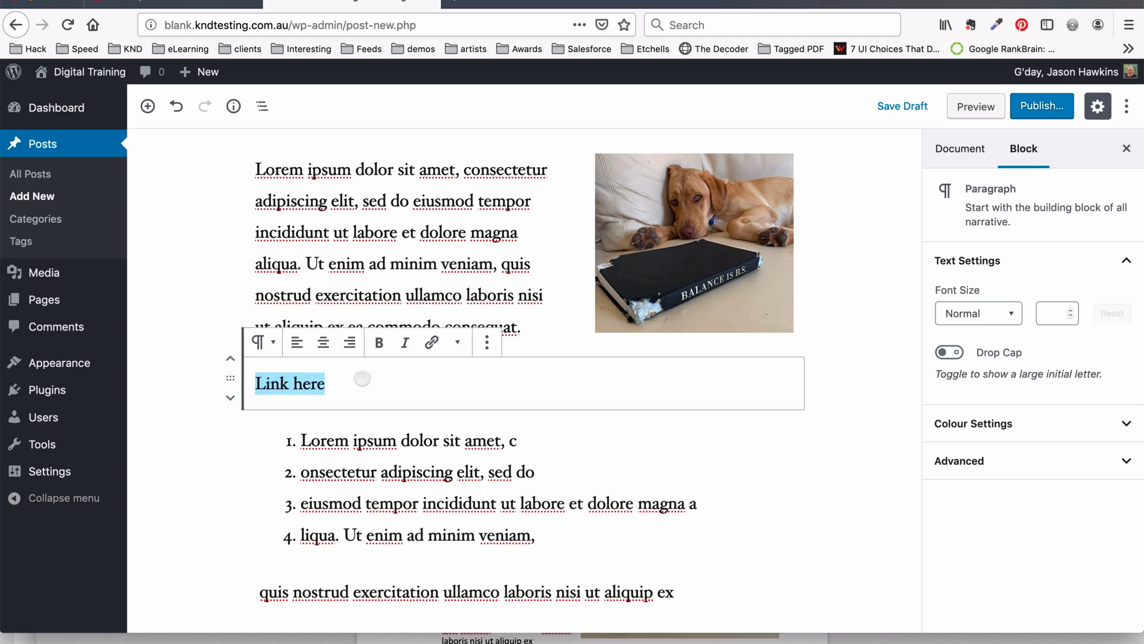
left_click(431, 342)
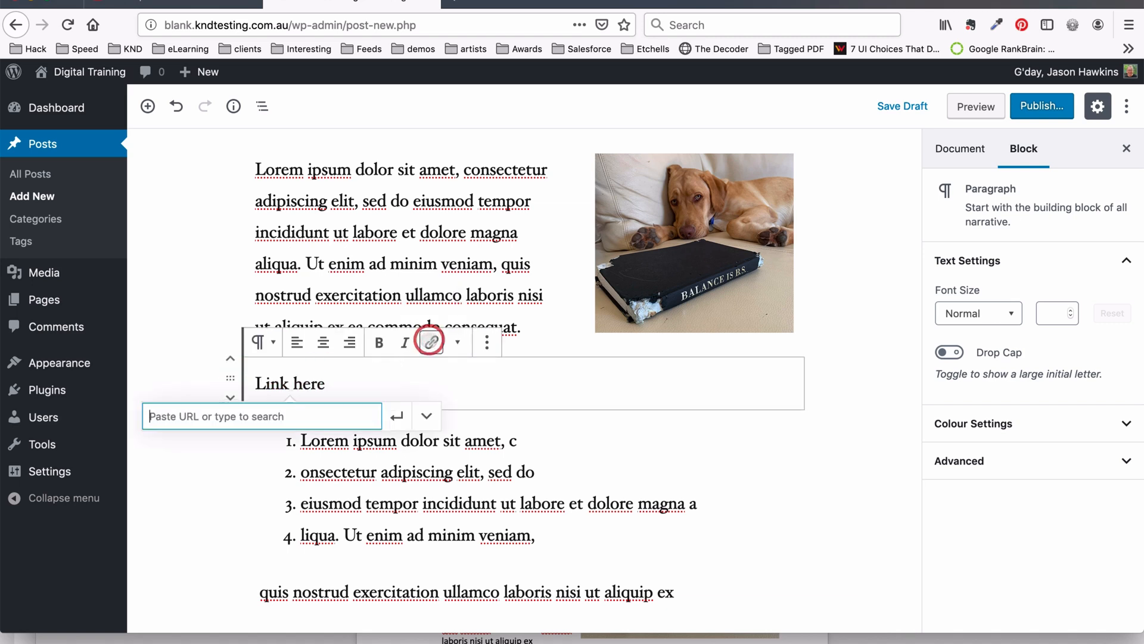
left_click(323, 416)
type("https://ww.google.com")
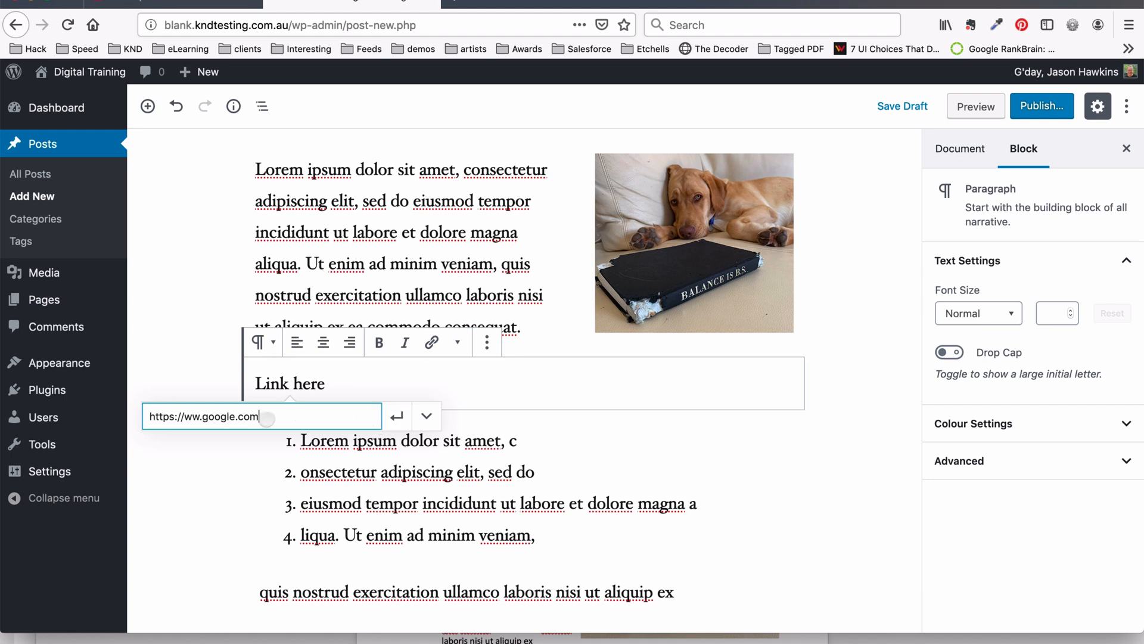
left_click(195, 417)
type("w")
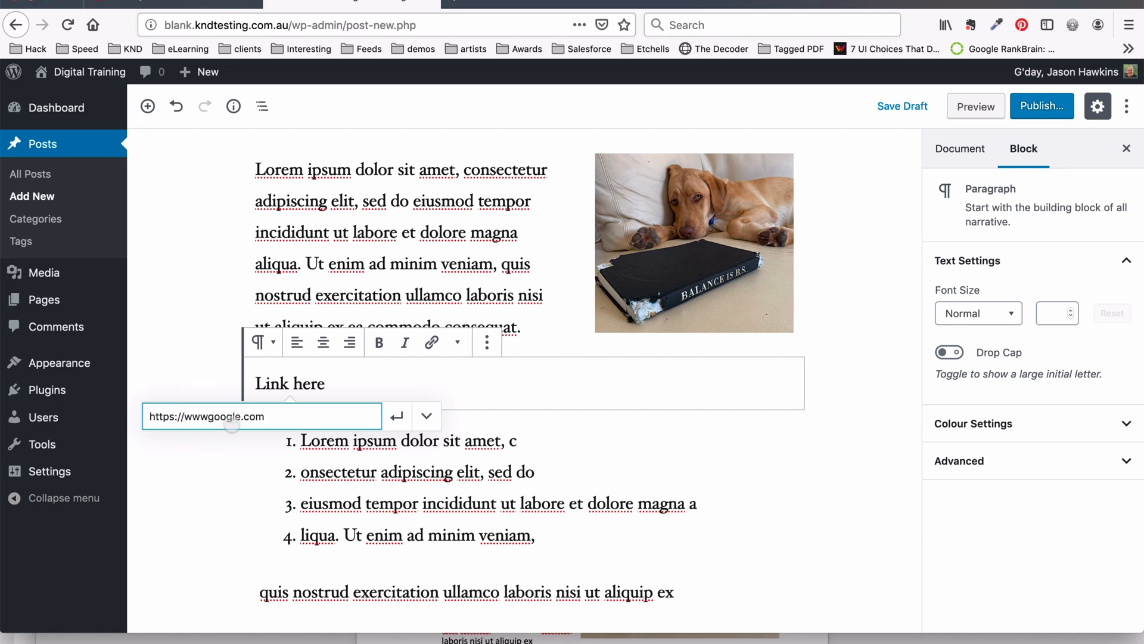
type(".")
key("Return")
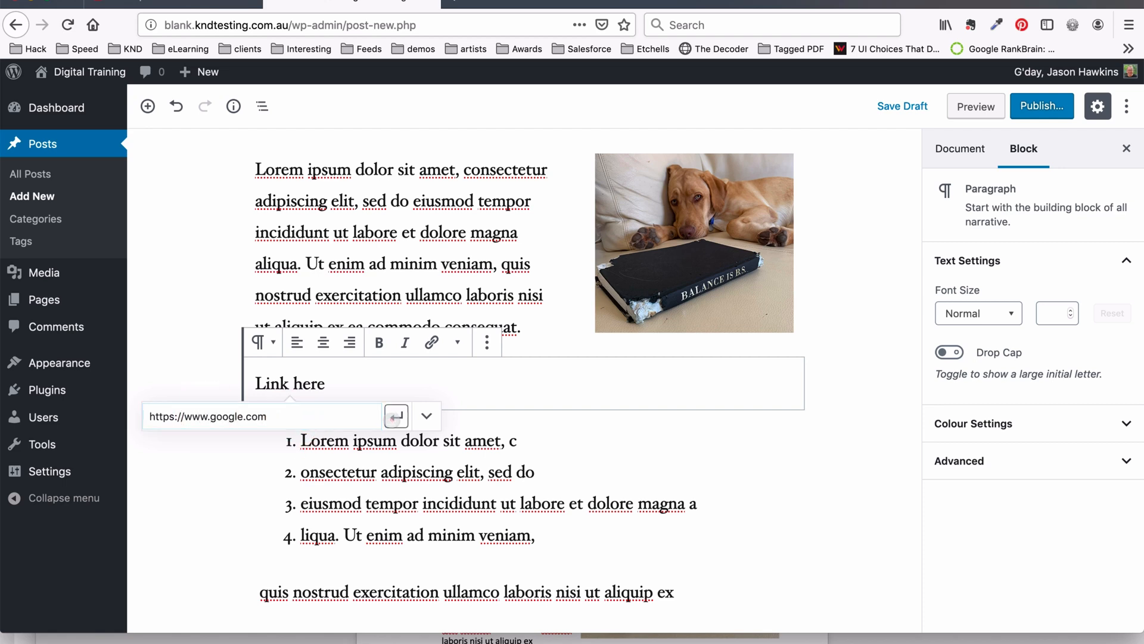
left_click(221, 476)
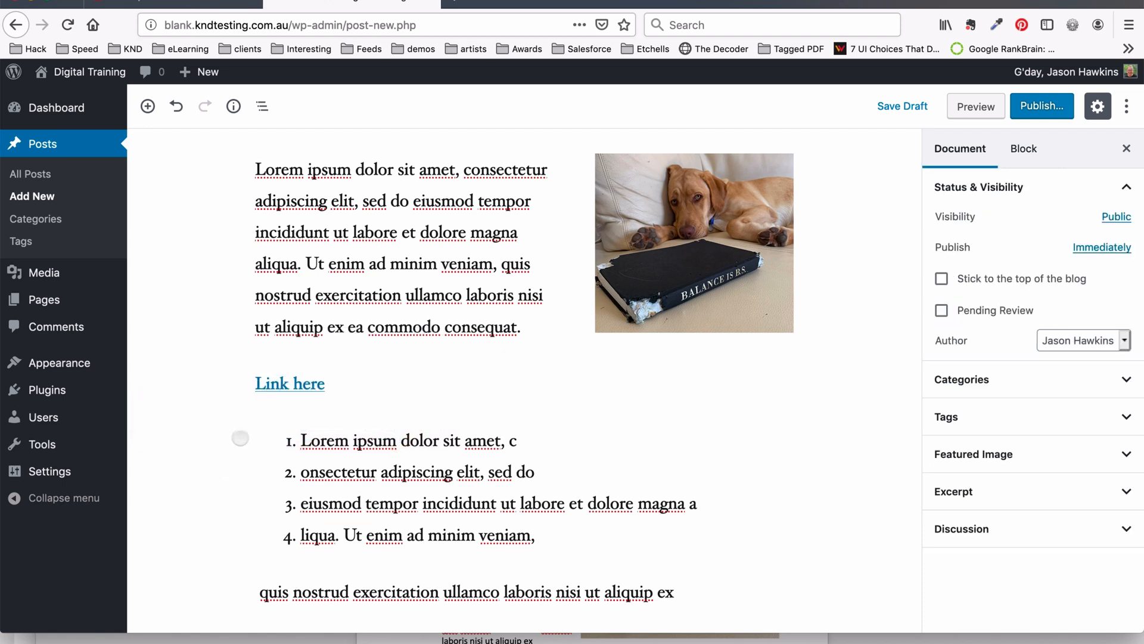
Set the "Link here" hyperlink to open in a new tab.
left_click(338, 390)
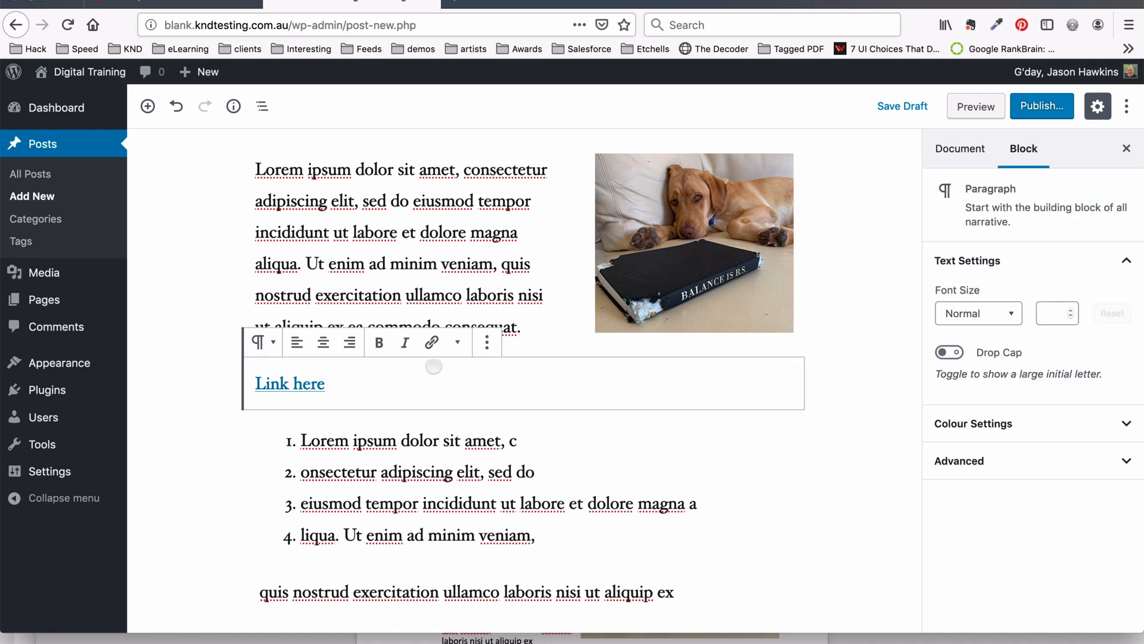
triple_click(315, 382)
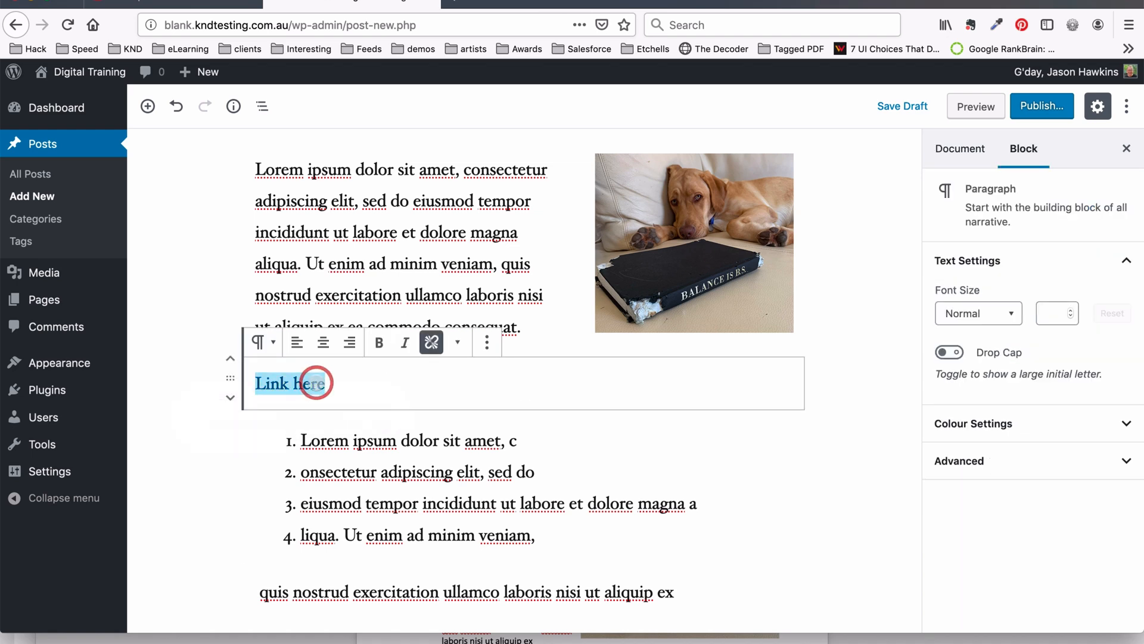
left_click(288, 386)
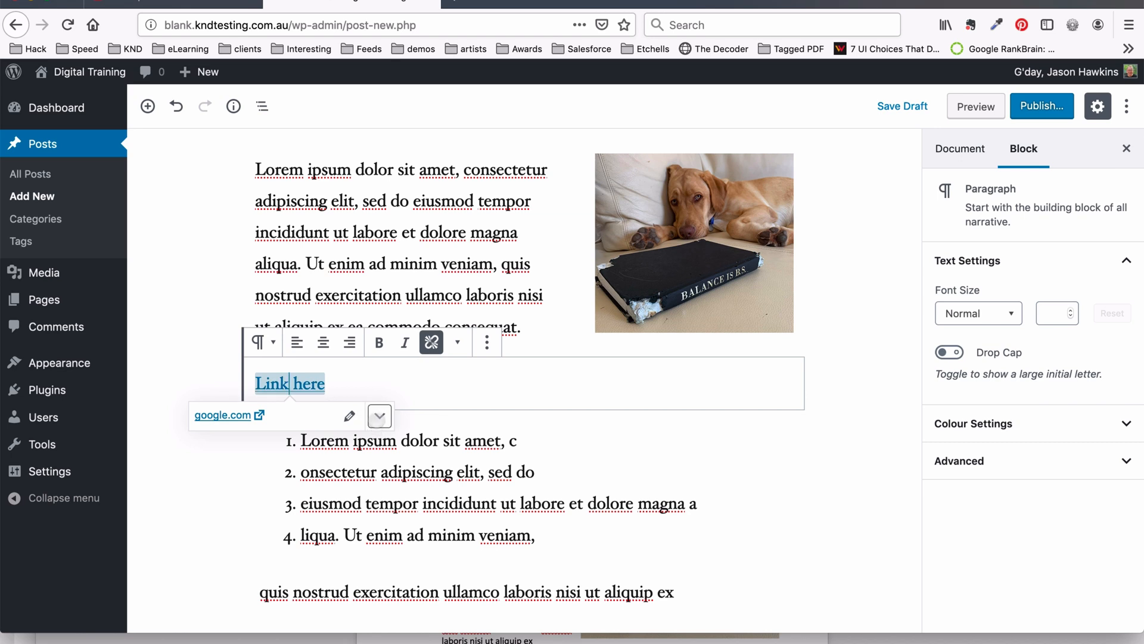
left_click(379, 416)
left_click(216, 451)
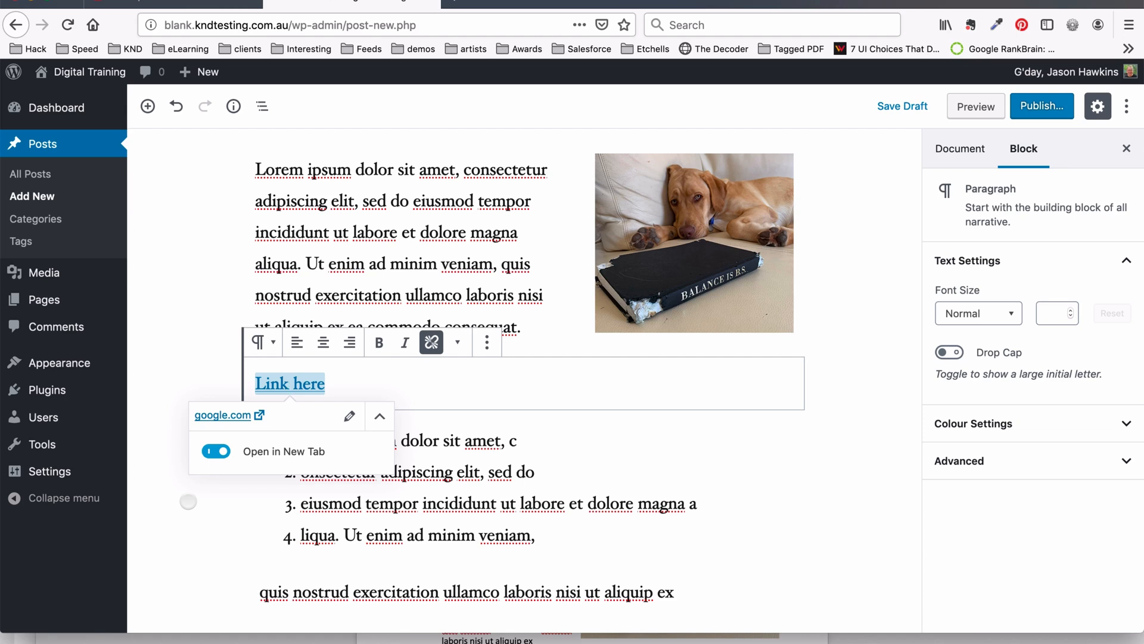
left_click(188, 501)
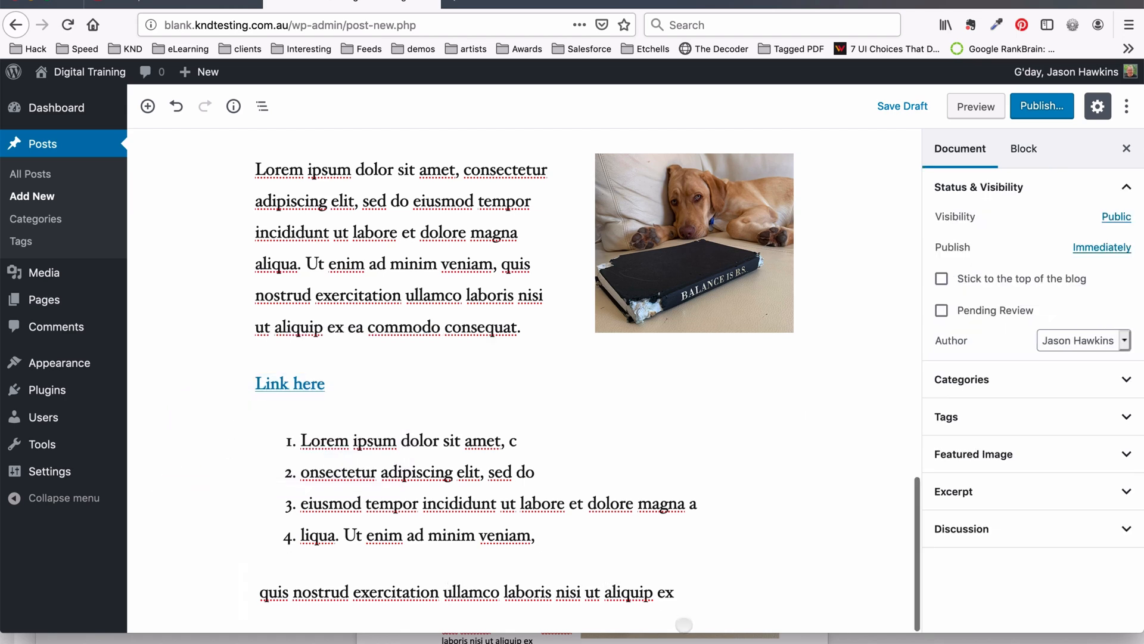
Add a File block at the end of the post with Sample-Article-Content.pdf from the media library.
left_click(683, 596)
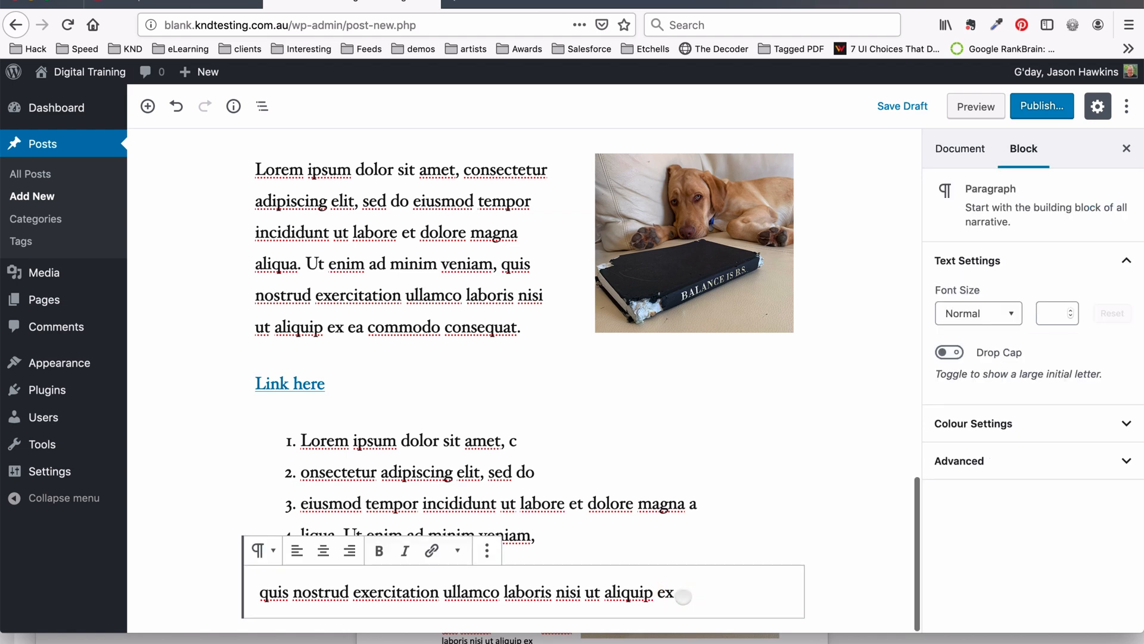
key("Return")
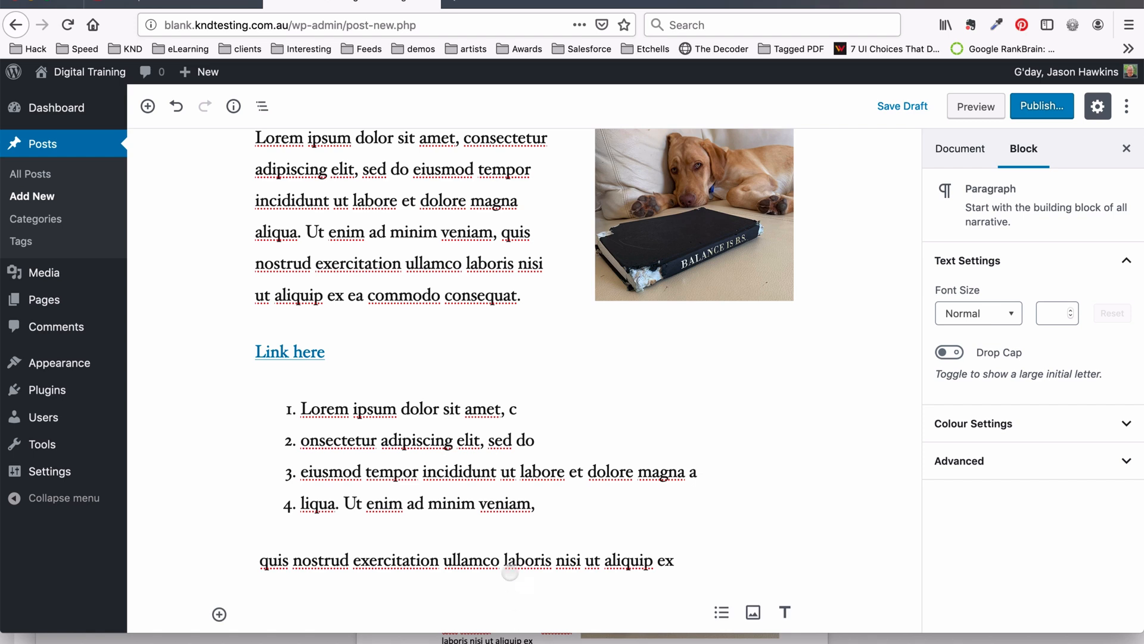
left_click(148, 106)
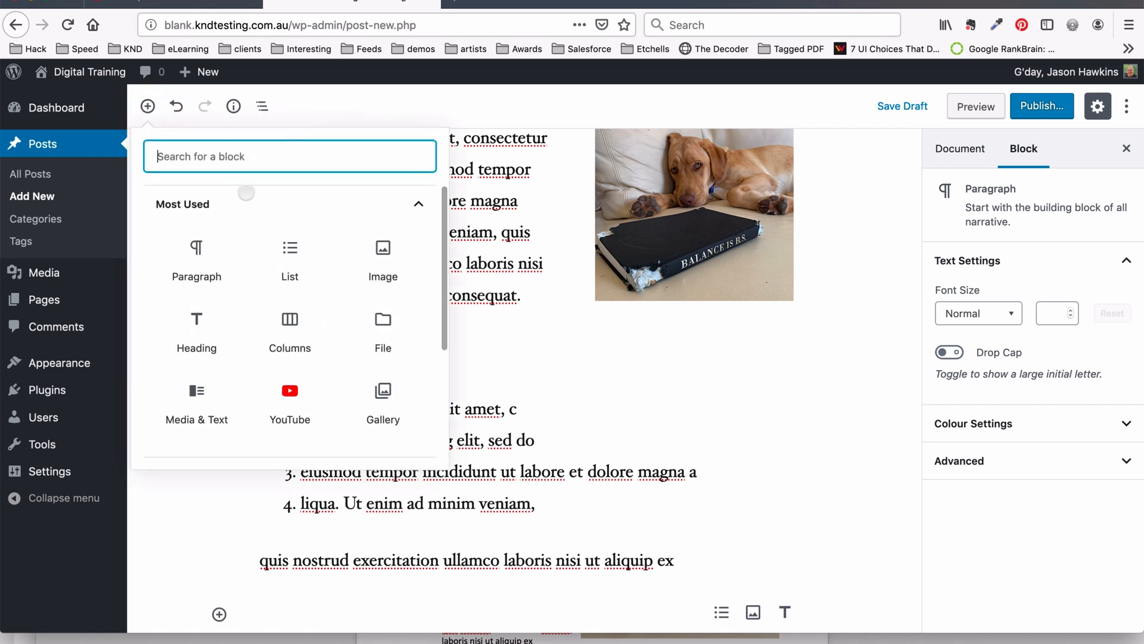
left_click(384, 328)
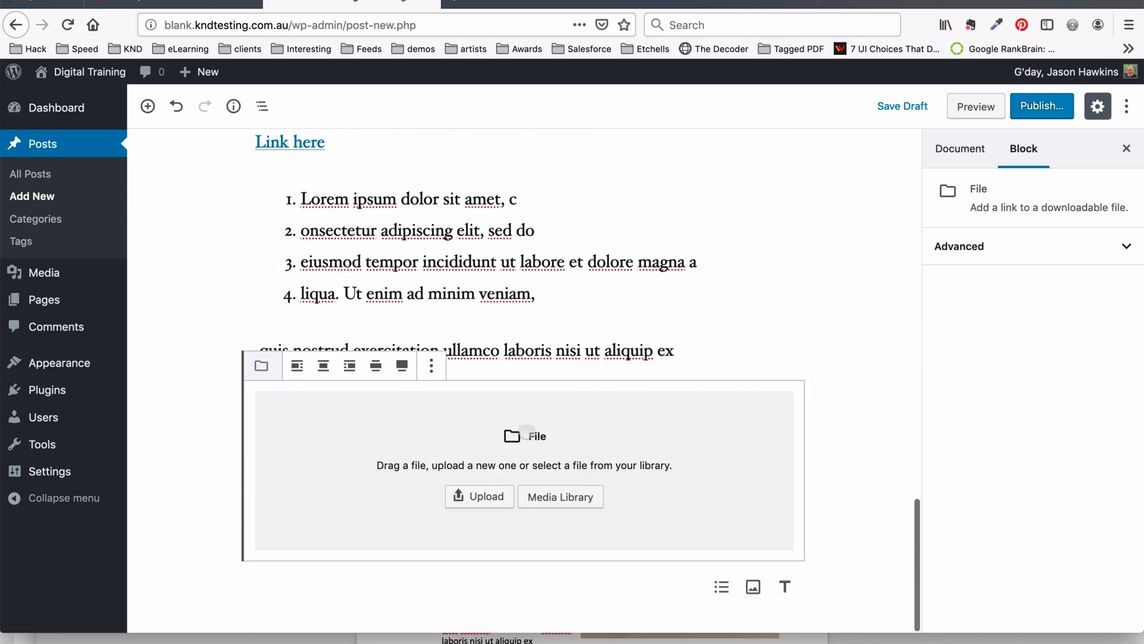
left_click(547, 497)
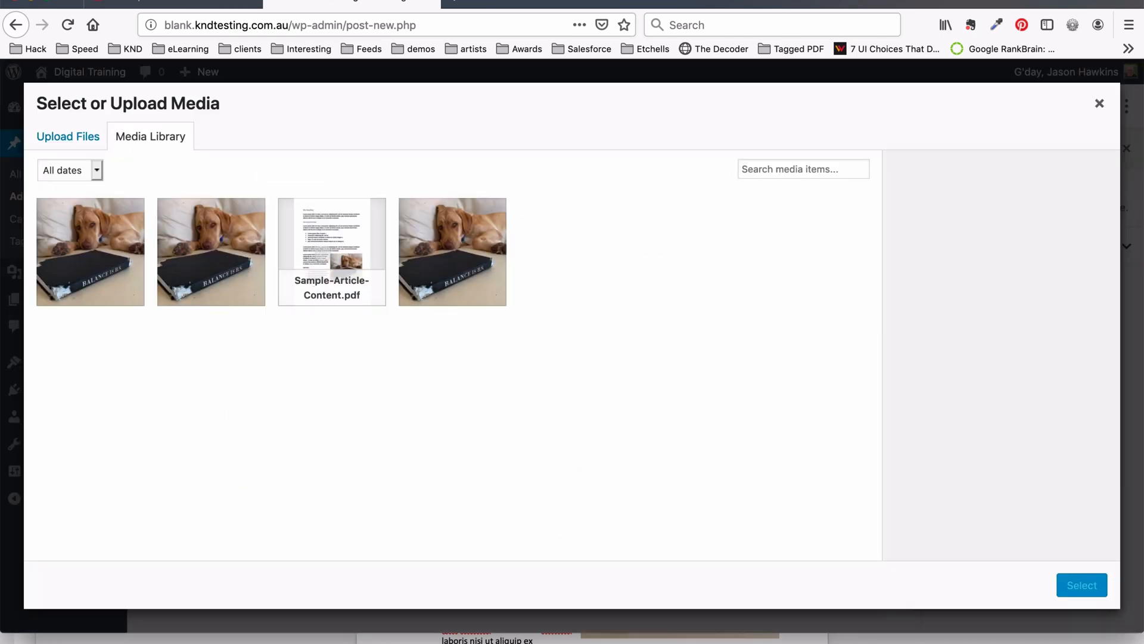
left_click(323, 252)
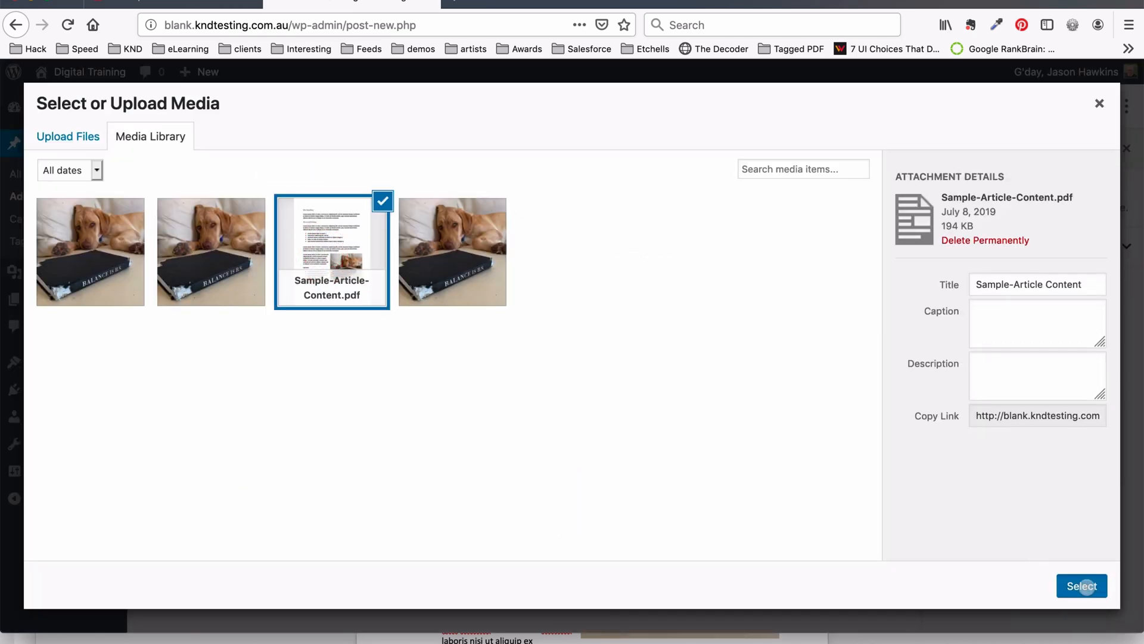
left_click(1082, 584)
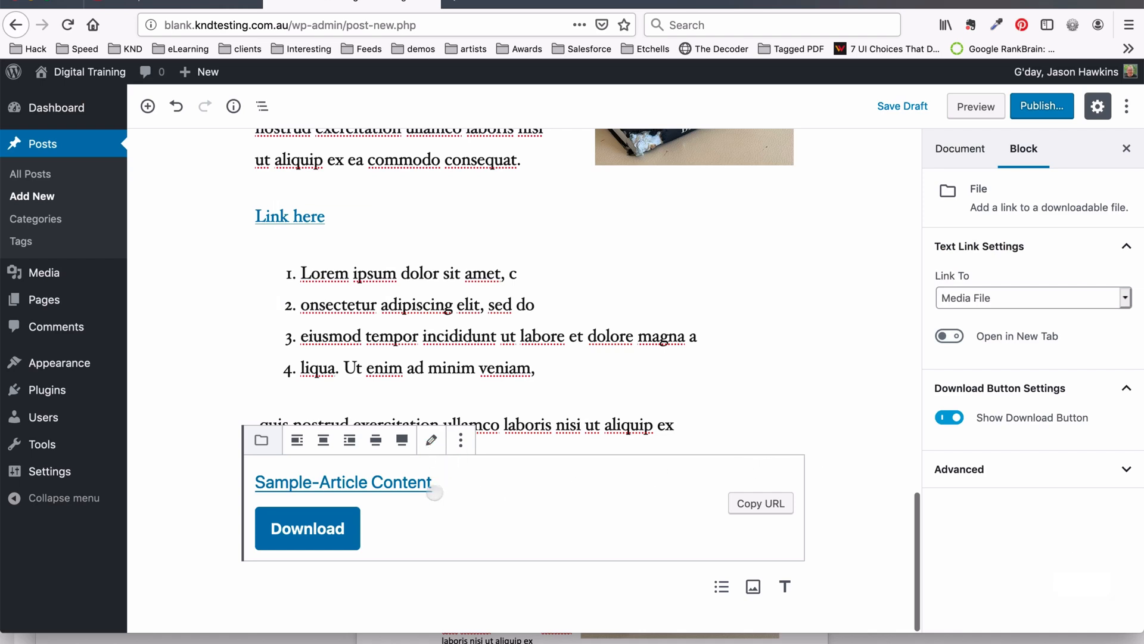
Change the file block's link text to "This is the new title of my PDF download".
triple_click(420, 483)
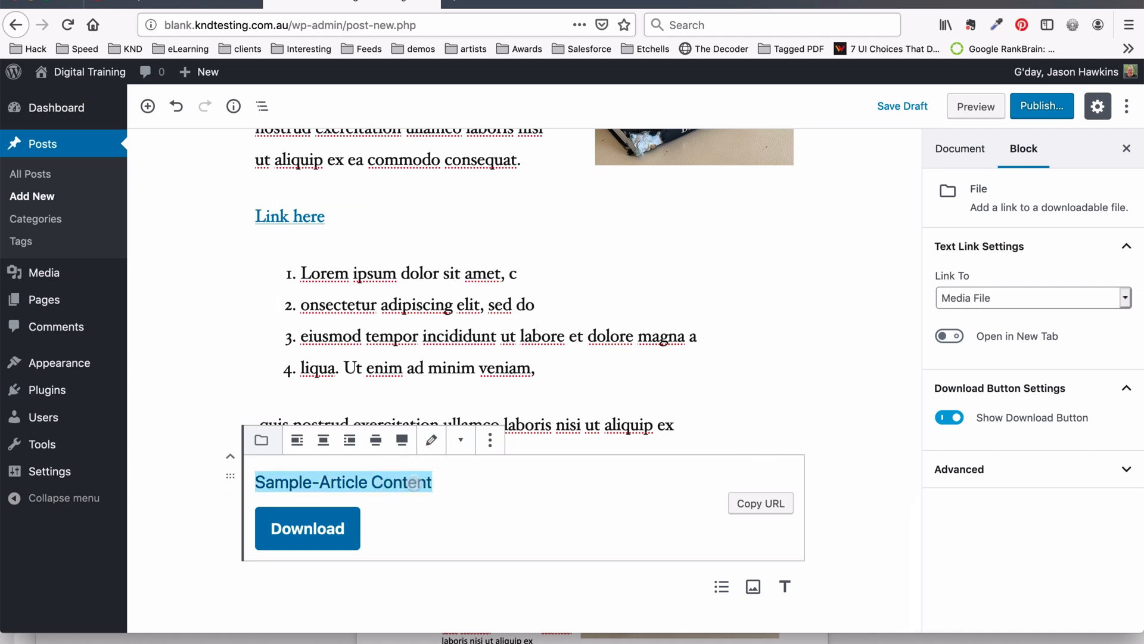
type("This is the new title")
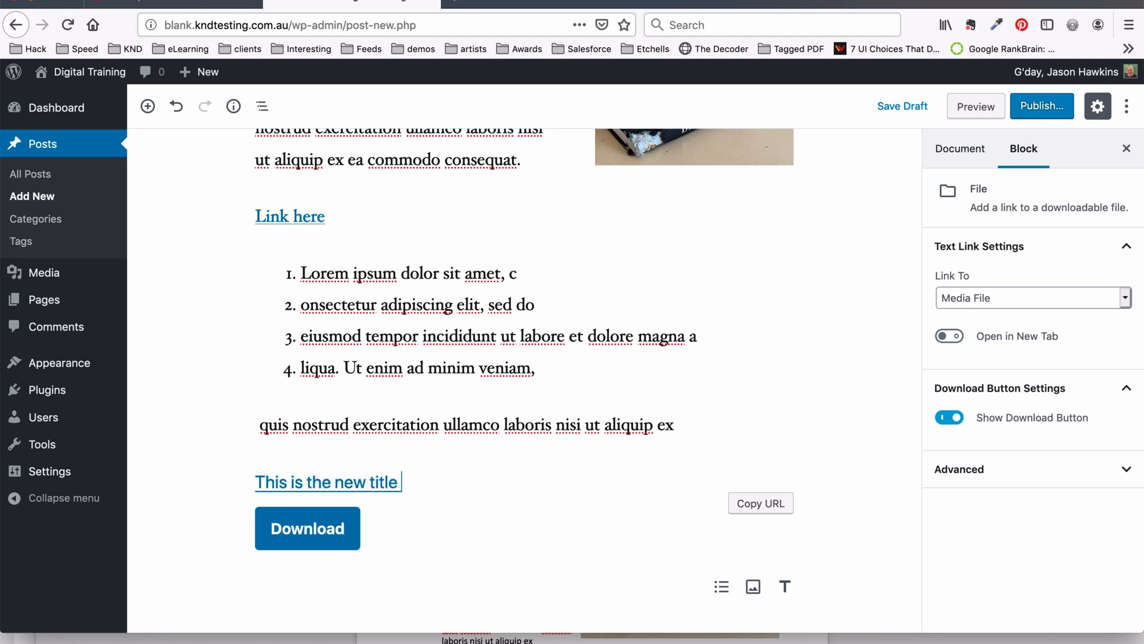
type("of my PDF download")
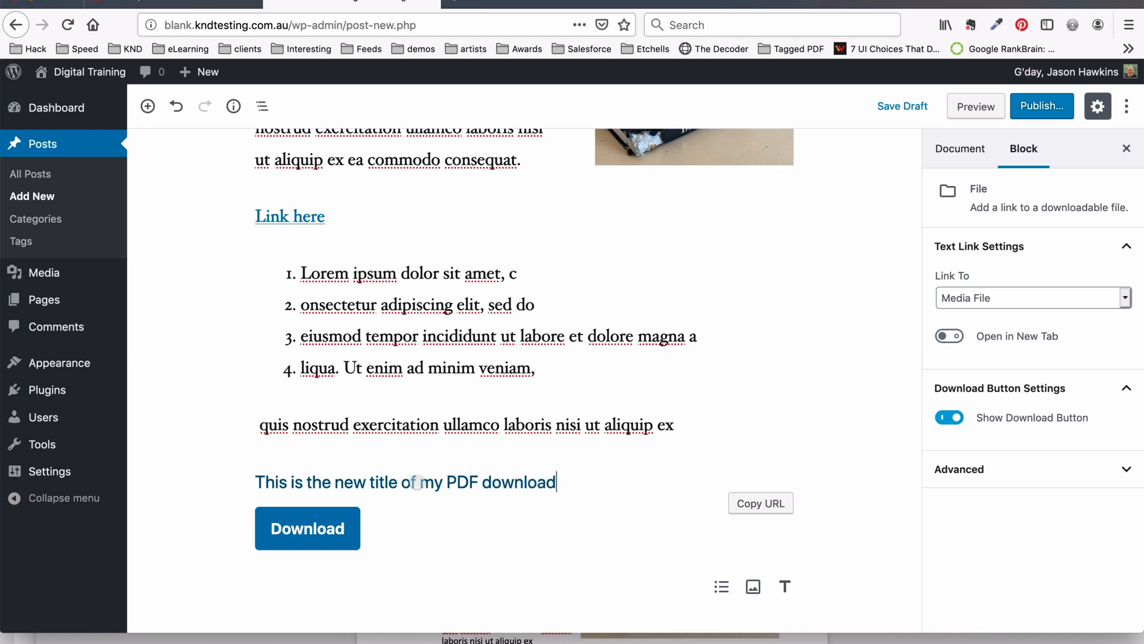
left_click(459, 502)
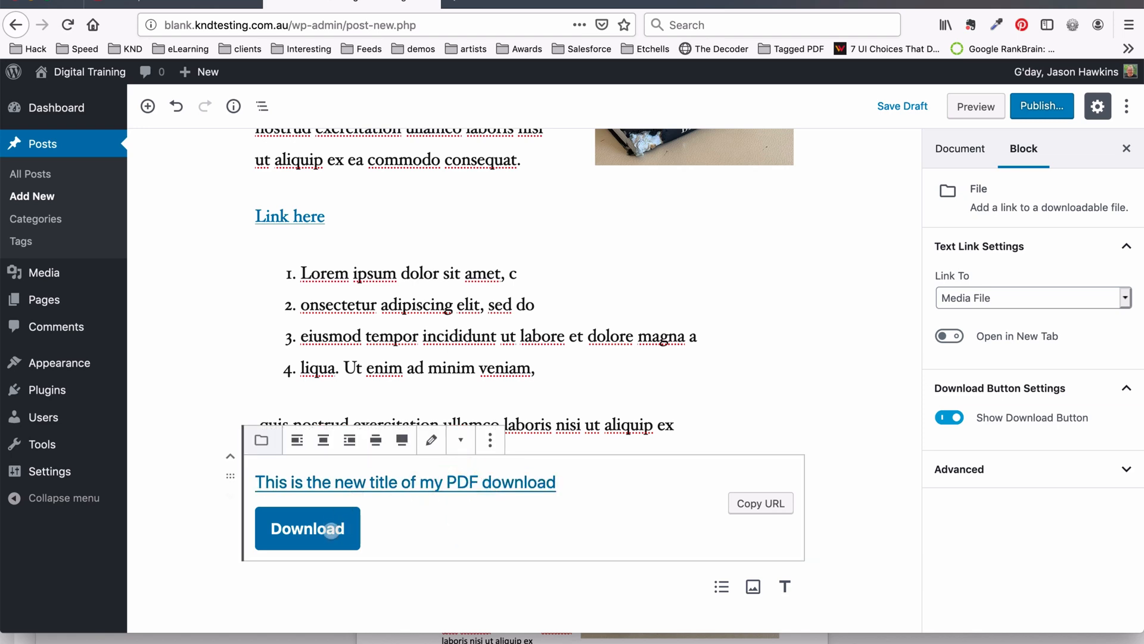
Hide the Download button of the PDF file block.
left_click(528, 509)
left_click(542, 357)
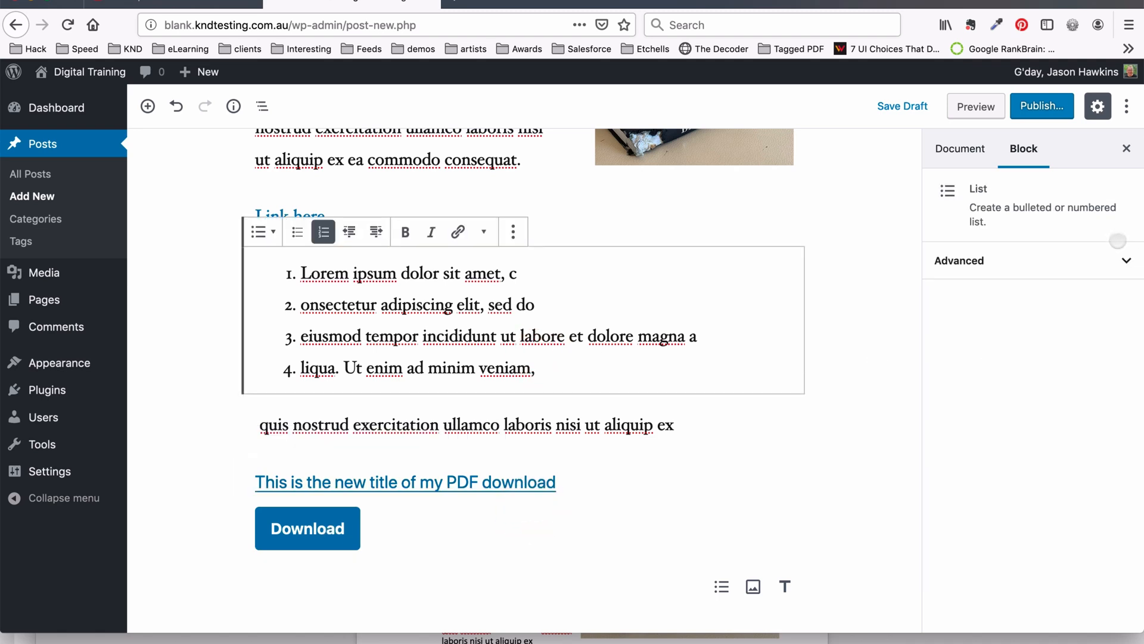
left_click(380, 513)
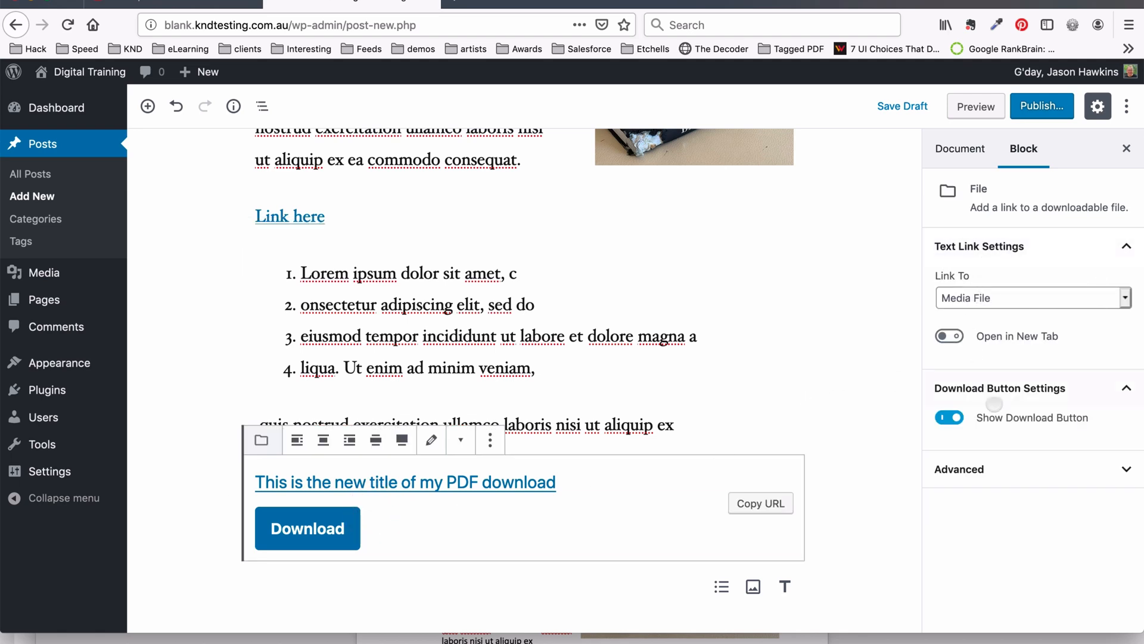
left_click(949, 417)
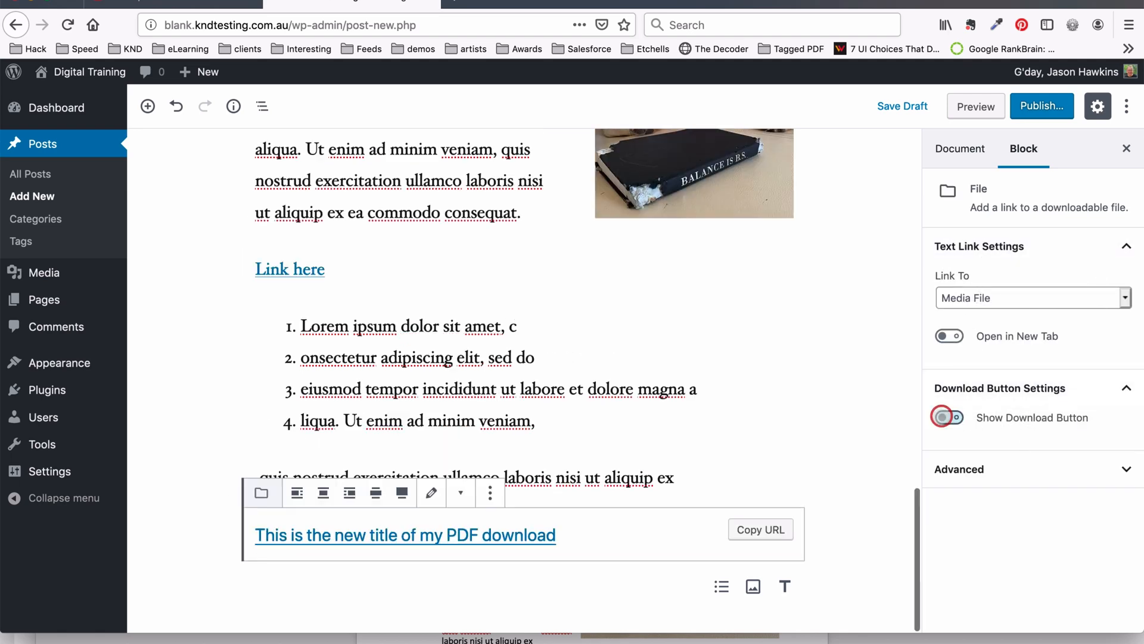
Move the PDF file block up until it sits directly below the bulleted list.
left_click(761, 378)
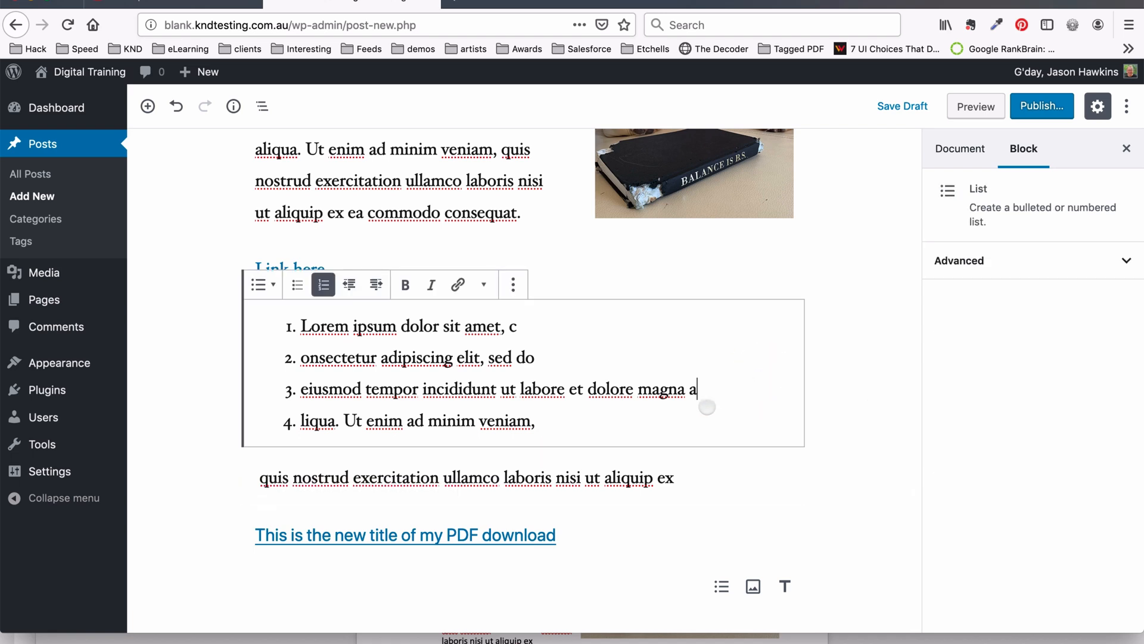
mouse_move(248, 546)
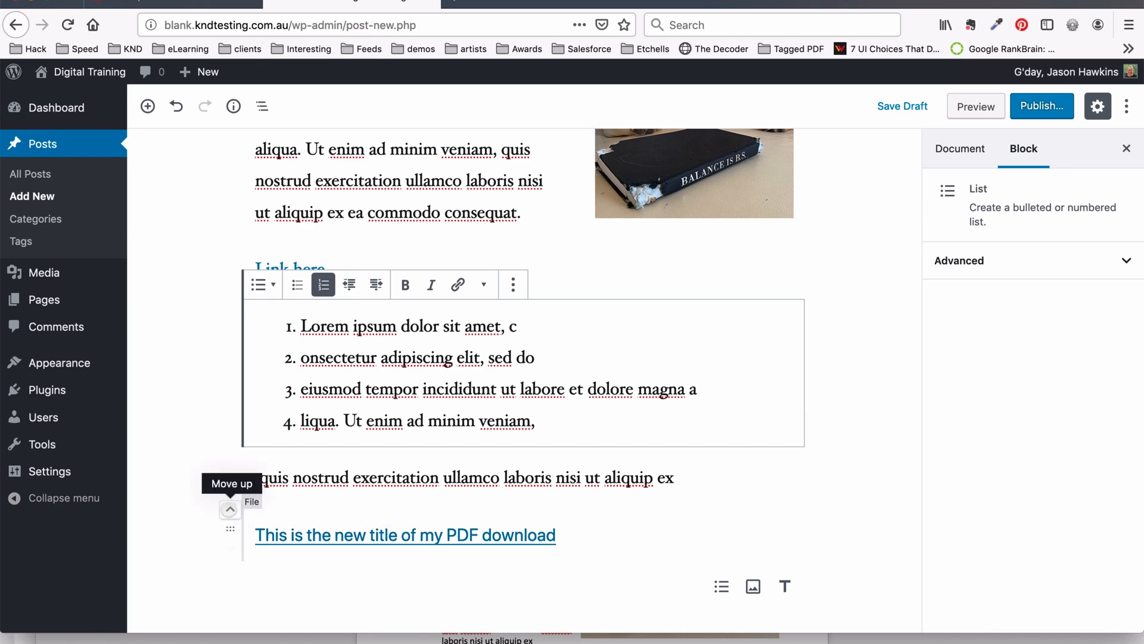
left_click(230, 509)
left_click(230, 509)
left_click(230, 509)
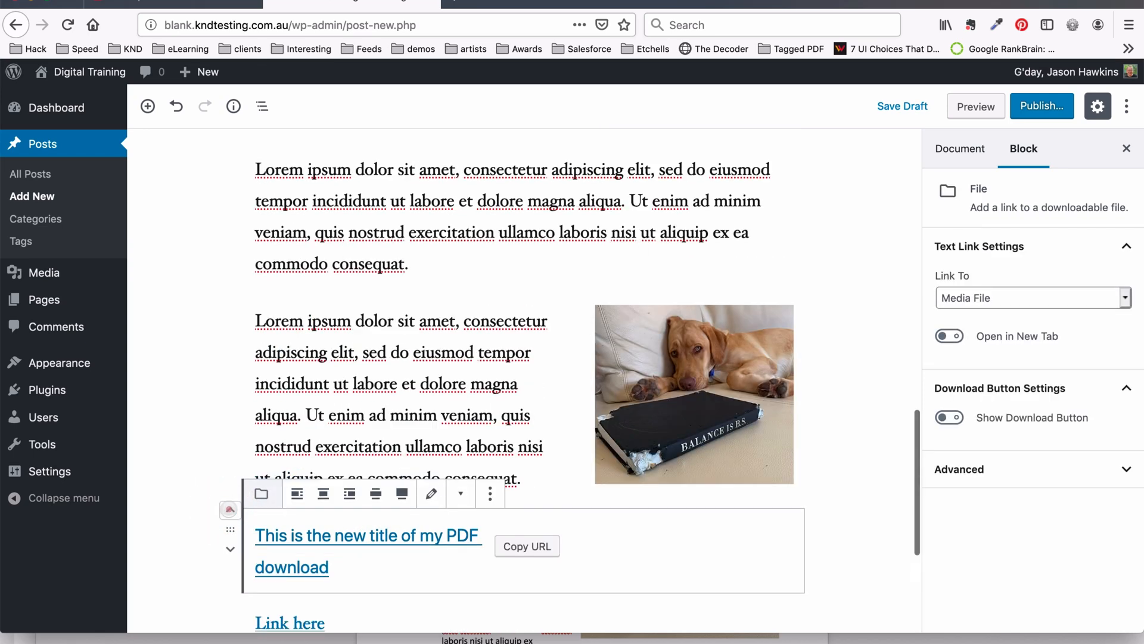
left_click(230, 509)
left_click(231, 549)
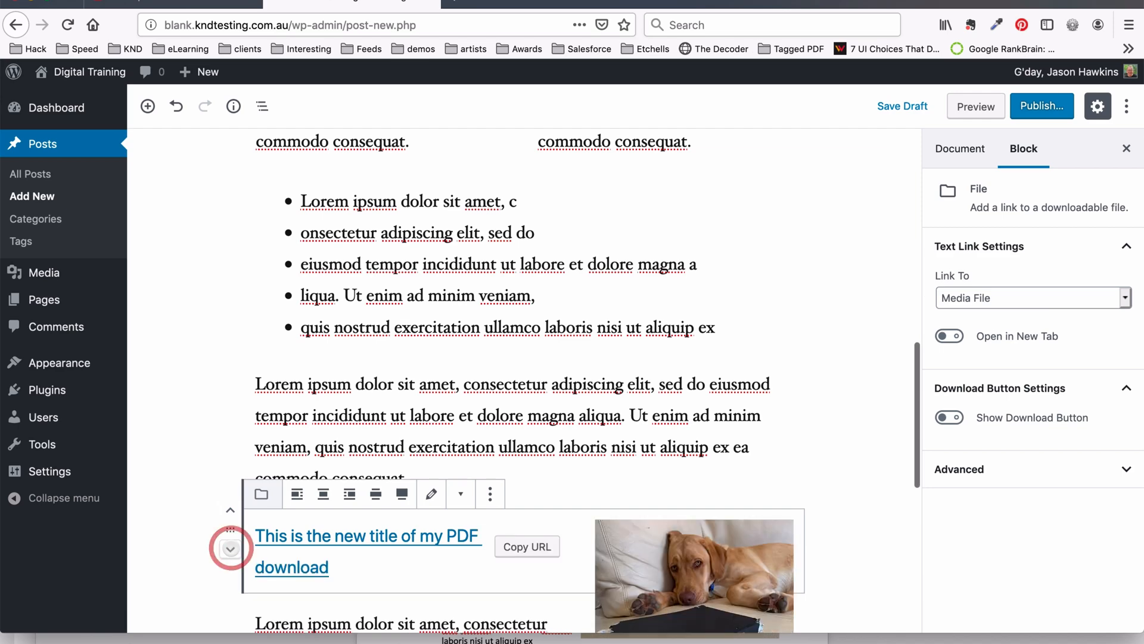
left_click(230, 511)
left_click(230, 511)
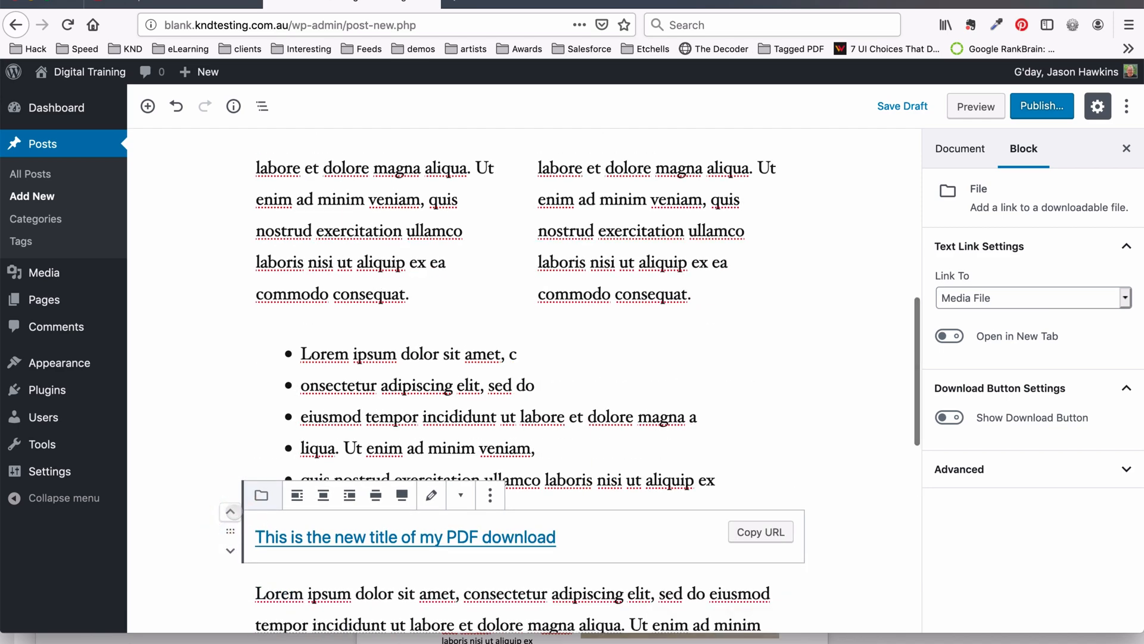
left_click(498, 395)
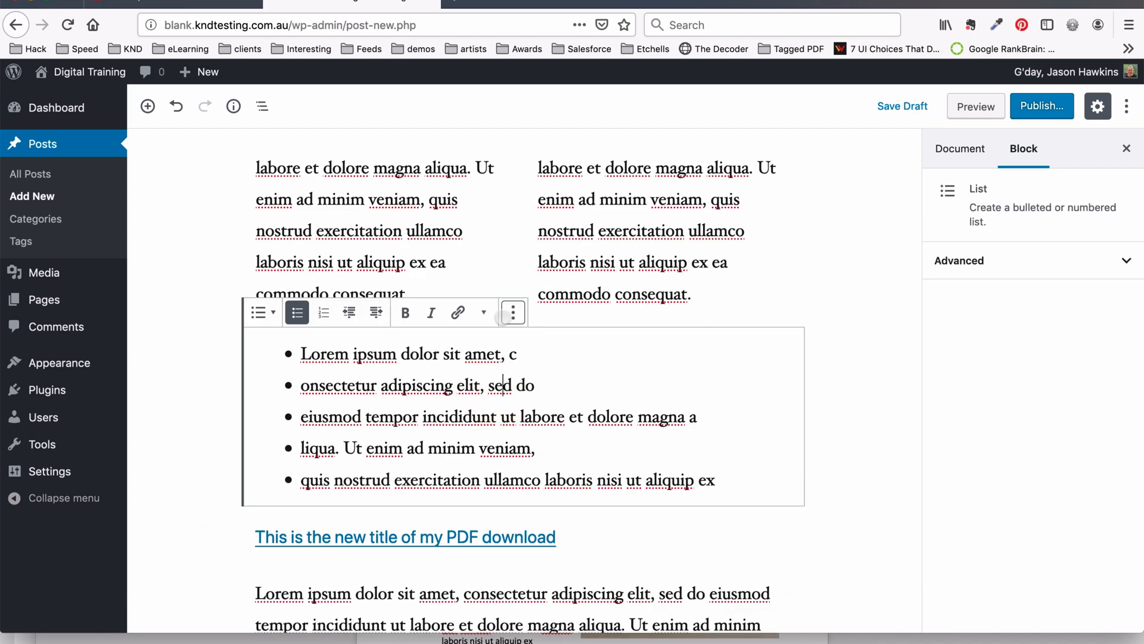
left_click(475, 226)
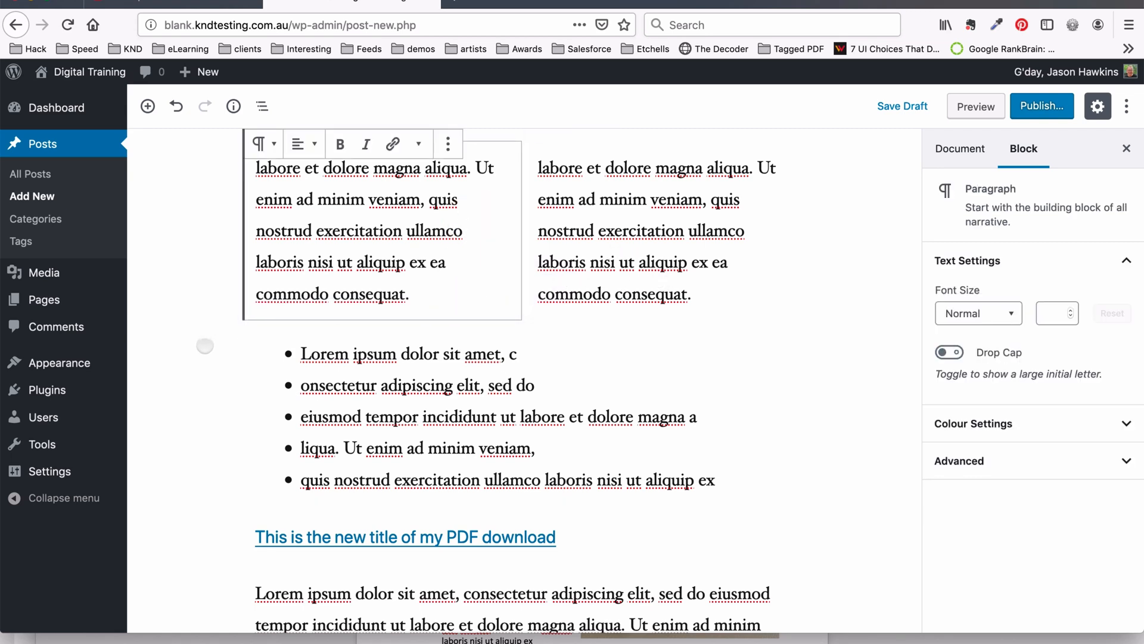
Deselect the current paragraph and add a YouTube block to the post.
scroll(205, 345, "down", 5)
scroll(205, 344, "up", 15)
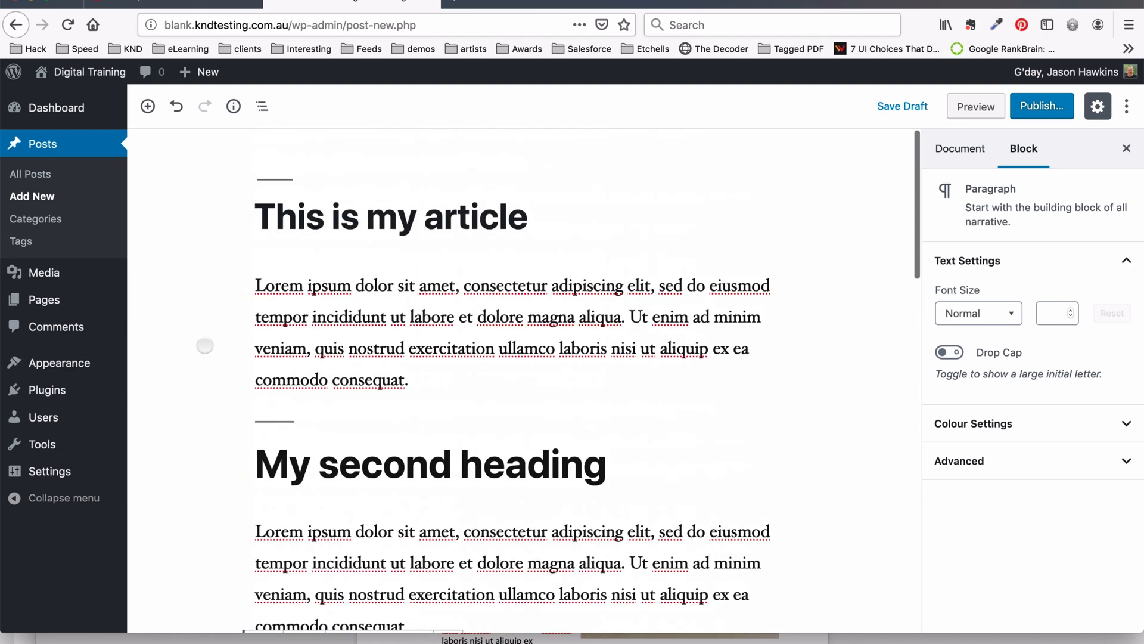
right_click(205, 346)
key("Escape")
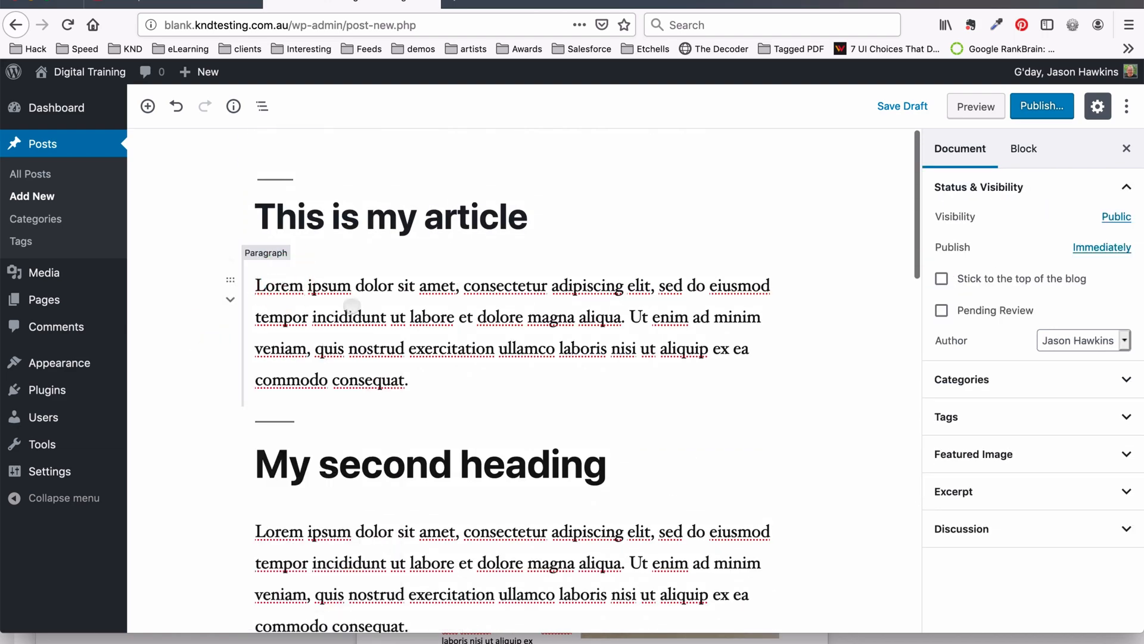
scroll(351, 306, "down", 3)
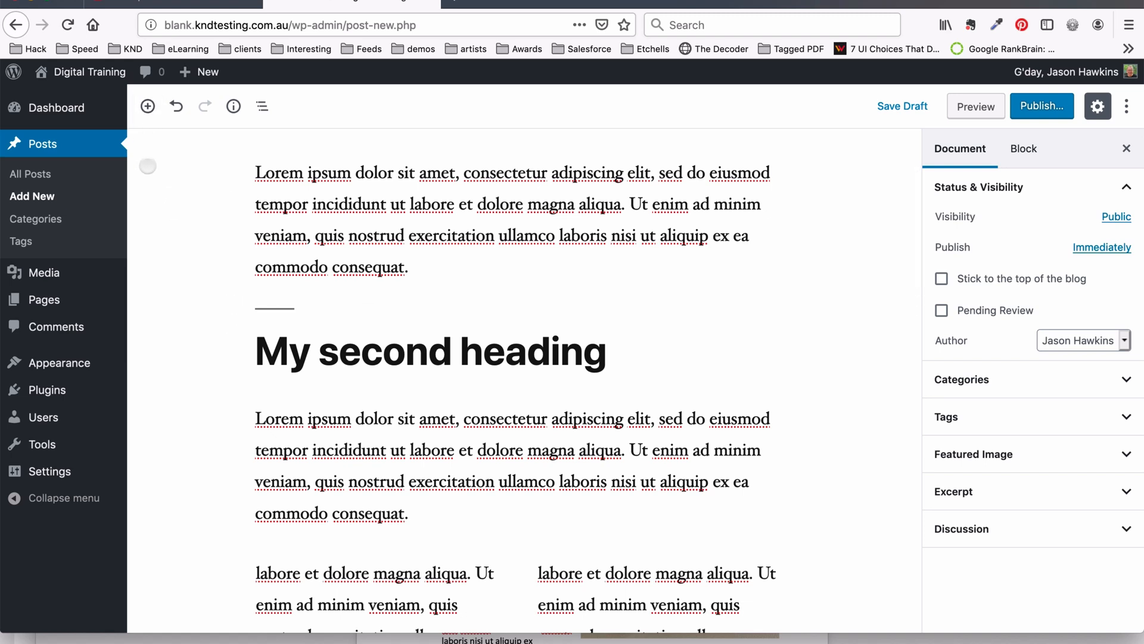
left_click(148, 106)
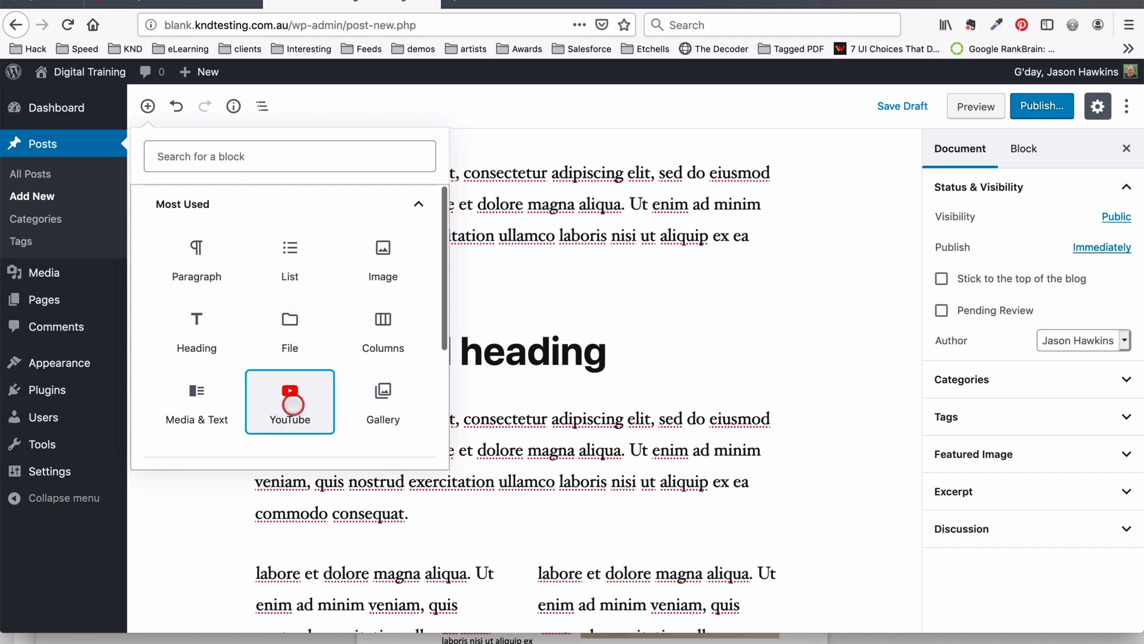
left_click(289, 398)
scroll(530, 368, "down", 3)
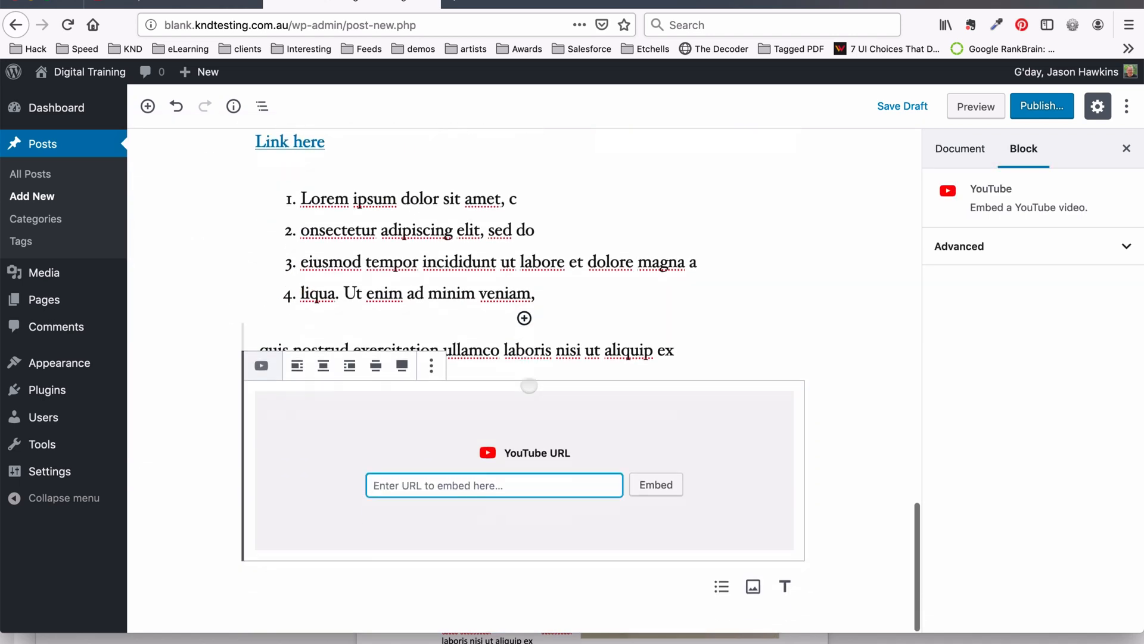
left_click(350, 638)
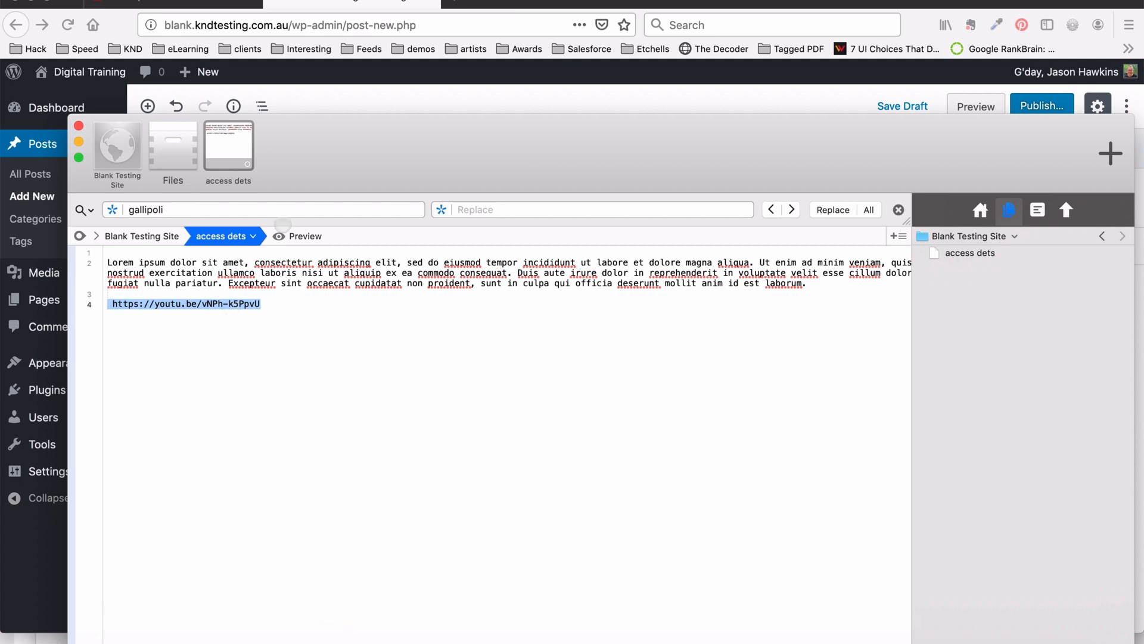
left_click(347, 77)
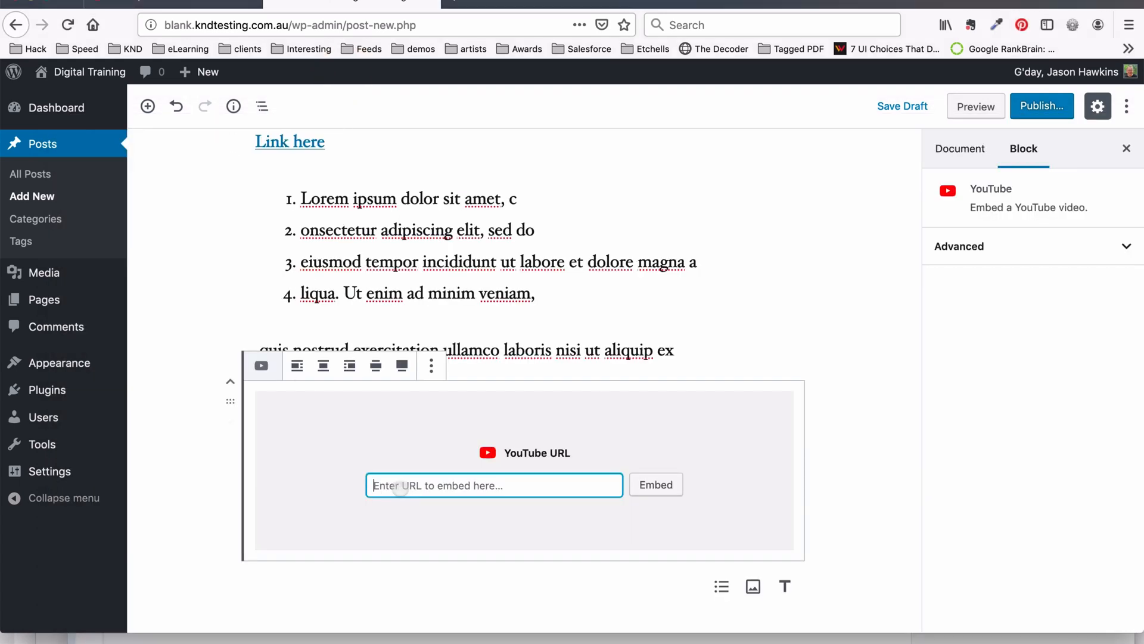
left_click(399, 486)
type("https://youtu.be/vNPh-k5PpvU")
left_click(375, 485)
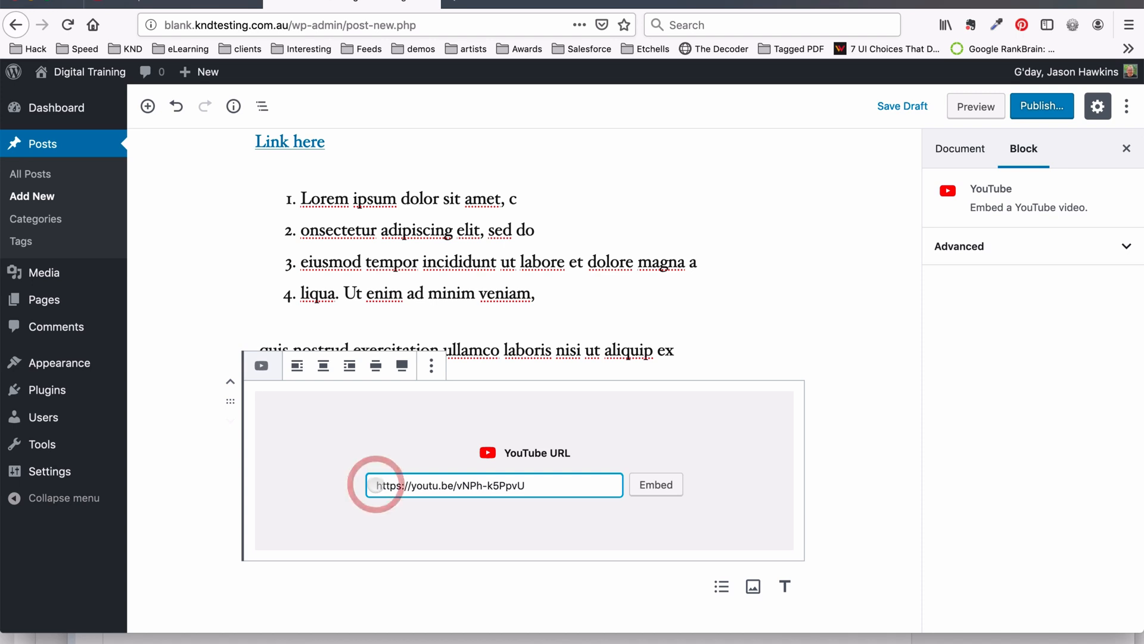
left_click(656, 484)
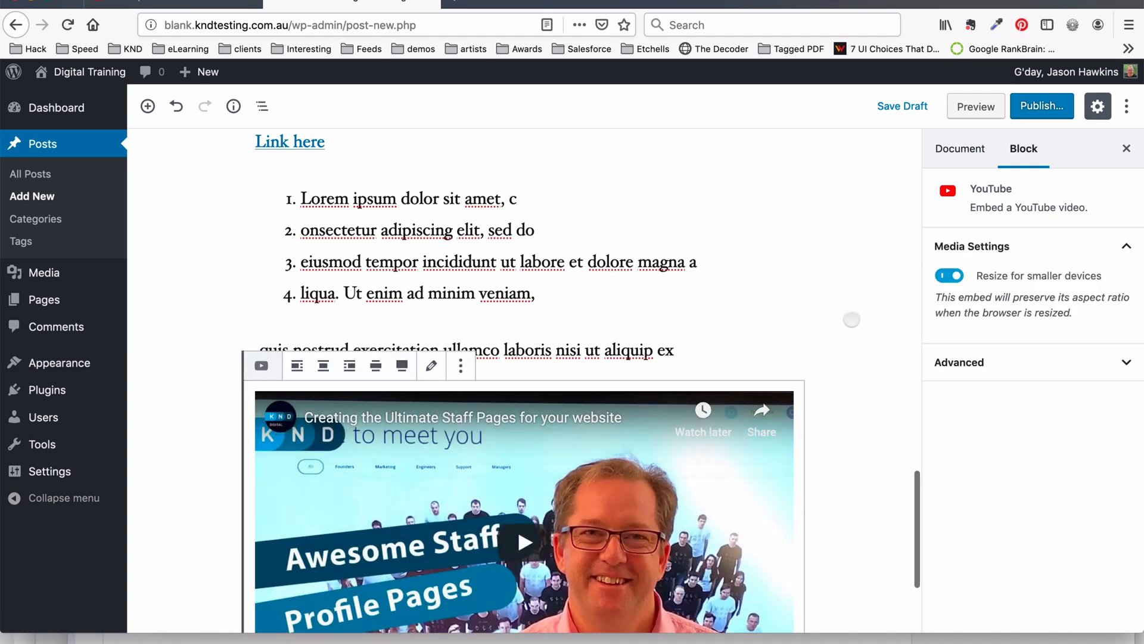
left_click(849, 317)
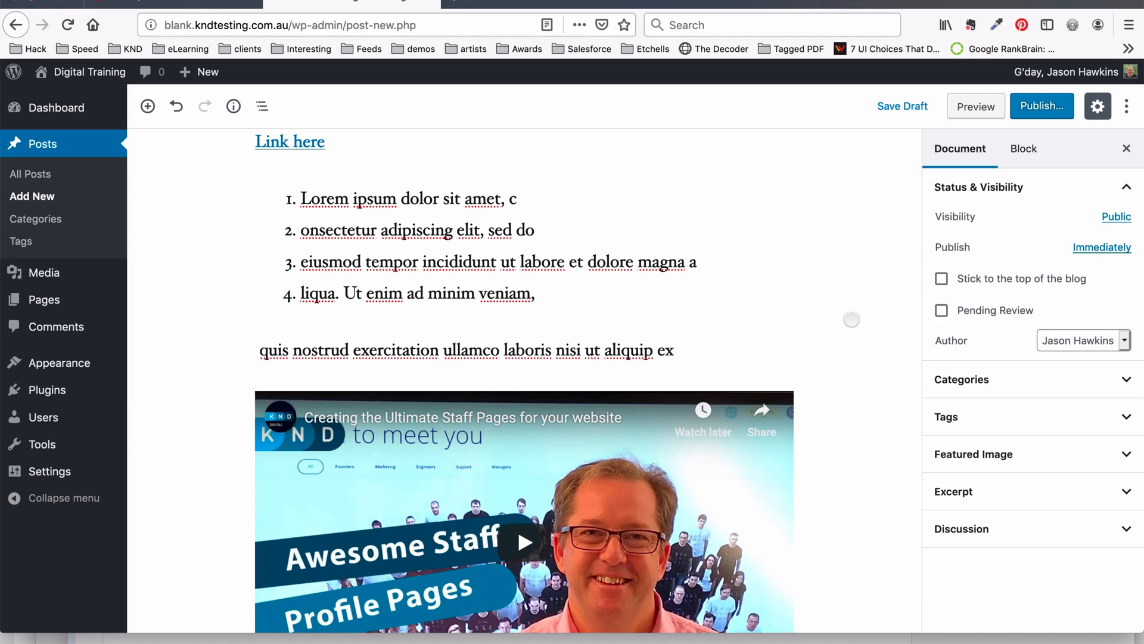
Move the YouTube video block up until it sits directly below the post's first paragraph.
left_click(229, 382)
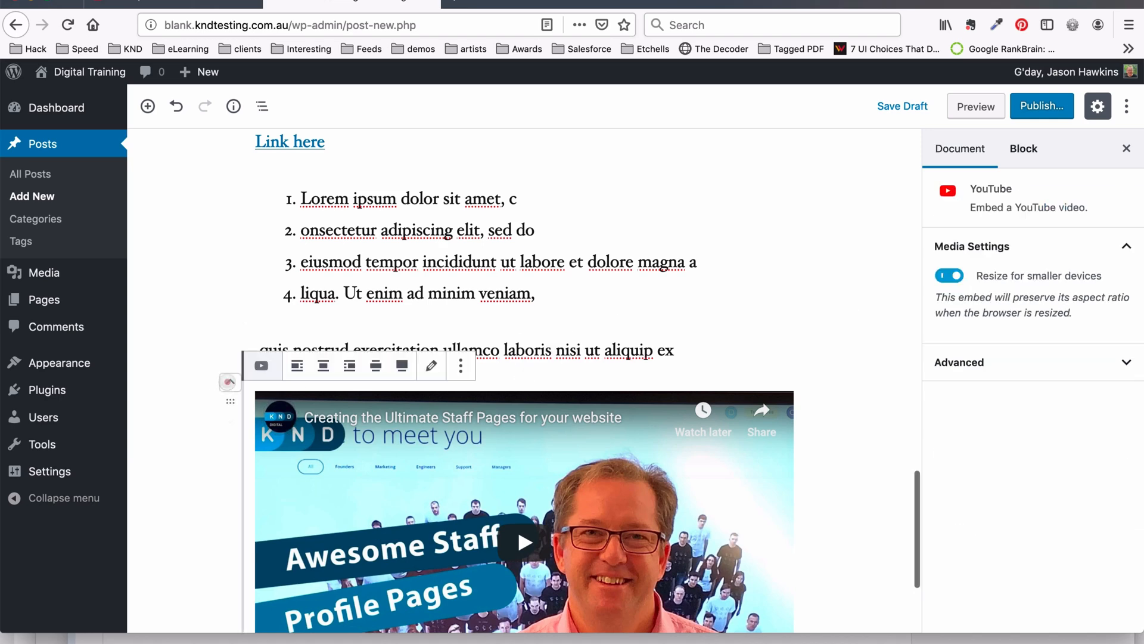
left_click(229, 382)
left_click(229, 381)
left_click(229, 382)
left_click(229, 381)
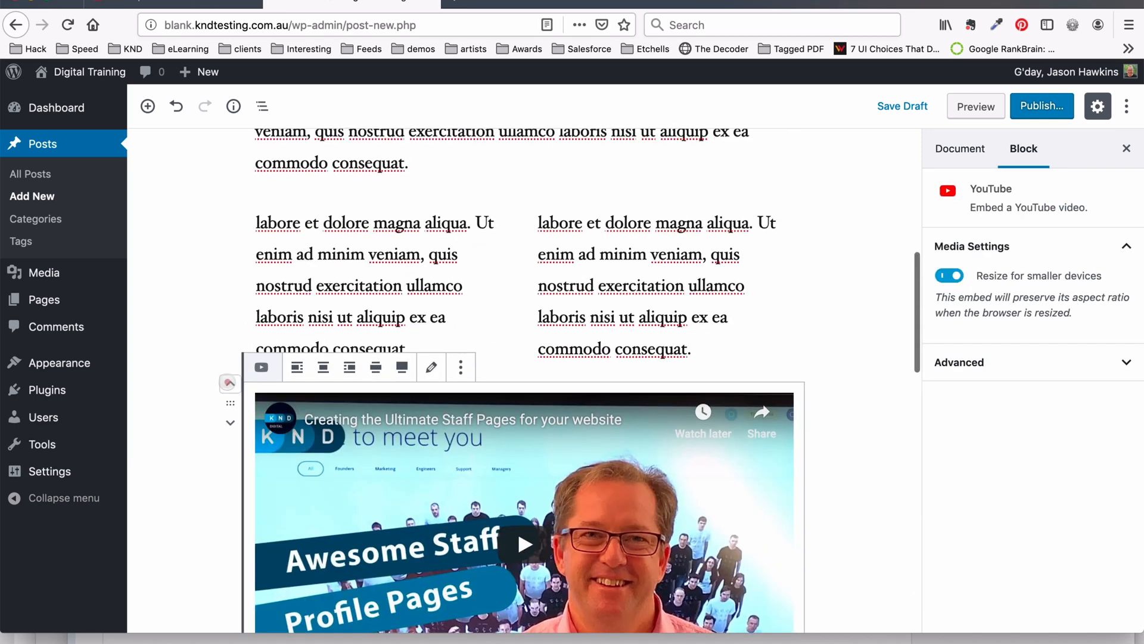
left_click(229, 382)
left_click(229, 381)
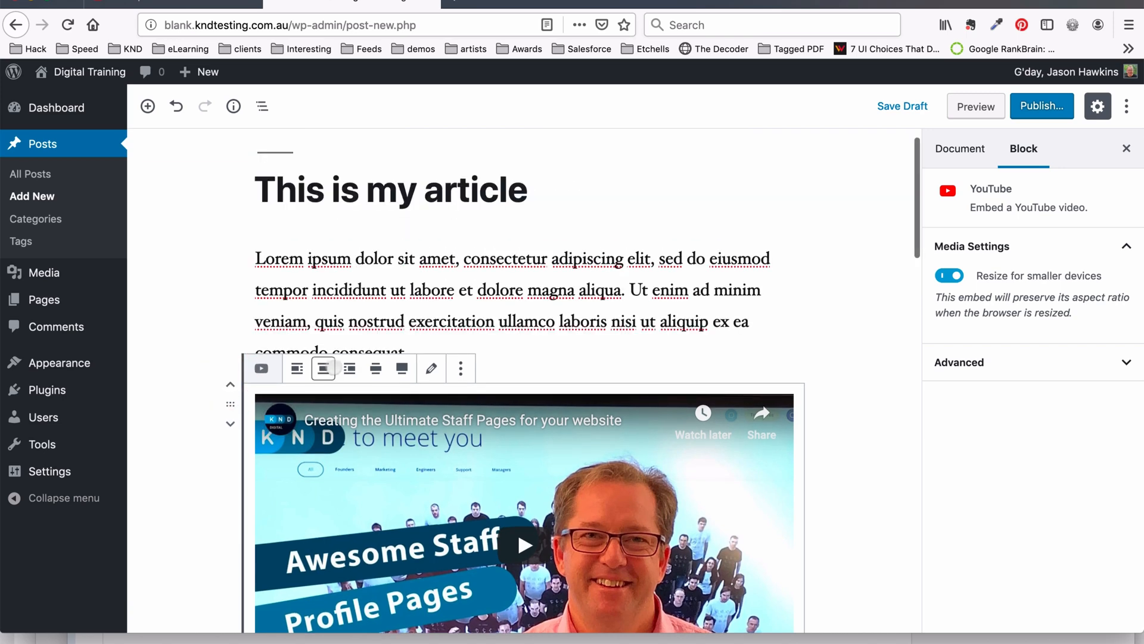
left_click(800, 282)
scroll(829, 304, "up", 1)
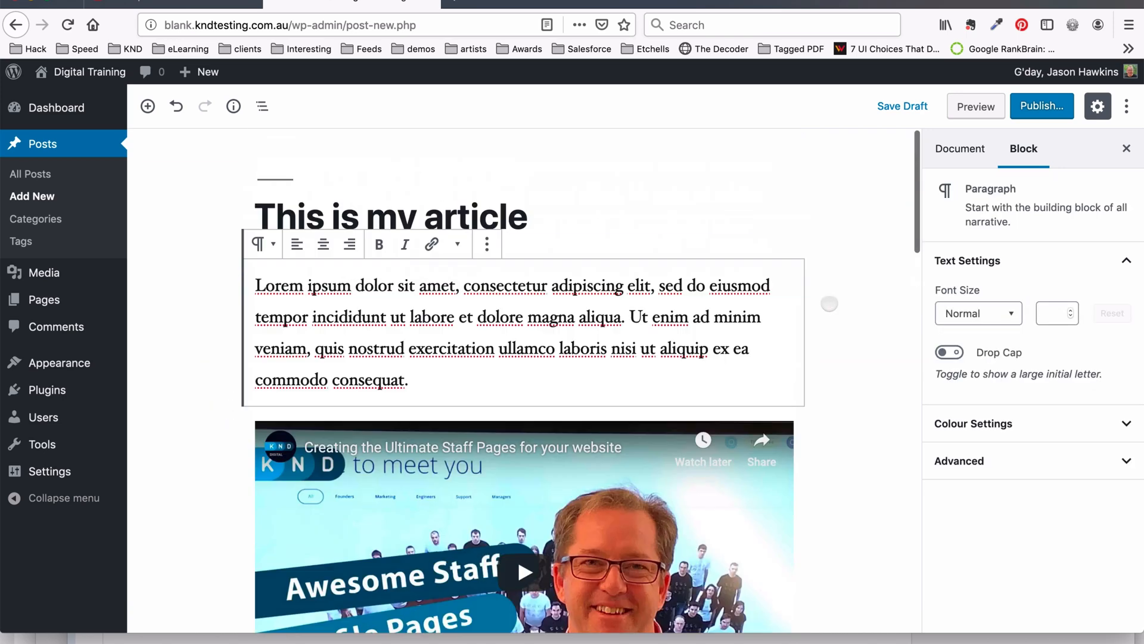
Save the post as a draft and open its preview in a new tab.
scroll(830, 304, "down", 10)
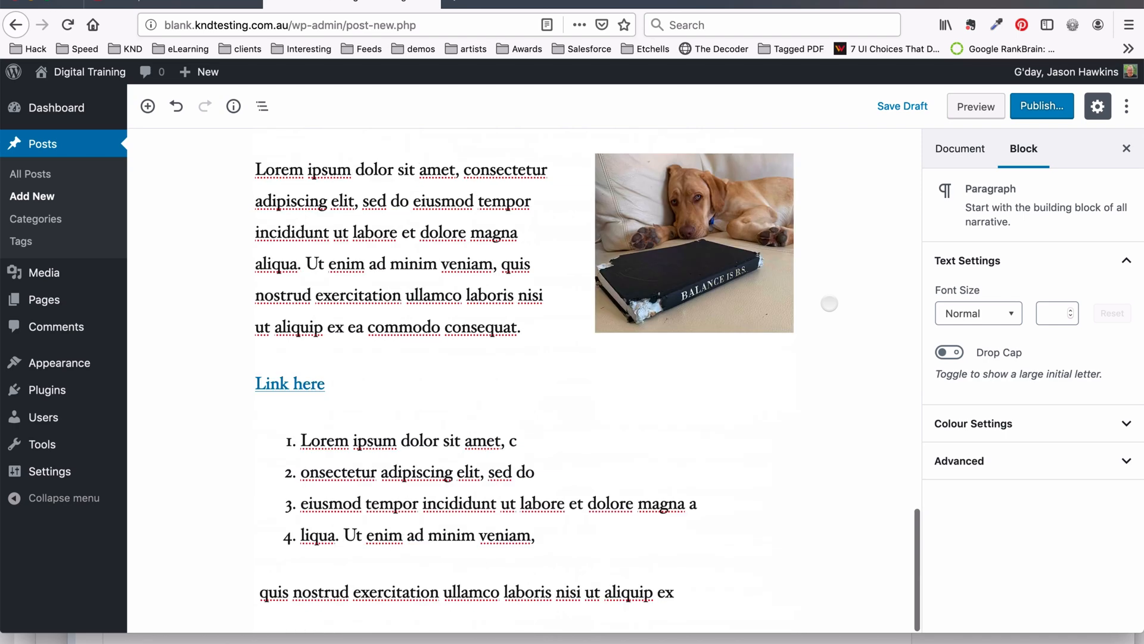
scroll(829, 304, "up", 10)
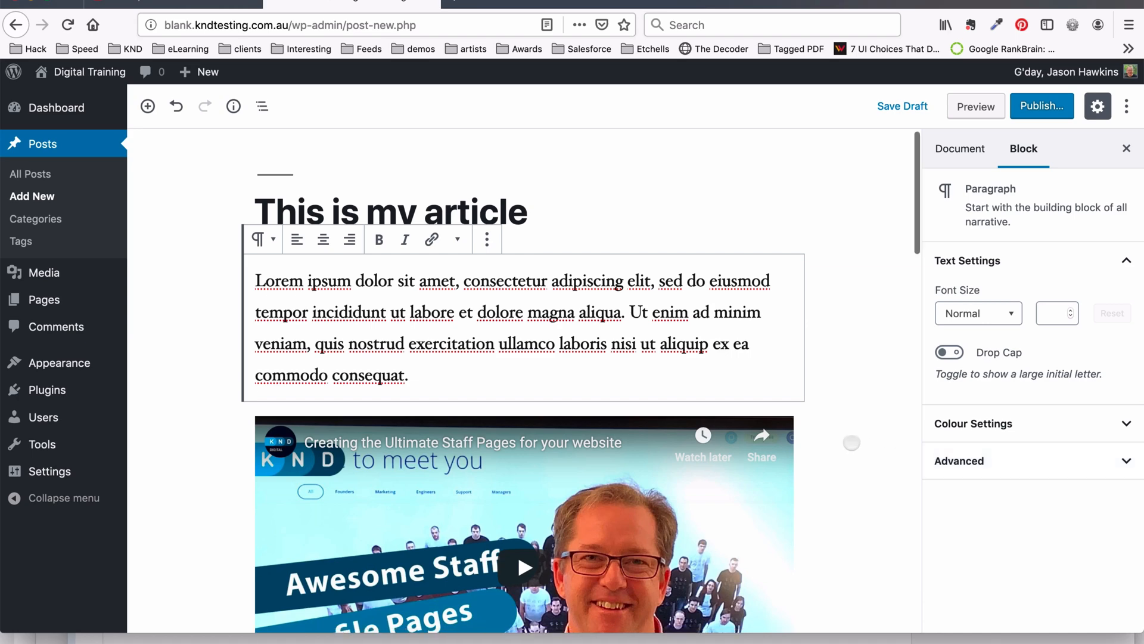
scroll(850, 442, "down", 10)
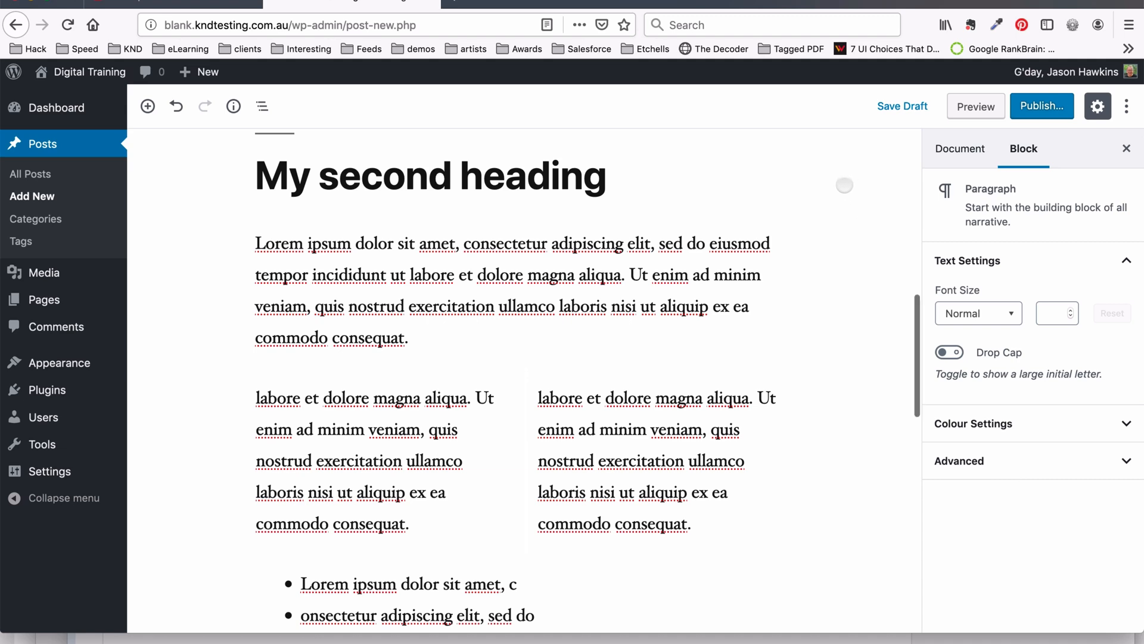
left_click(894, 106)
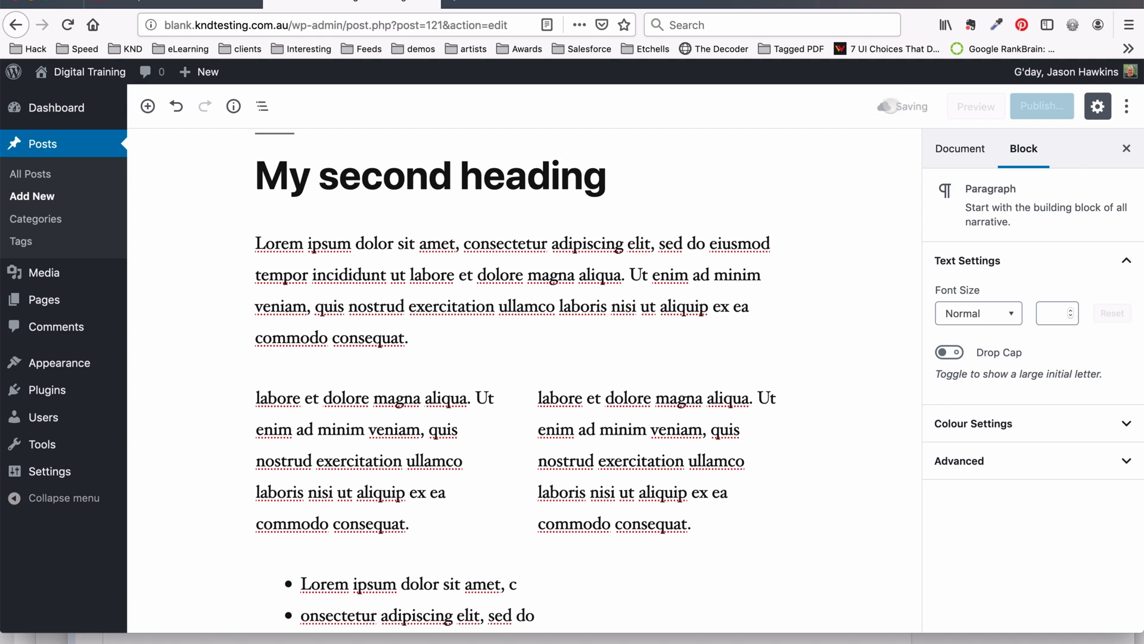
right_click(971, 104)
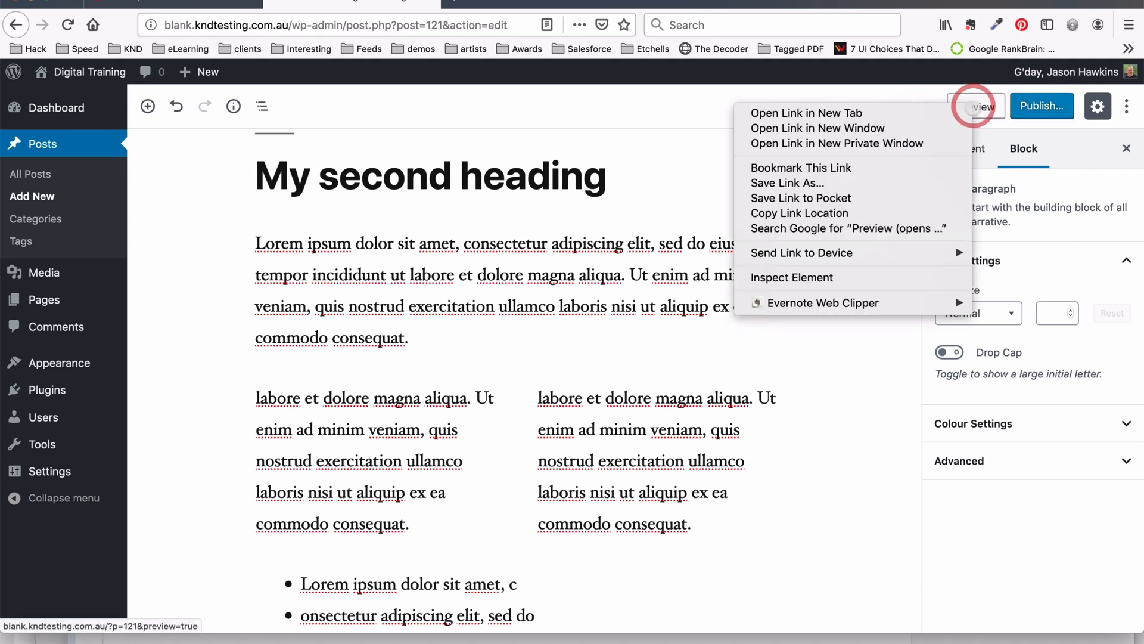
left_click(944, 113)
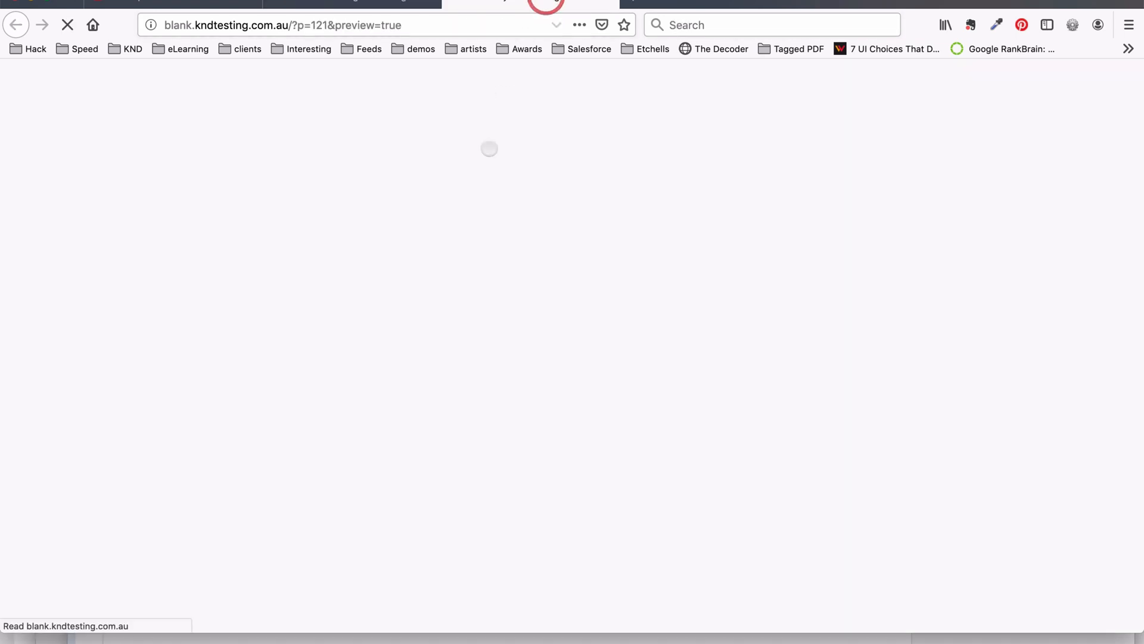
Review the post preview from the title and video down to the PDF link and dog image.
scroll(465, 268, "down", 5)
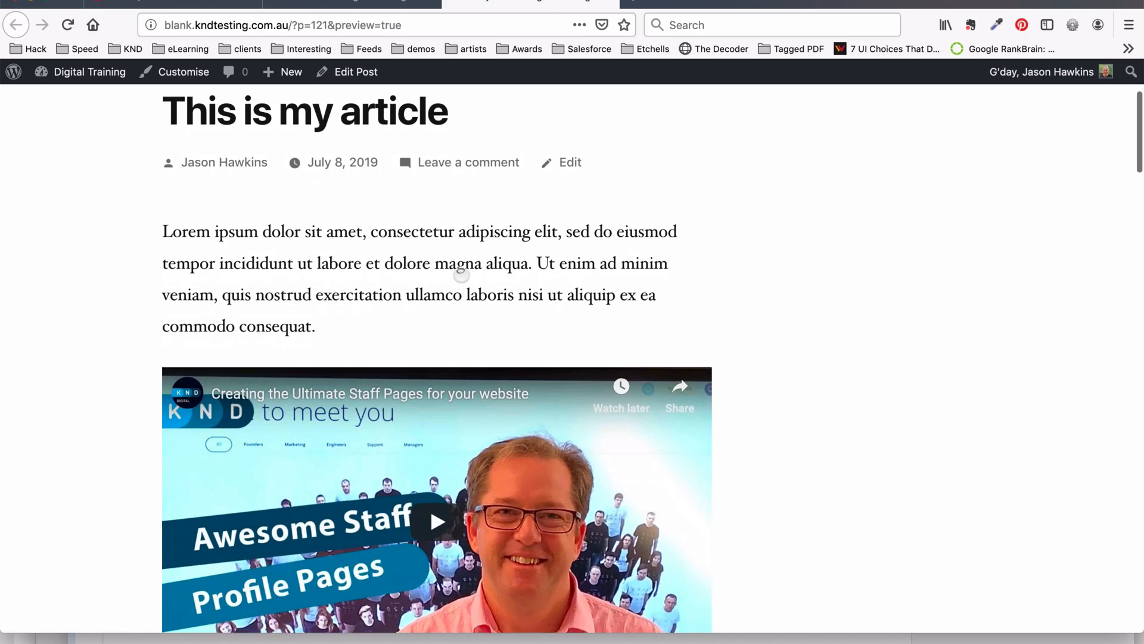
scroll(461, 275, "down", 10)
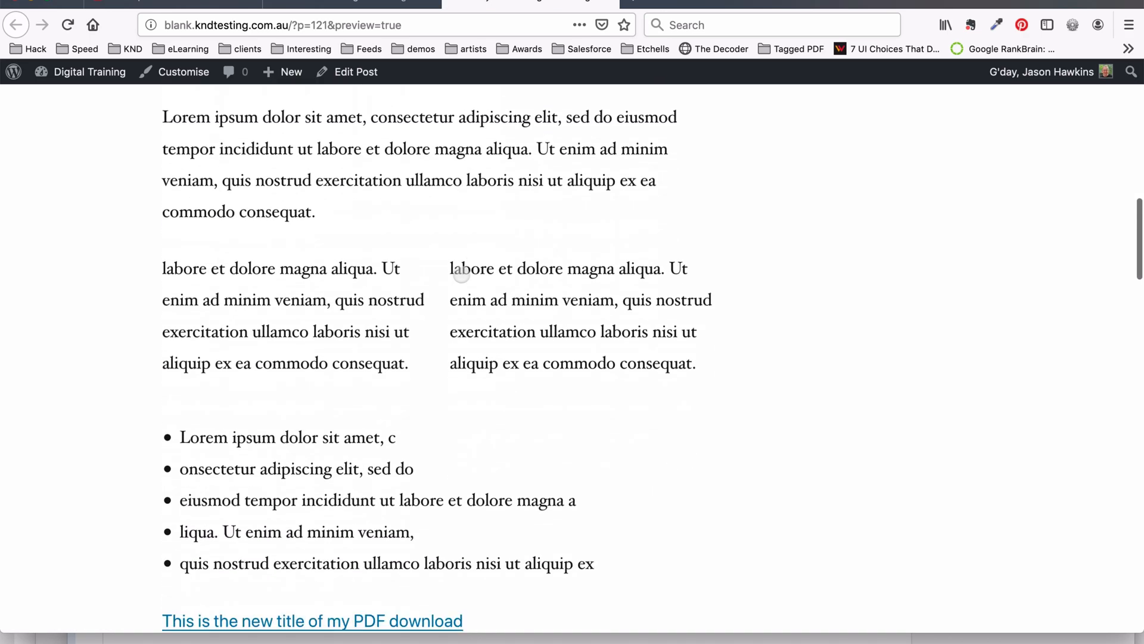
scroll(470, 376, "down", 8)
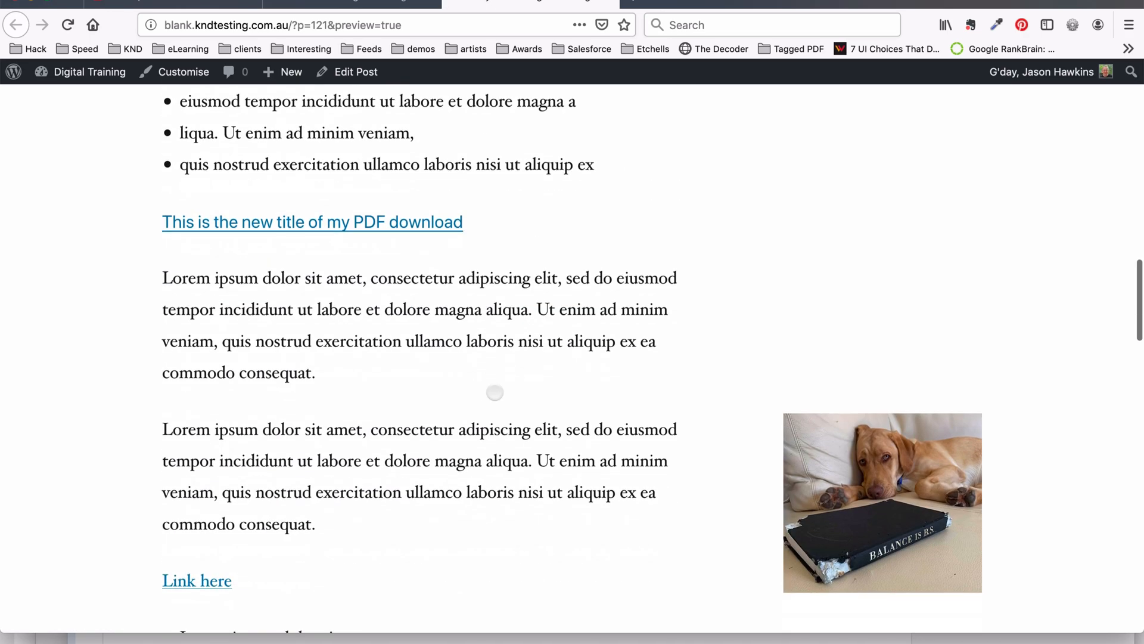
mouse_move(971, 511)
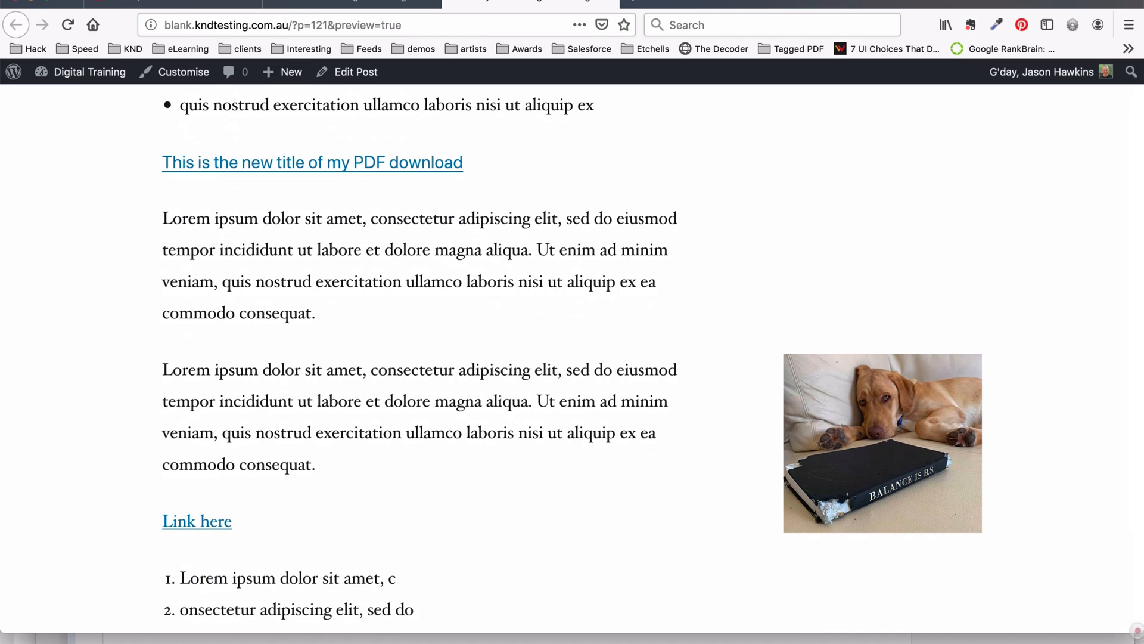
Check the preview's responsive layout by narrowing the browser window to phone width and widening it again.
left_click_drag(1143, 630, 494, 565)
scroll(233, 412, "up", 10)
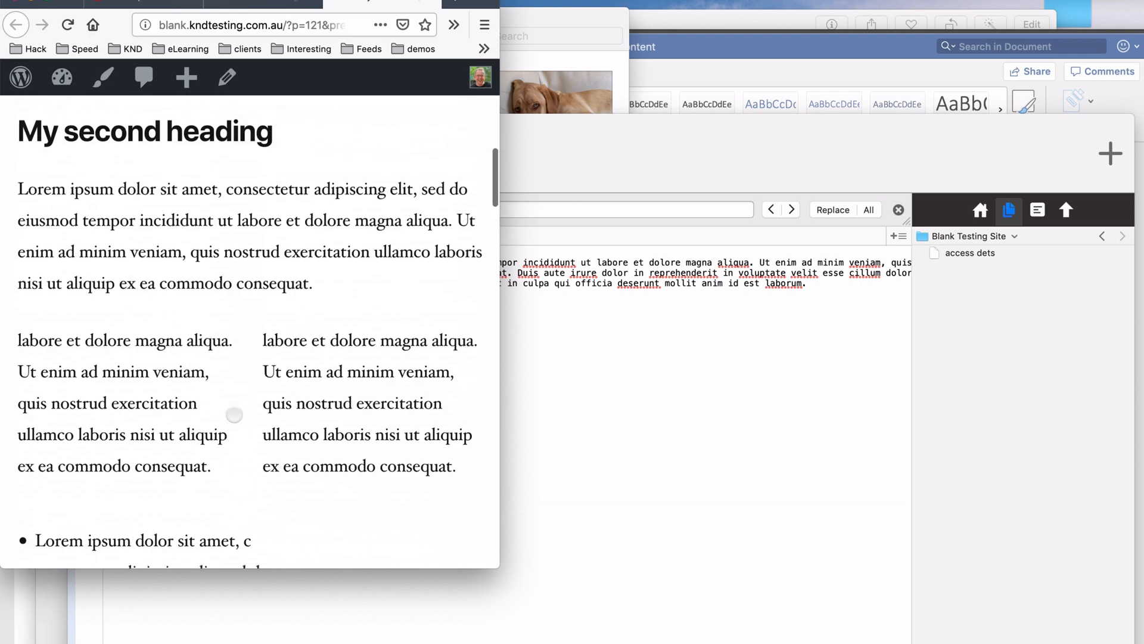
left_click_drag(480, 557, 981, 640)
Return to the post's editing page and widen the browser window.
left_click(357, 4)
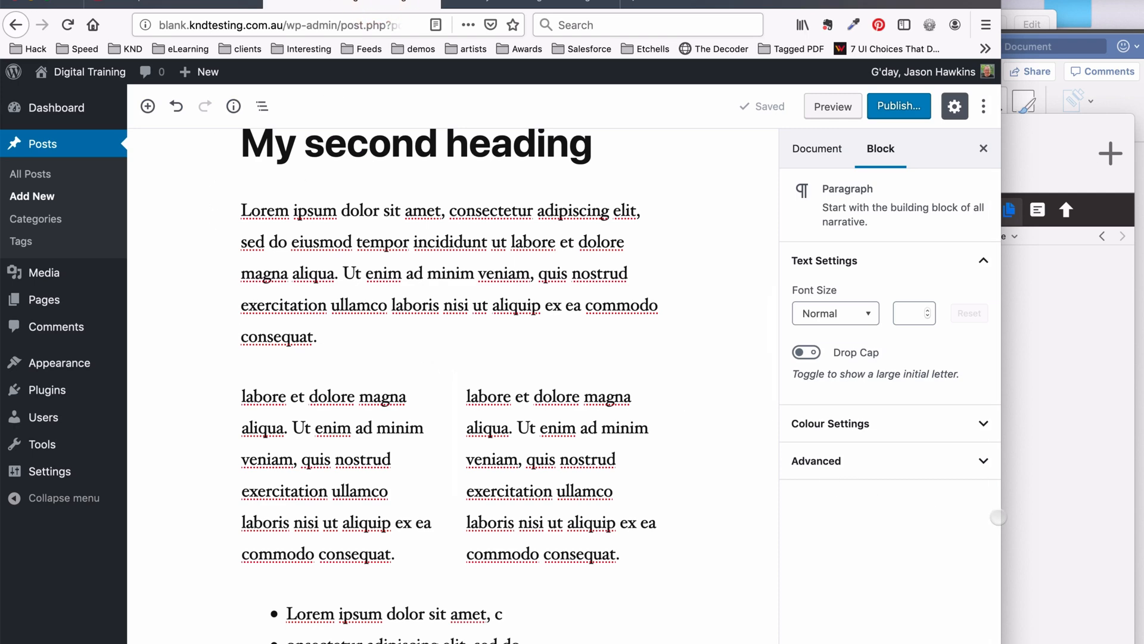
left_click_drag(1094, 489, 1107, 481)
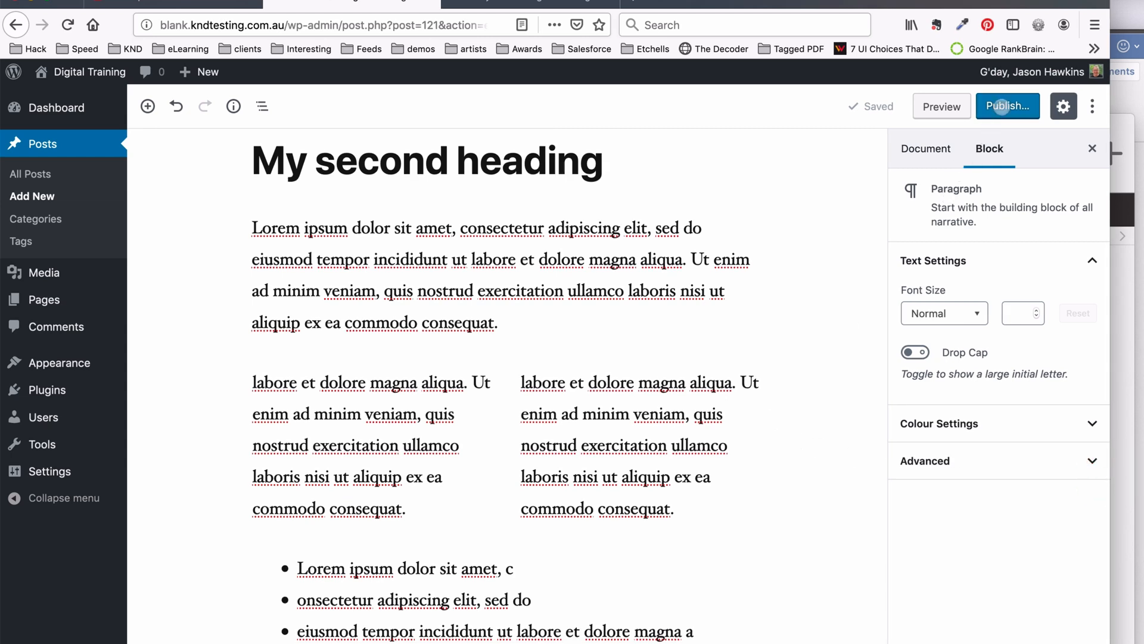
Check the visibility, publish date and tag options in the pre-publish settings, and publish the post publicly and immediately.
left_click(1001, 106)
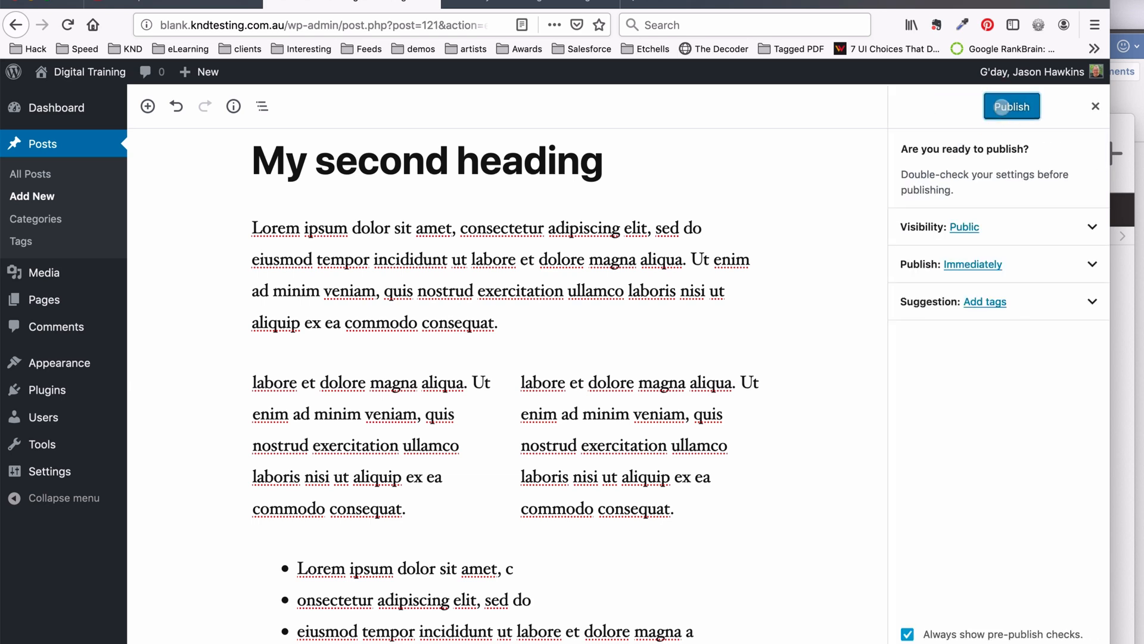
left_click(1022, 226)
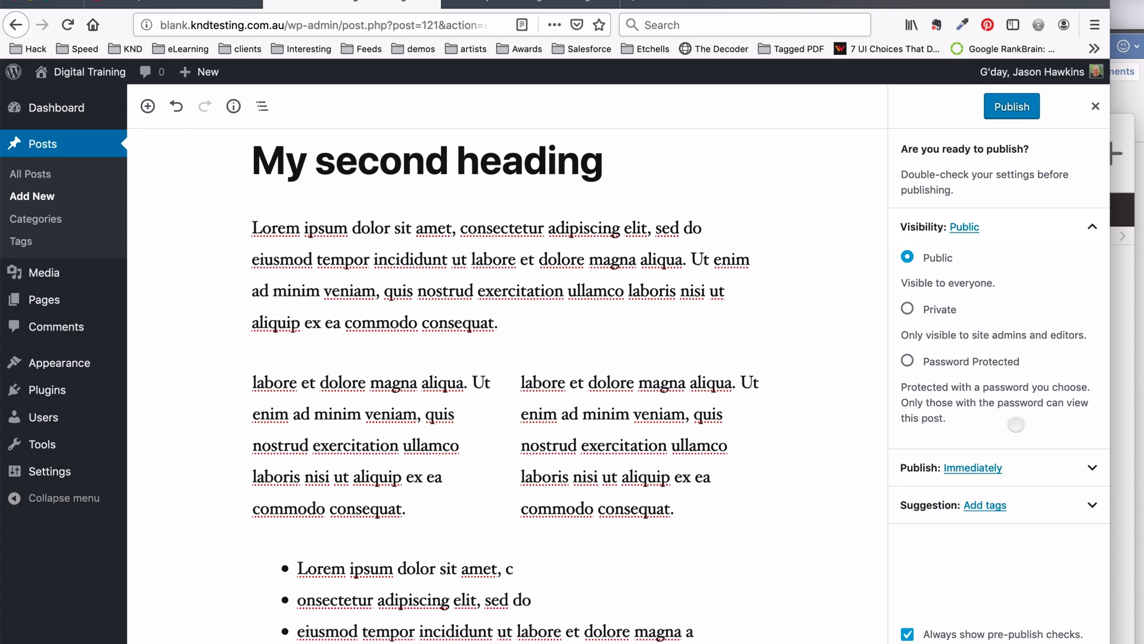
left_click(1023, 467)
scroll(1023, 465, "down", 3)
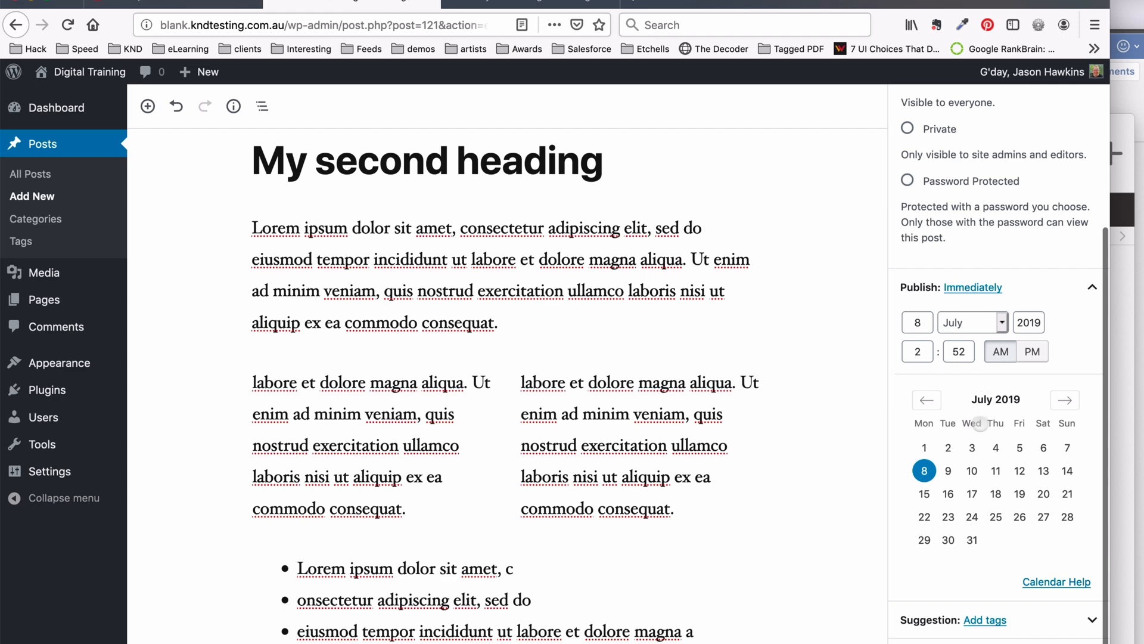
scroll(983, 530, "down", 1)
left_click(982, 604)
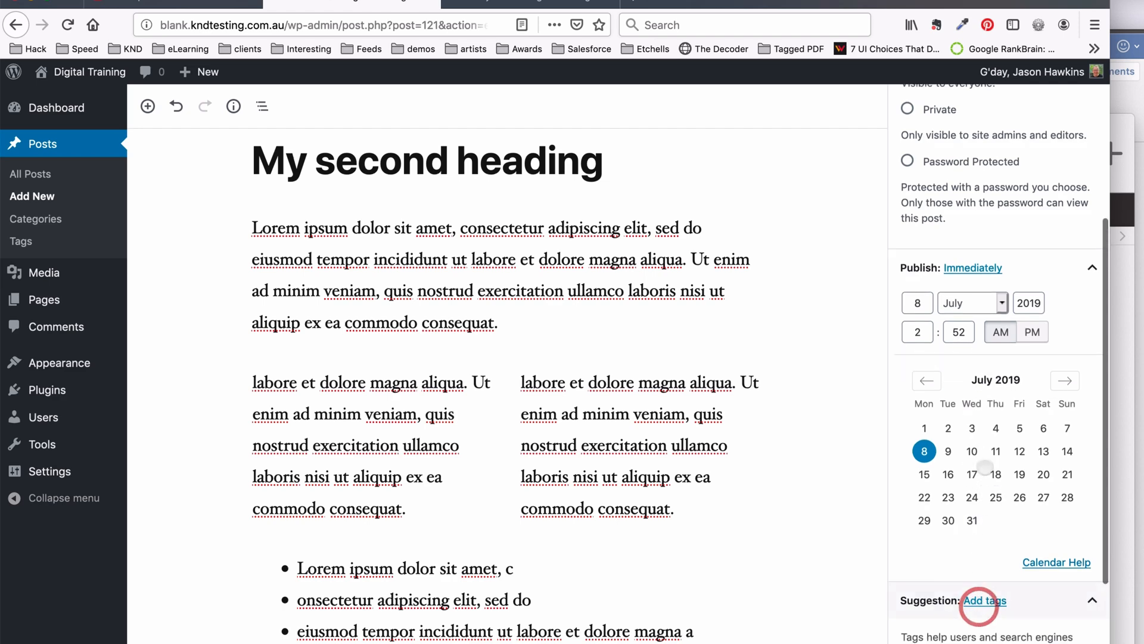
left_click(961, 584)
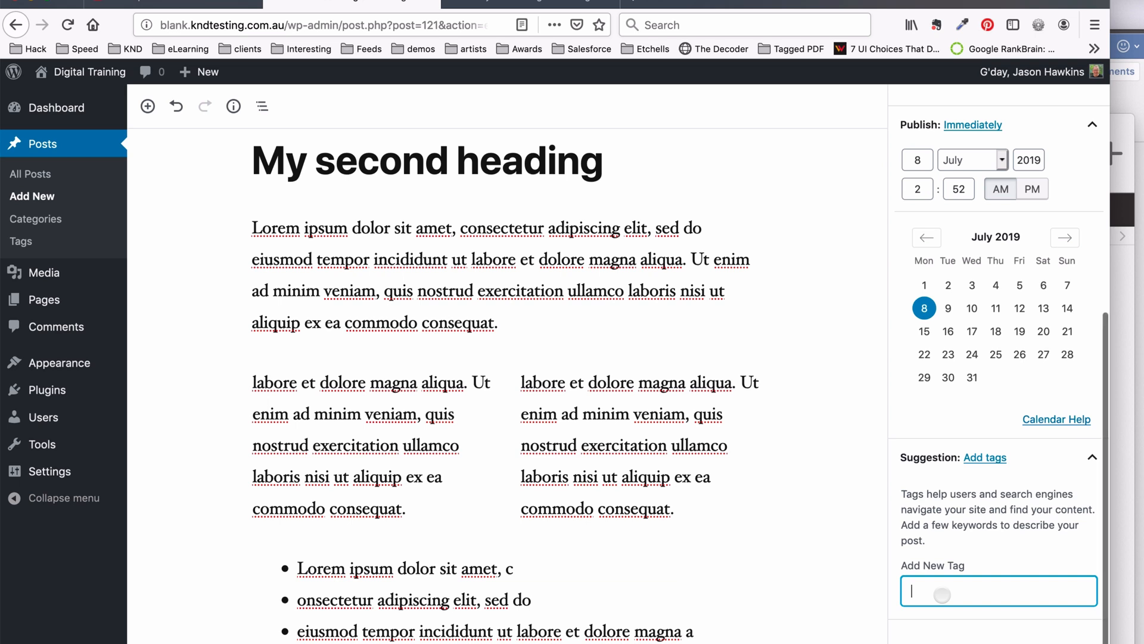
scroll(1037, 453, "up", 6)
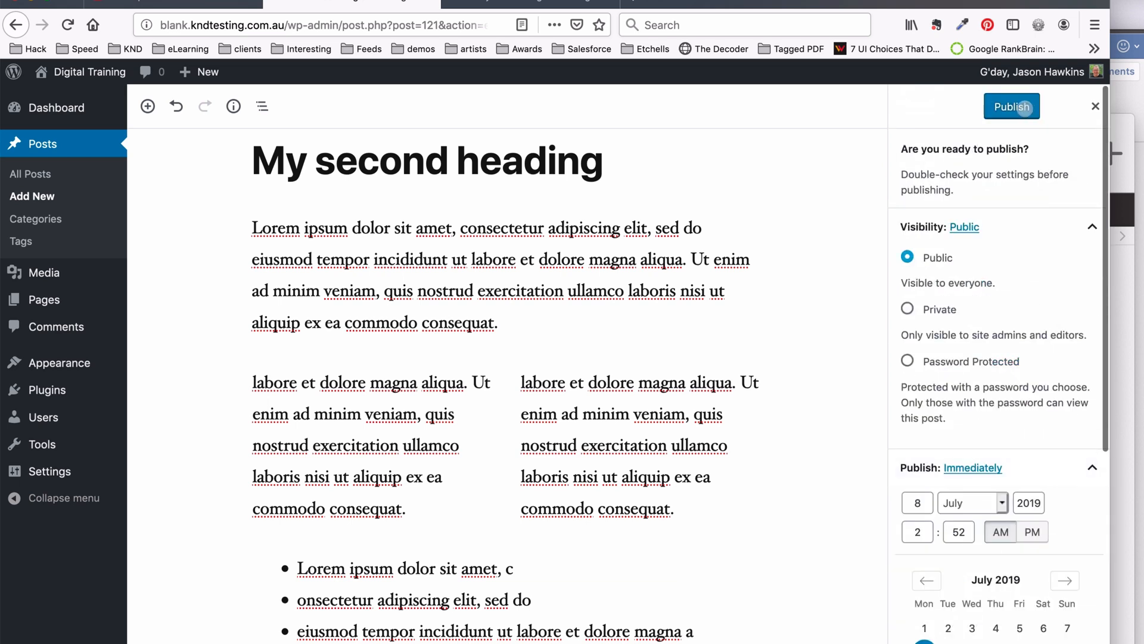
left_click(1024, 109)
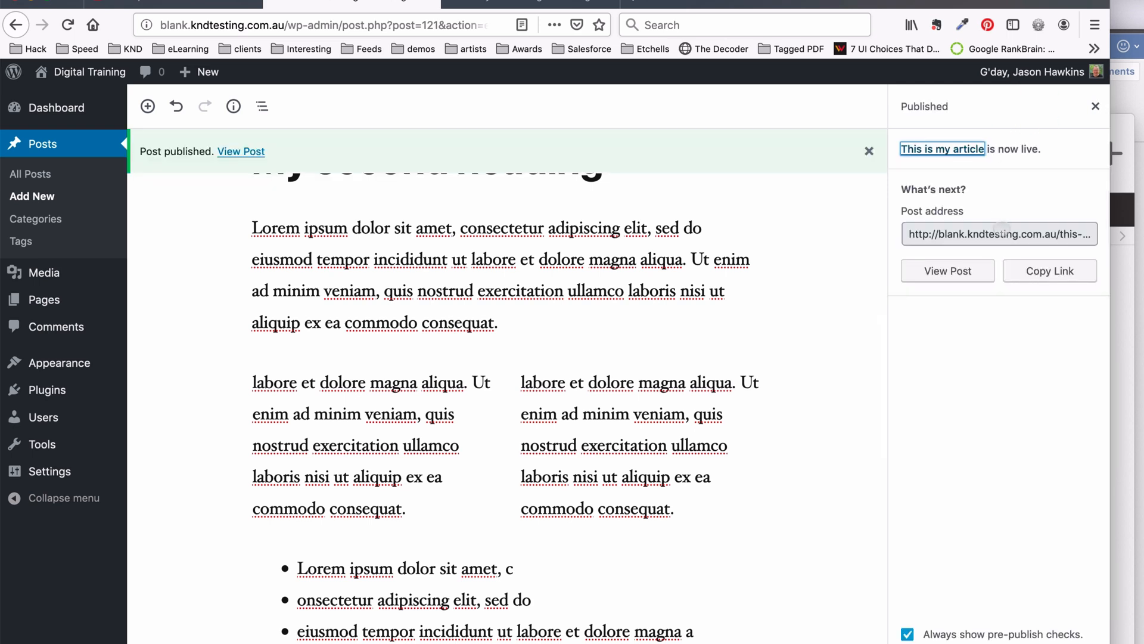
Inspect the published post's full address through to its end.
double_click(1001, 233)
left_click(1002, 234)
left_click_drag(980, 235, 1127, 239)
left_click(1049, 234)
left_click_drag(1007, 234, 1057, 231)
left_click(1060, 229)
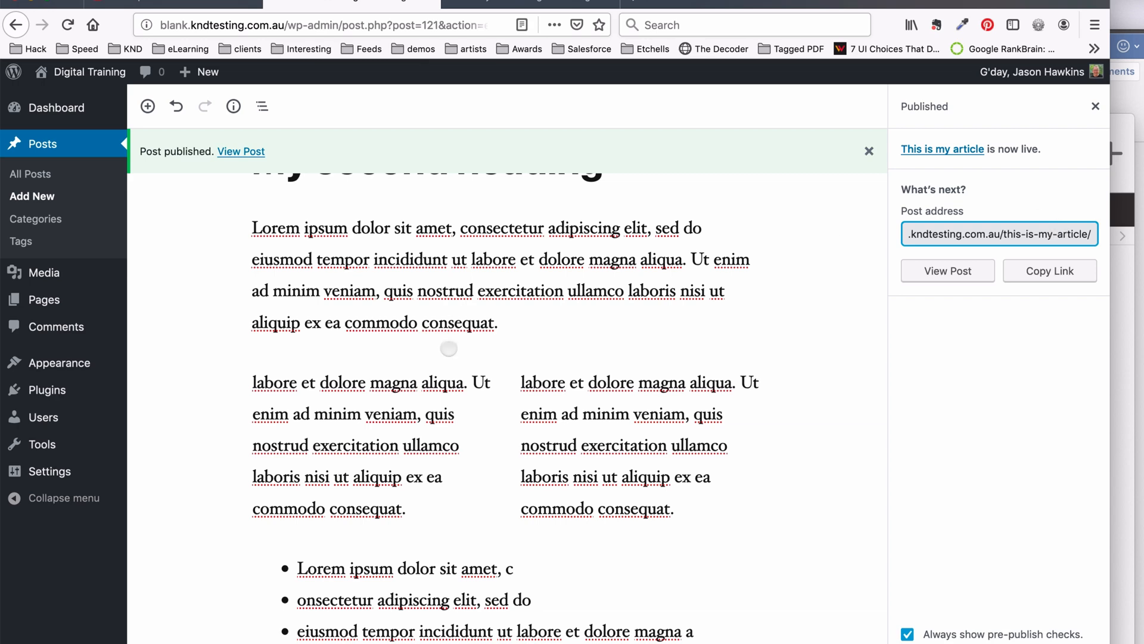
Jump to the H2 "My second heading" from the document outline and select the paragraph below it.
left_click(195, 401)
scroll(191, 401, "down", 2)
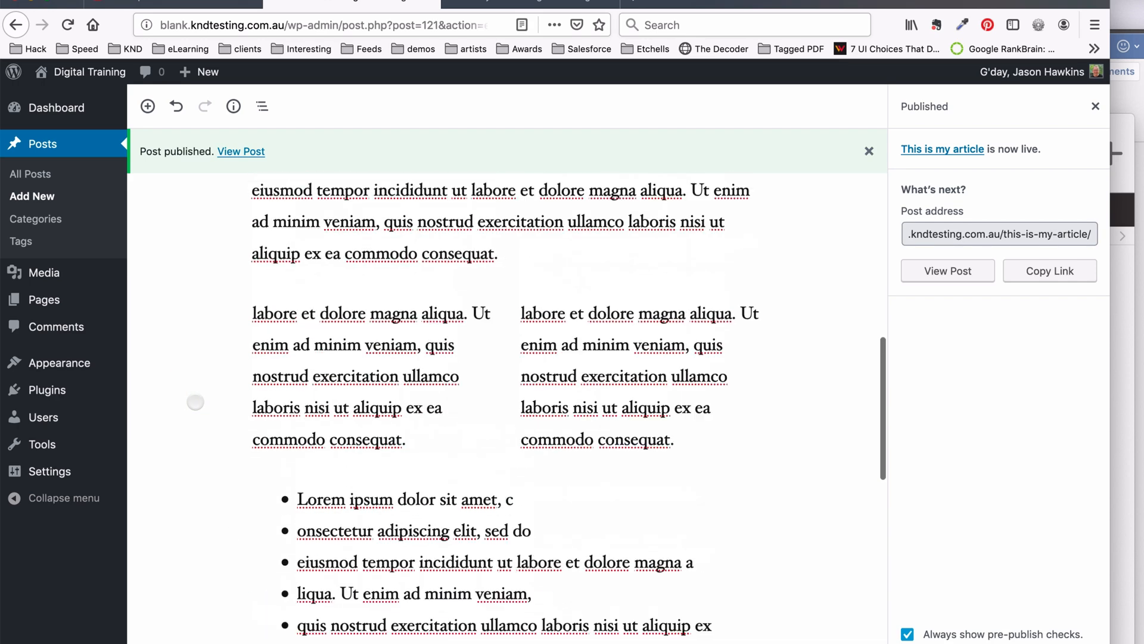
scroll(191, 401, "up", 5)
left_click(234, 108)
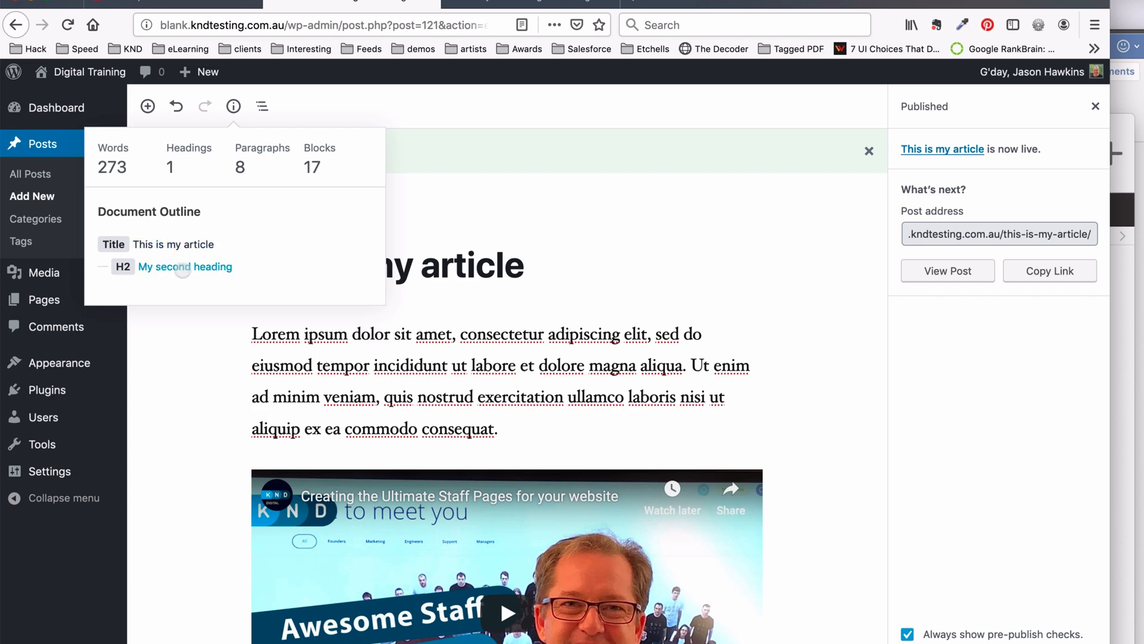
left_click(183, 268)
scroll(187, 324, "down", 3)
scroll(188, 324, "up", 6)
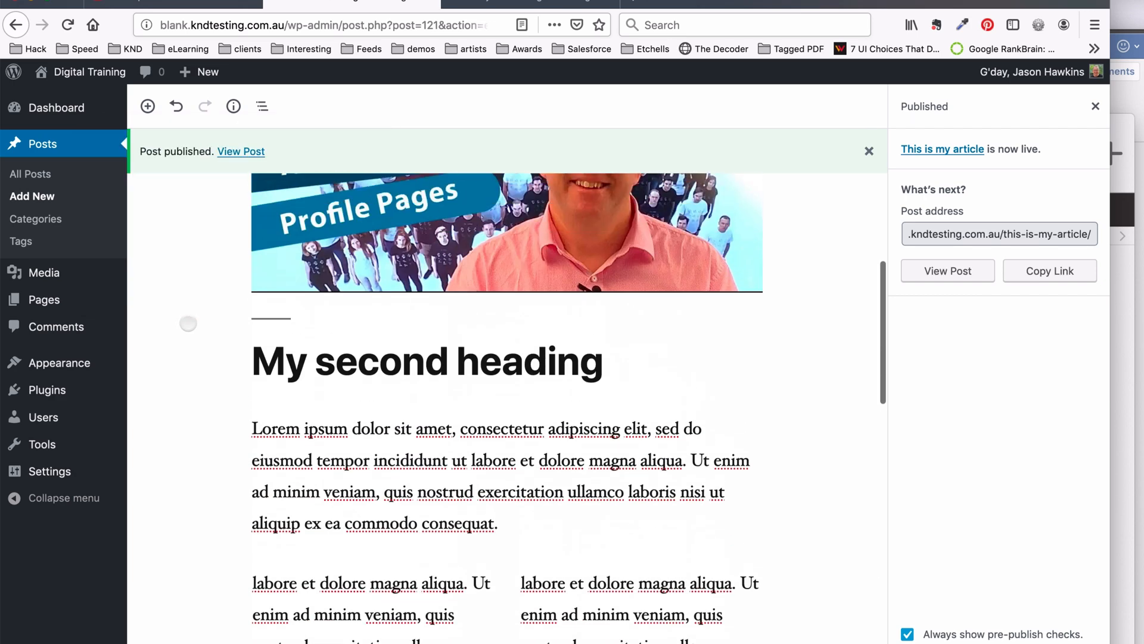
left_click(270, 417)
left_click(331, 460)
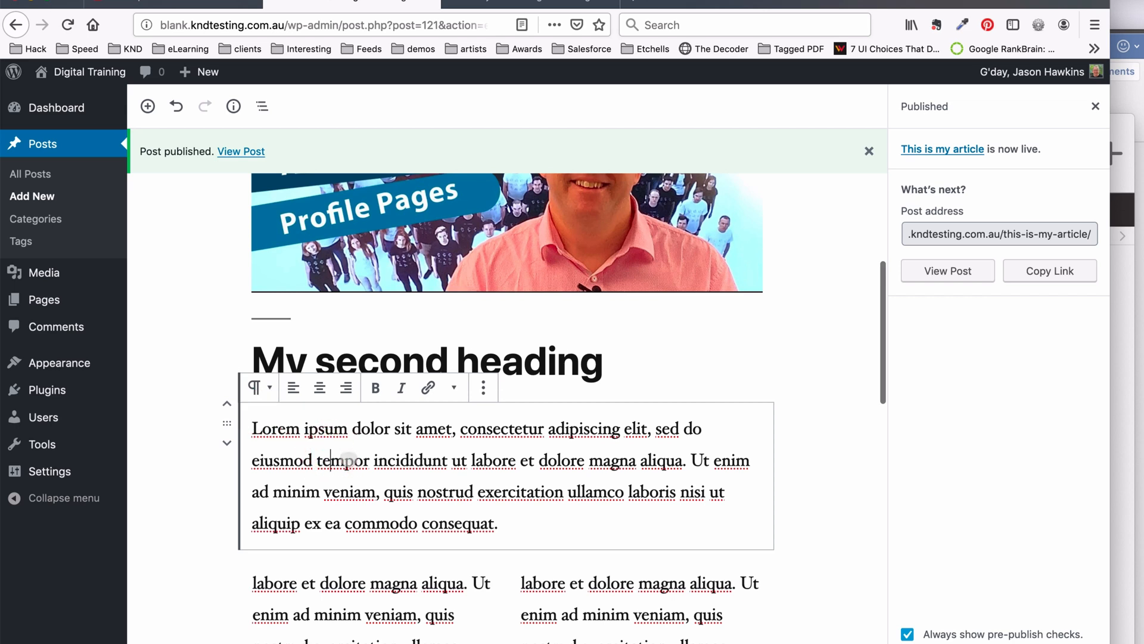